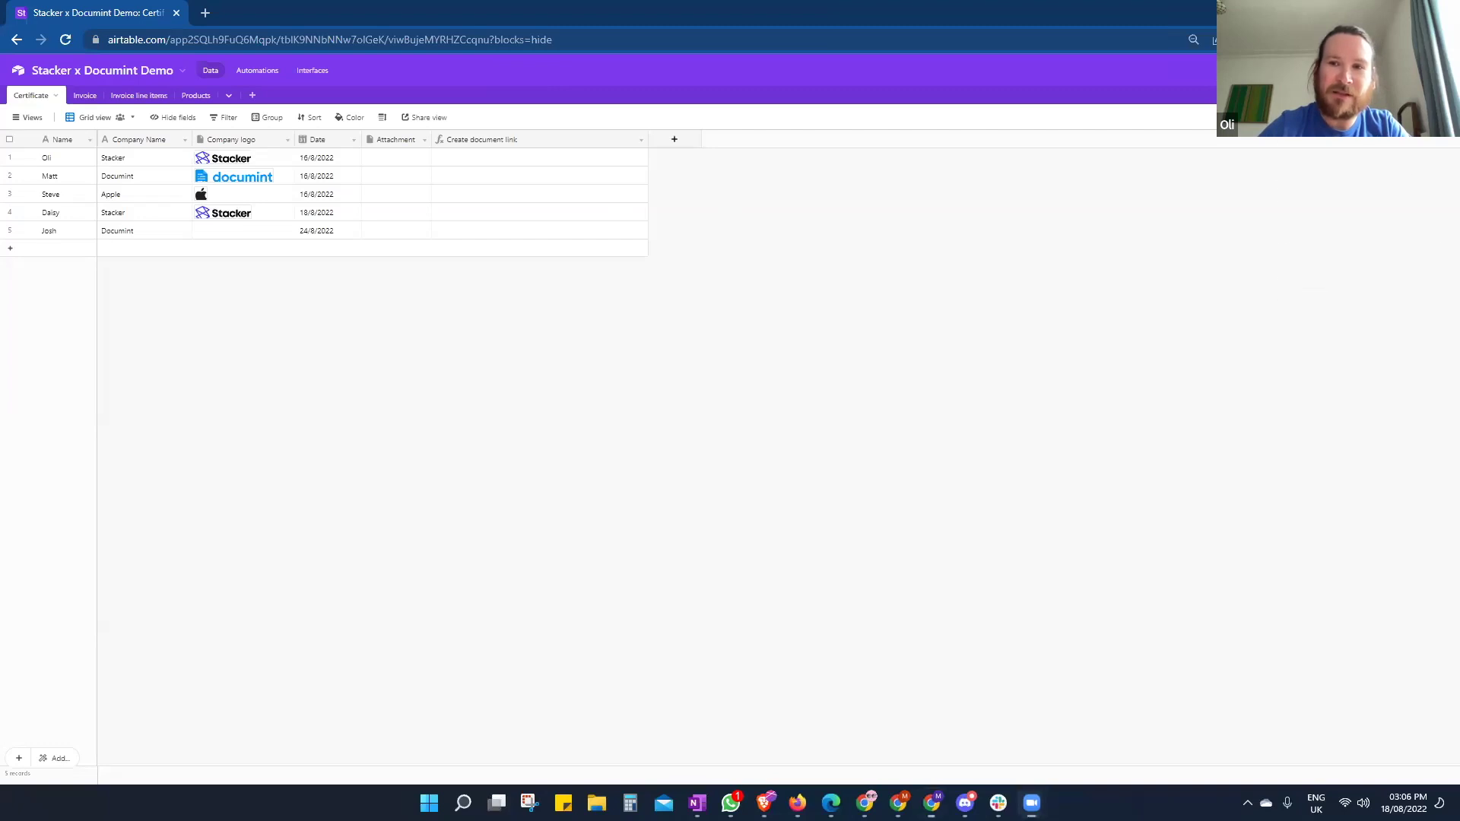
- Zoom the Airtable Certificate table to 125% using the Chrome menu
{"action": "left_click", "coordinate": [1445, 39]}
{"action": "left_click", "coordinate": [1399, 185]}
{"action": "left_click", "coordinate": [1400, 184]}
{"action": "left_click", "coordinate": [1399, 185]}
{"action": "left_click", "coordinate": [1400, 184]}
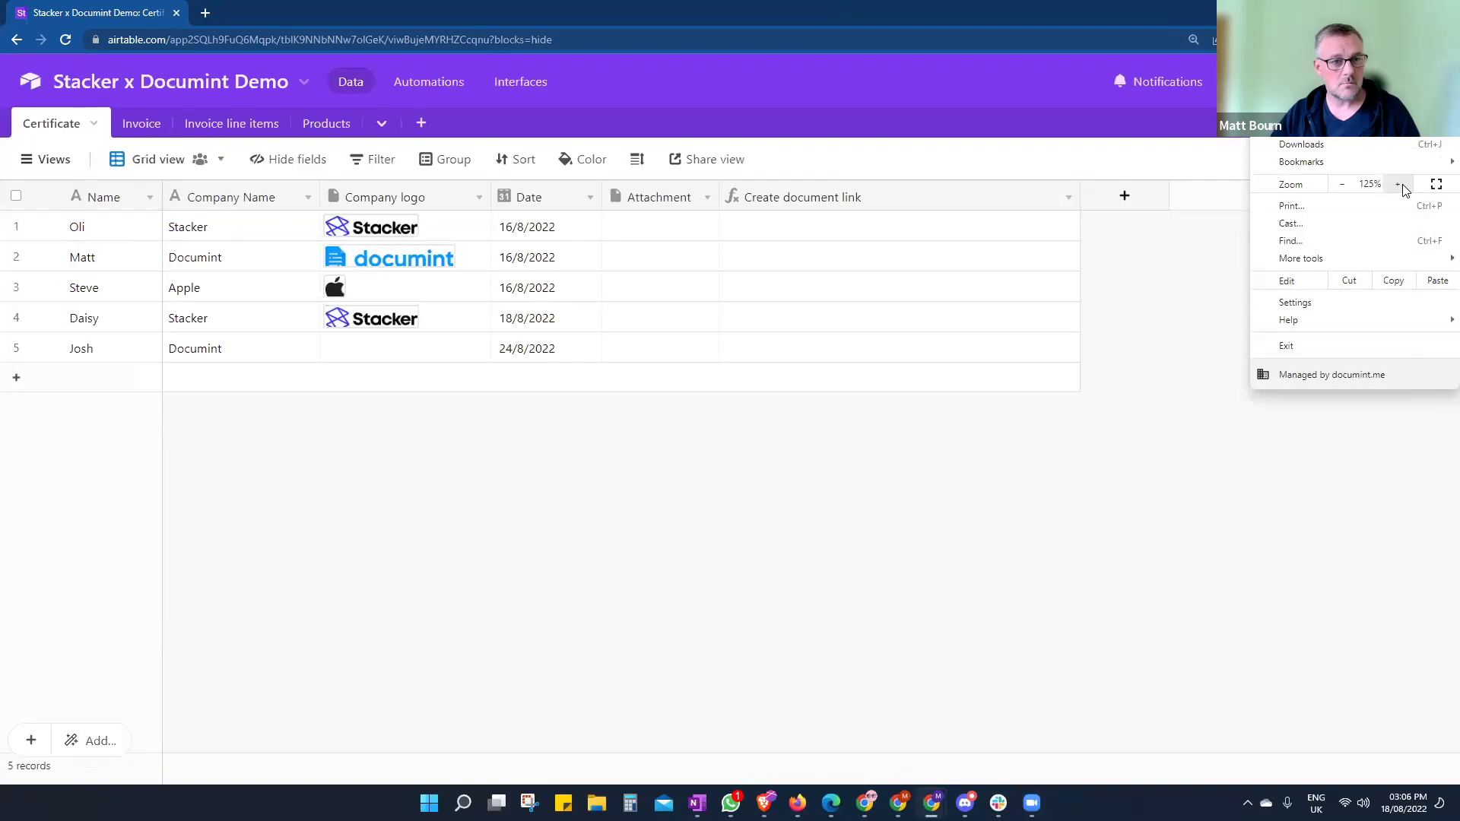
{"action": "left_click", "coordinate": [1054, 624]}
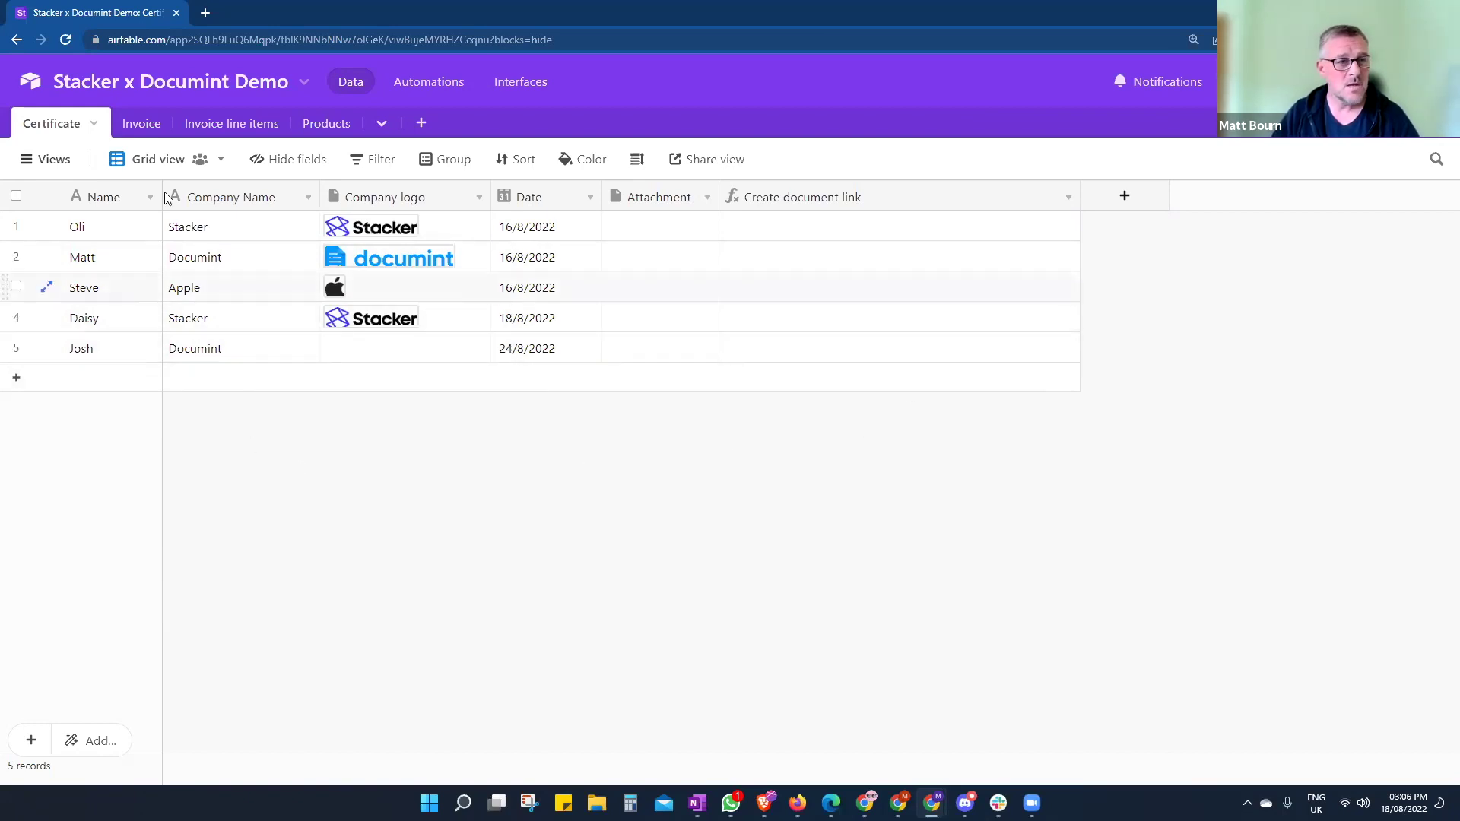
- Review the Invoice, Invoice line items and Products tables, ending back on Invoice
{"action": "left_click", "coordinate": [146, 131]}
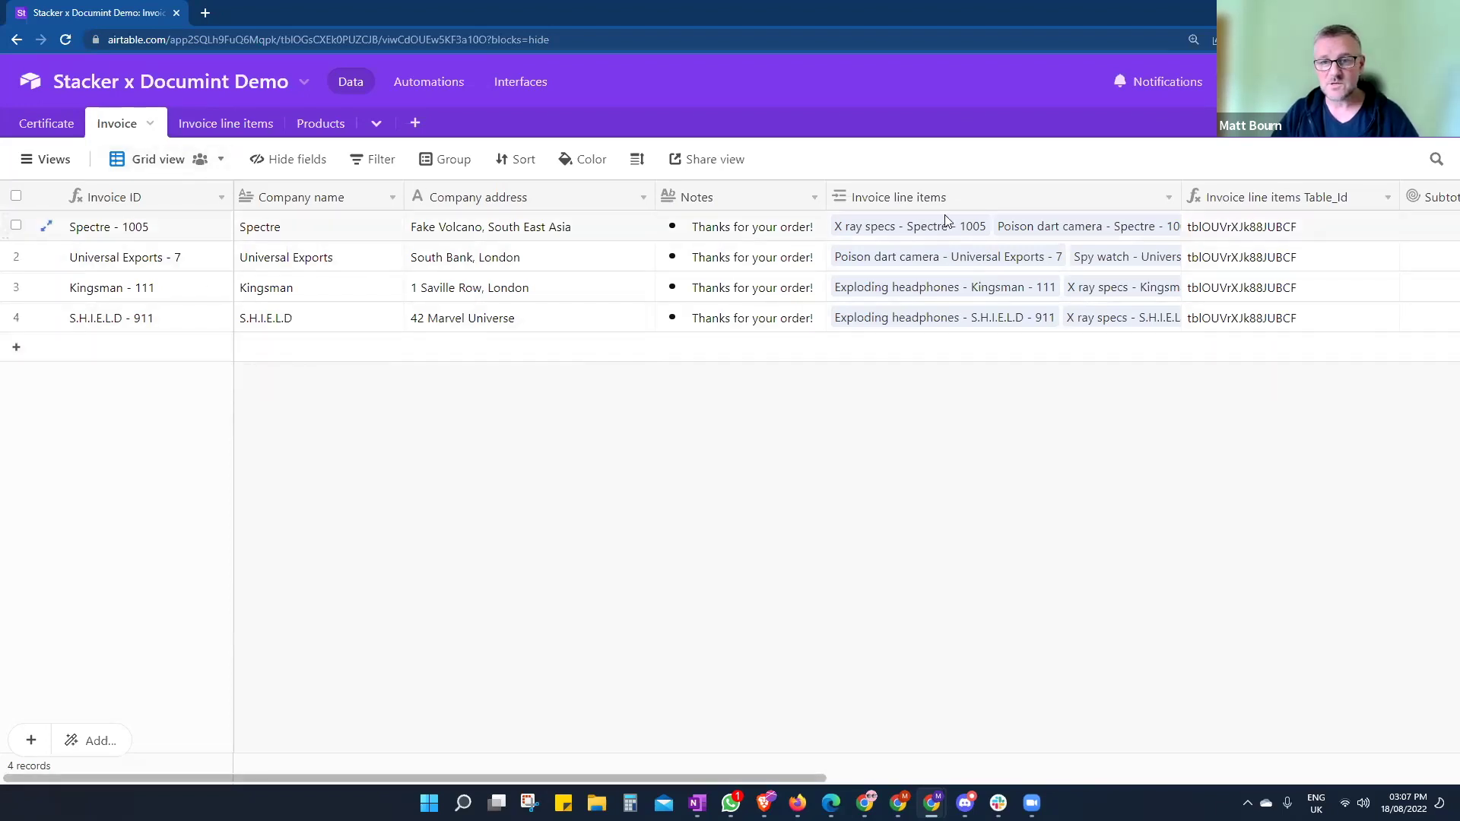
{"action": "left_click", "coordinate": [203, 124]}
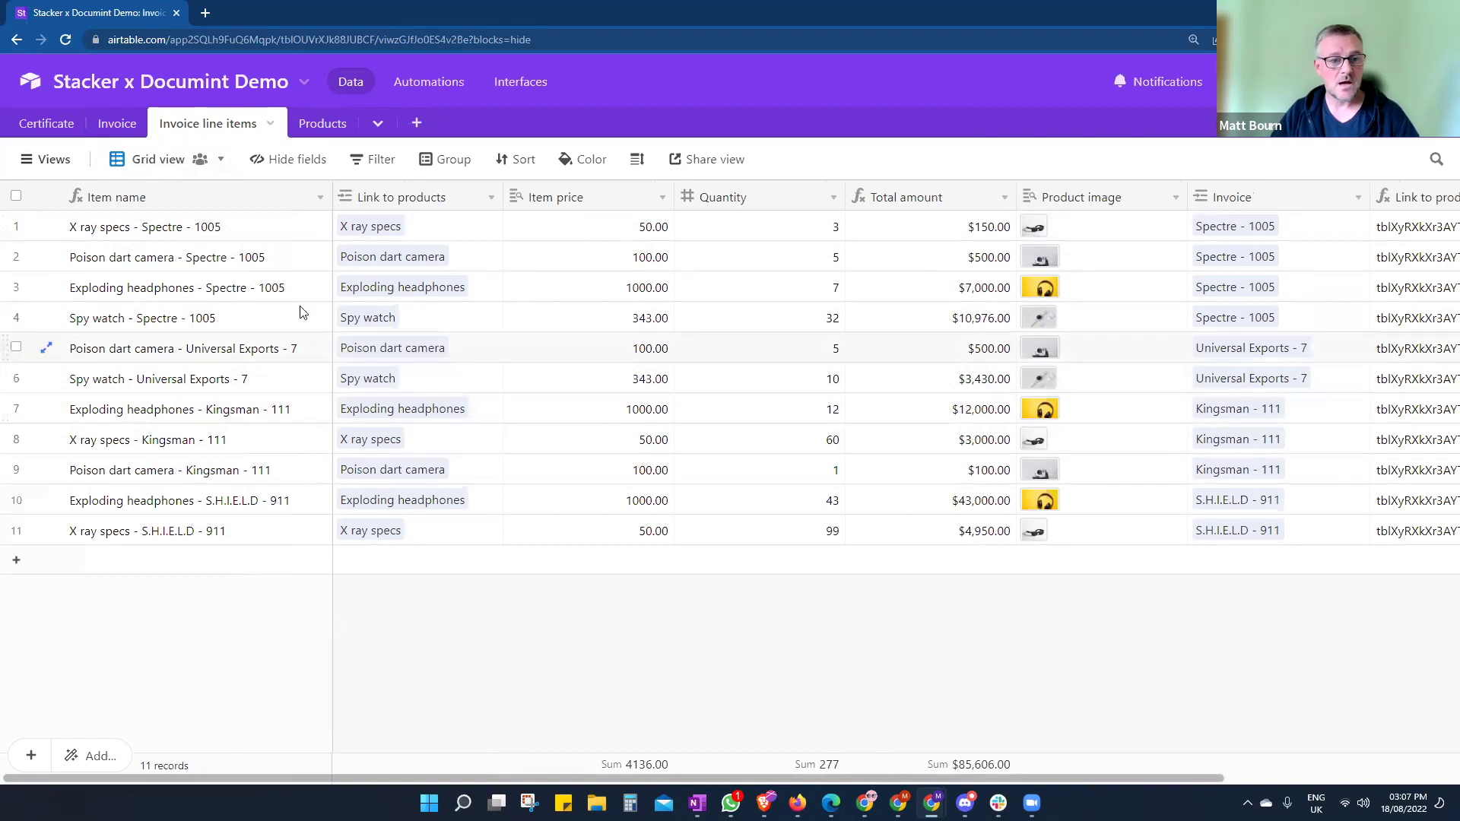
{"action": "left_click", "coordinate": [322, 124]}
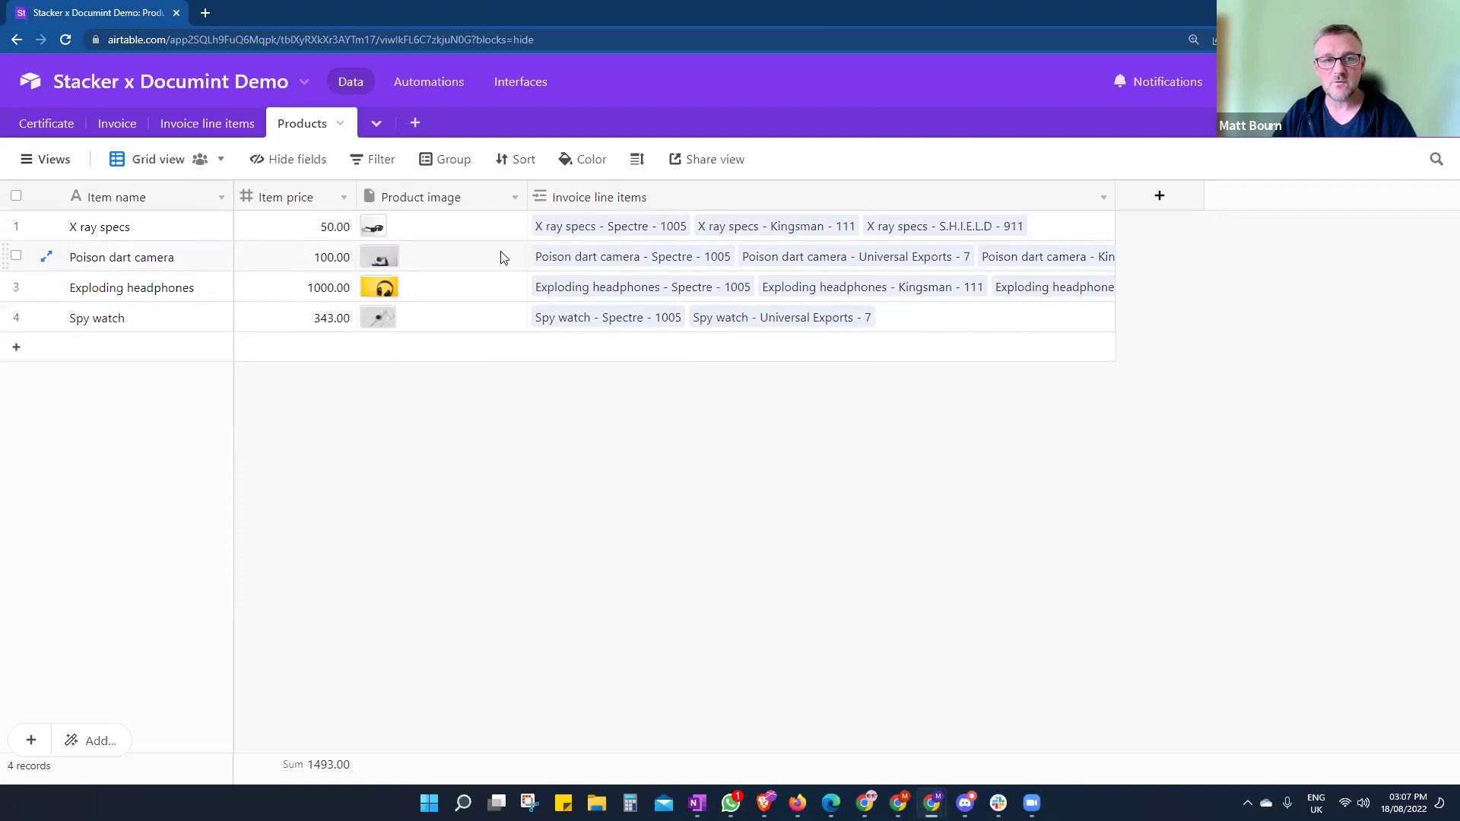
{"action": "left_click", "coordinate": [206, 124]}
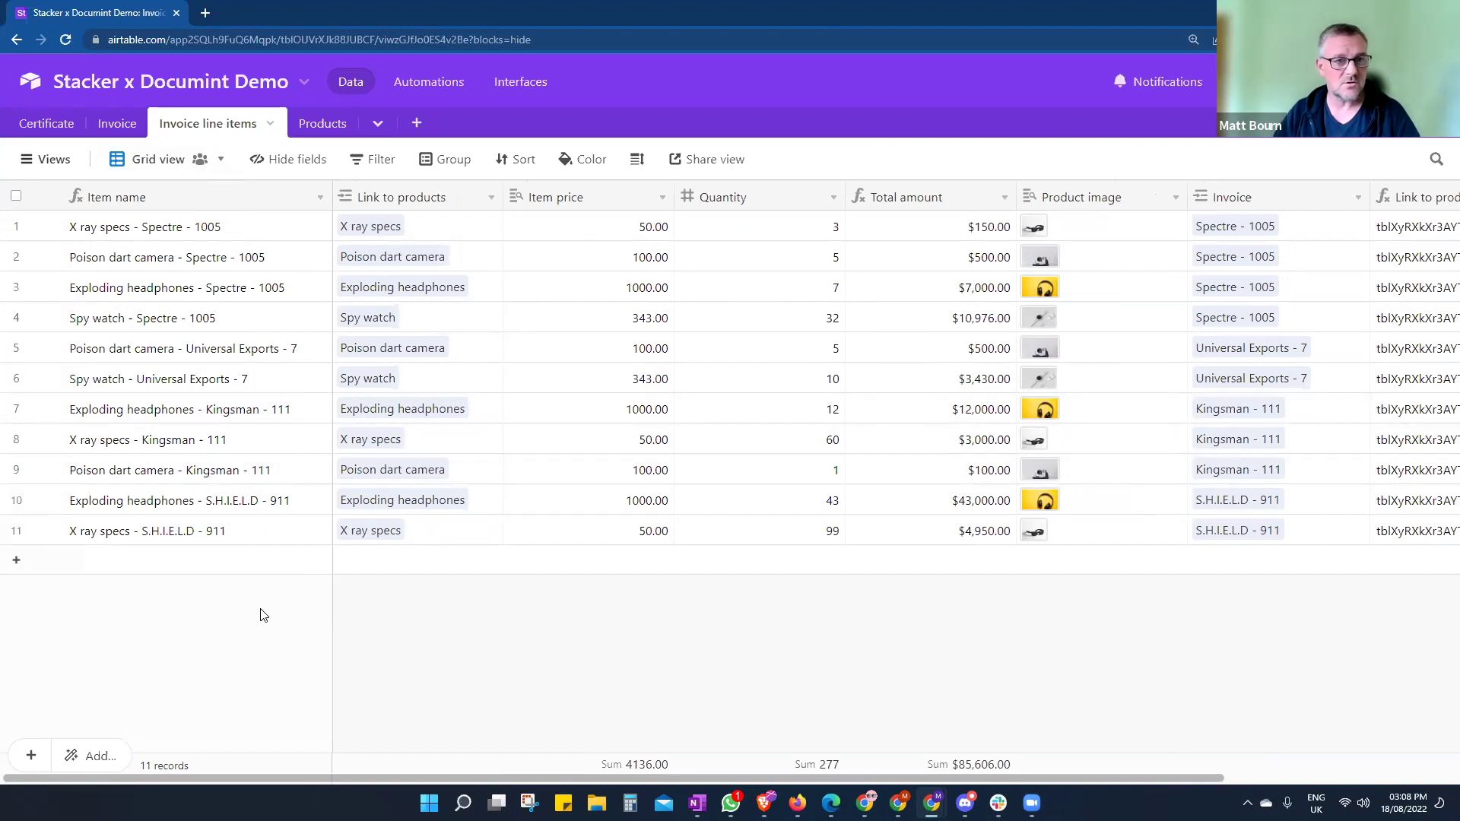
{"action": "left_click", "coordinate": [118, 126]}
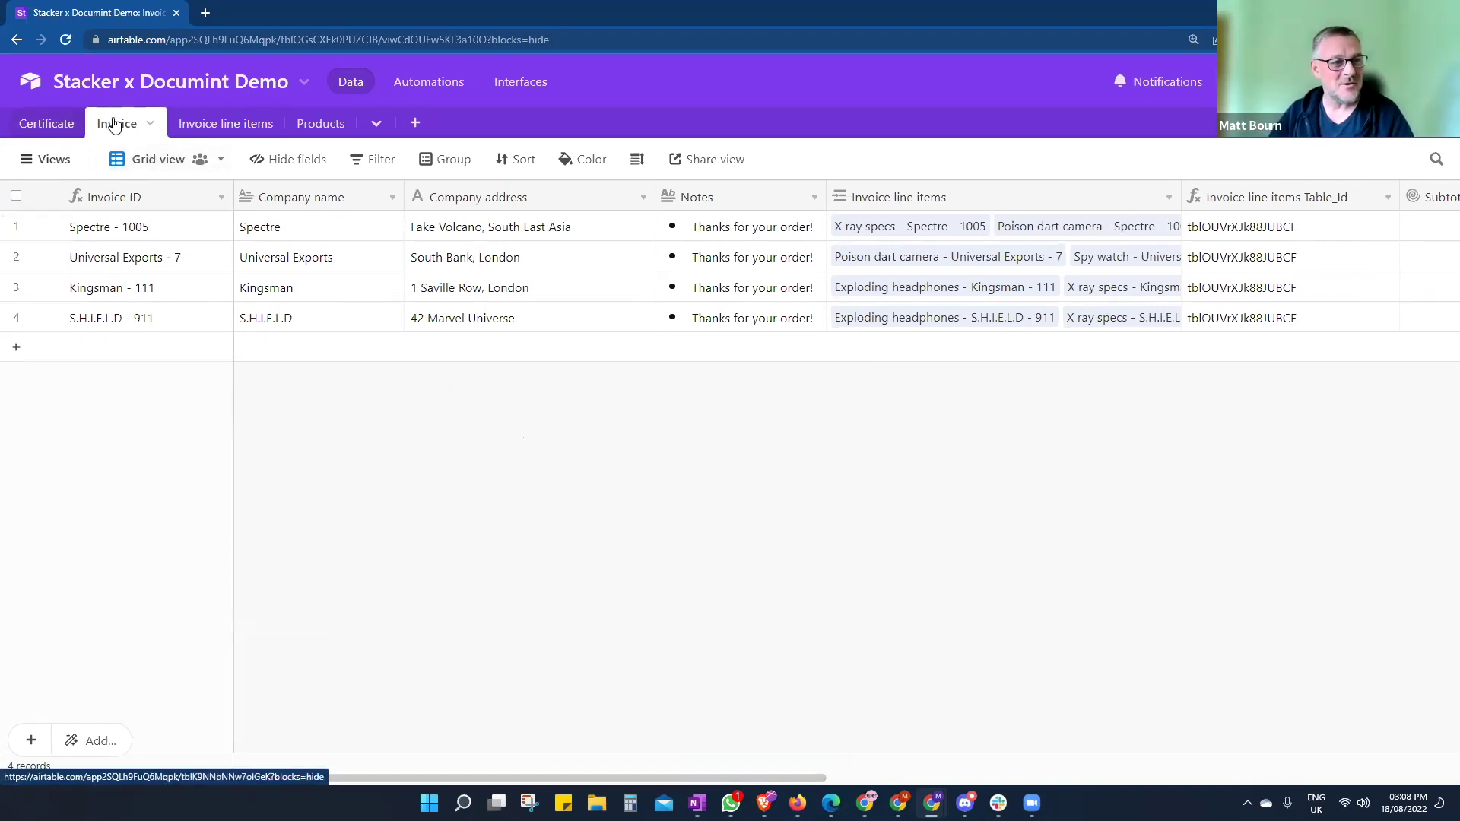
- Move the Airtable window right to reveal Documint's Templates page beside it
{"action": "left_click_drag", "start_coordinate": [746, 12], "coordinate": [1459, 16]}
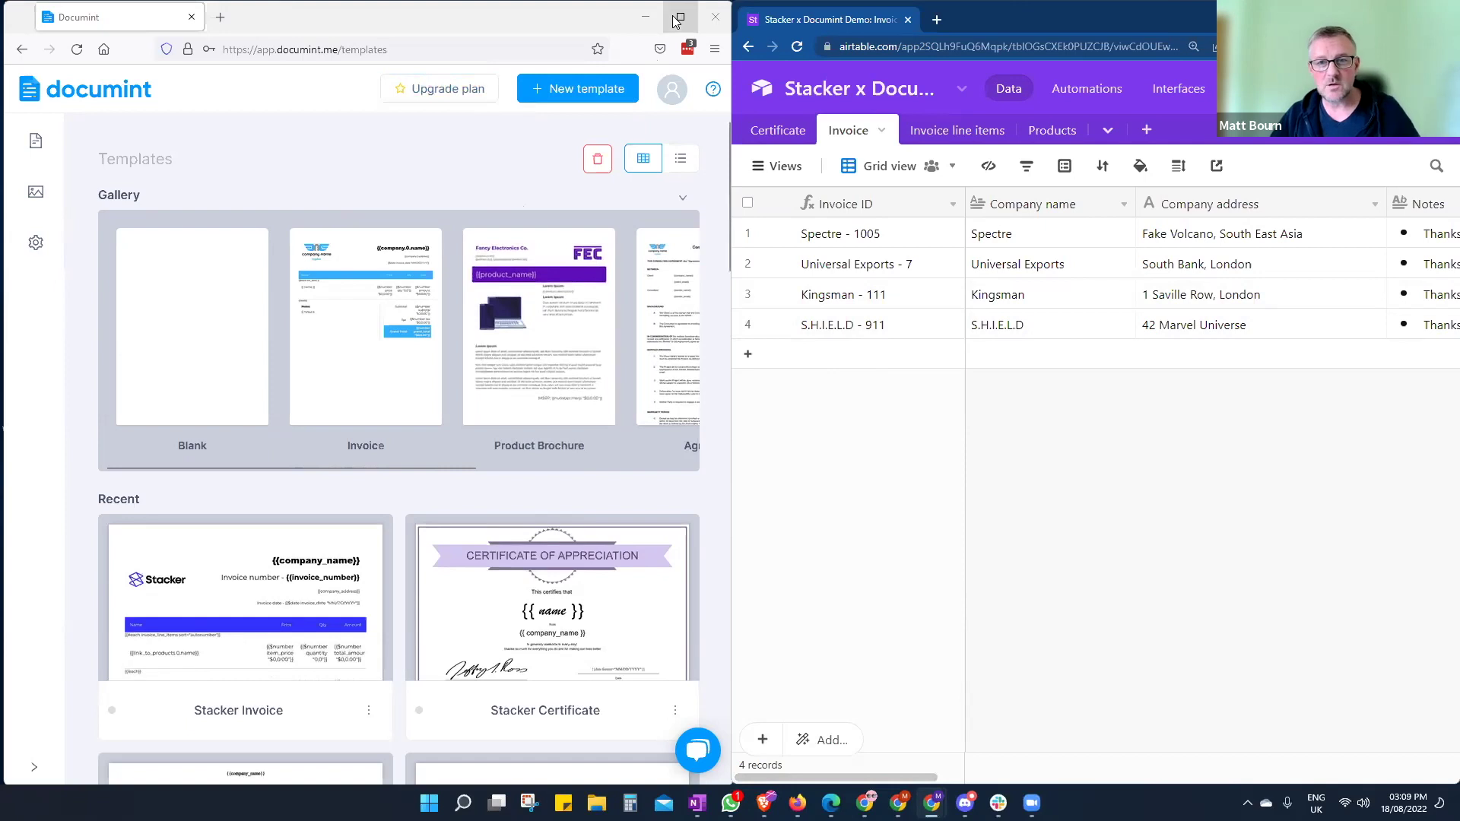
{"action": "mouse_move", "coordinate": [677, 21]}
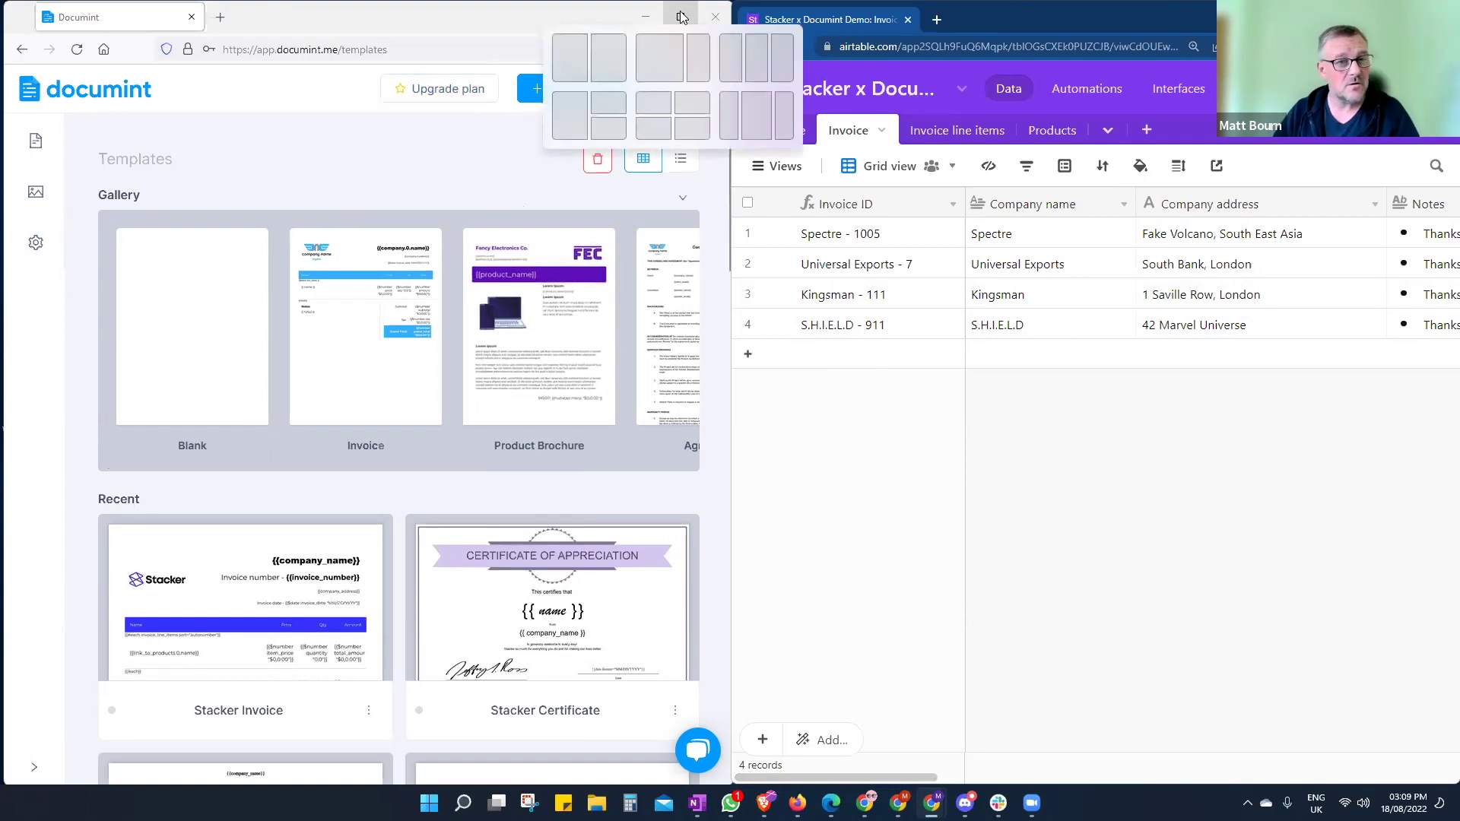
- Maximize the Documint Firefox window to show the full Templates gallery
{"action": "left_click", "coordinate": [682, 22]}
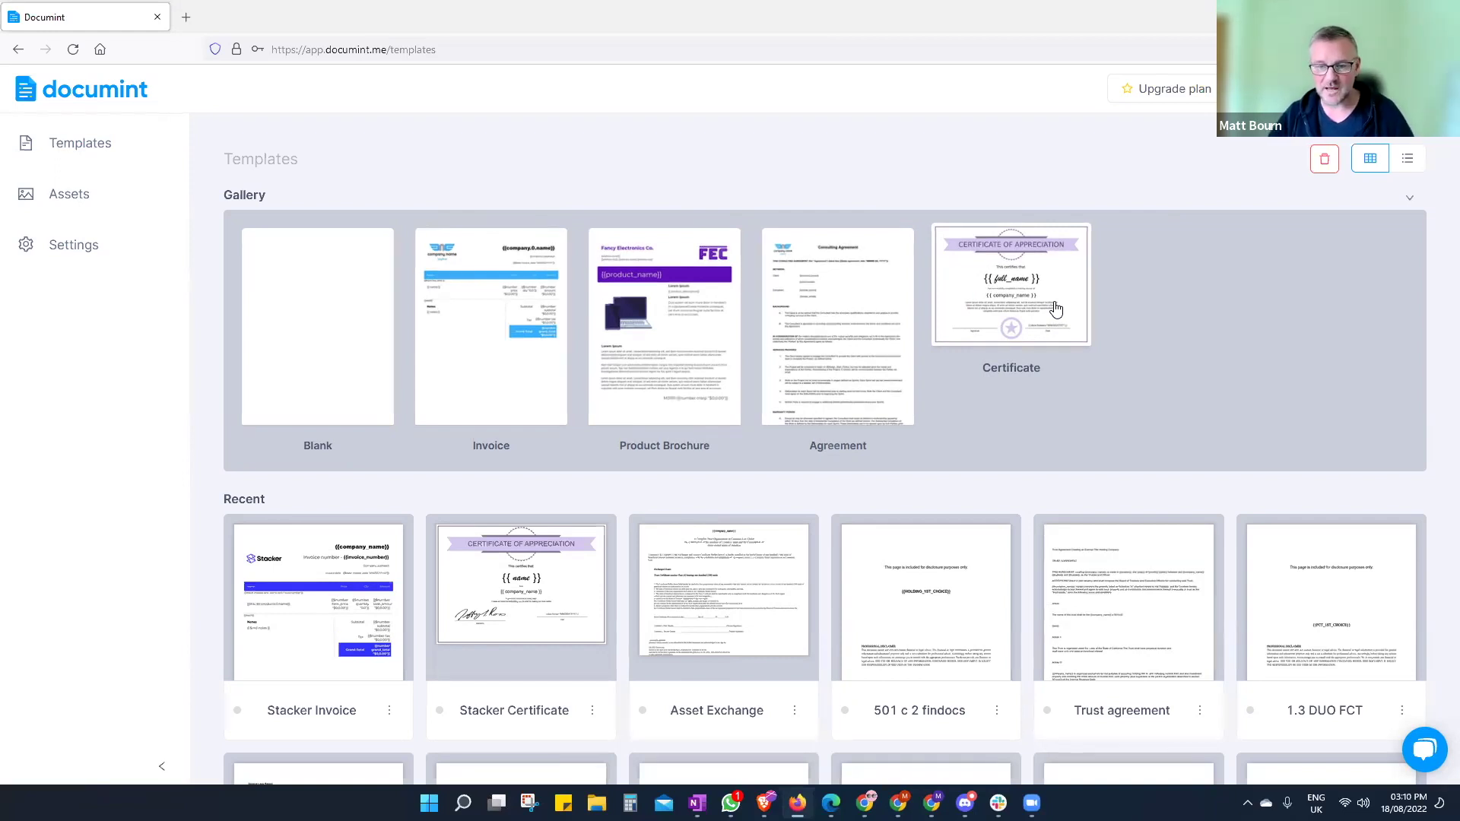
- Open the Stacker Certificate template from Recent templates
{"action": "left_click", "coordinate": [563, 590]}
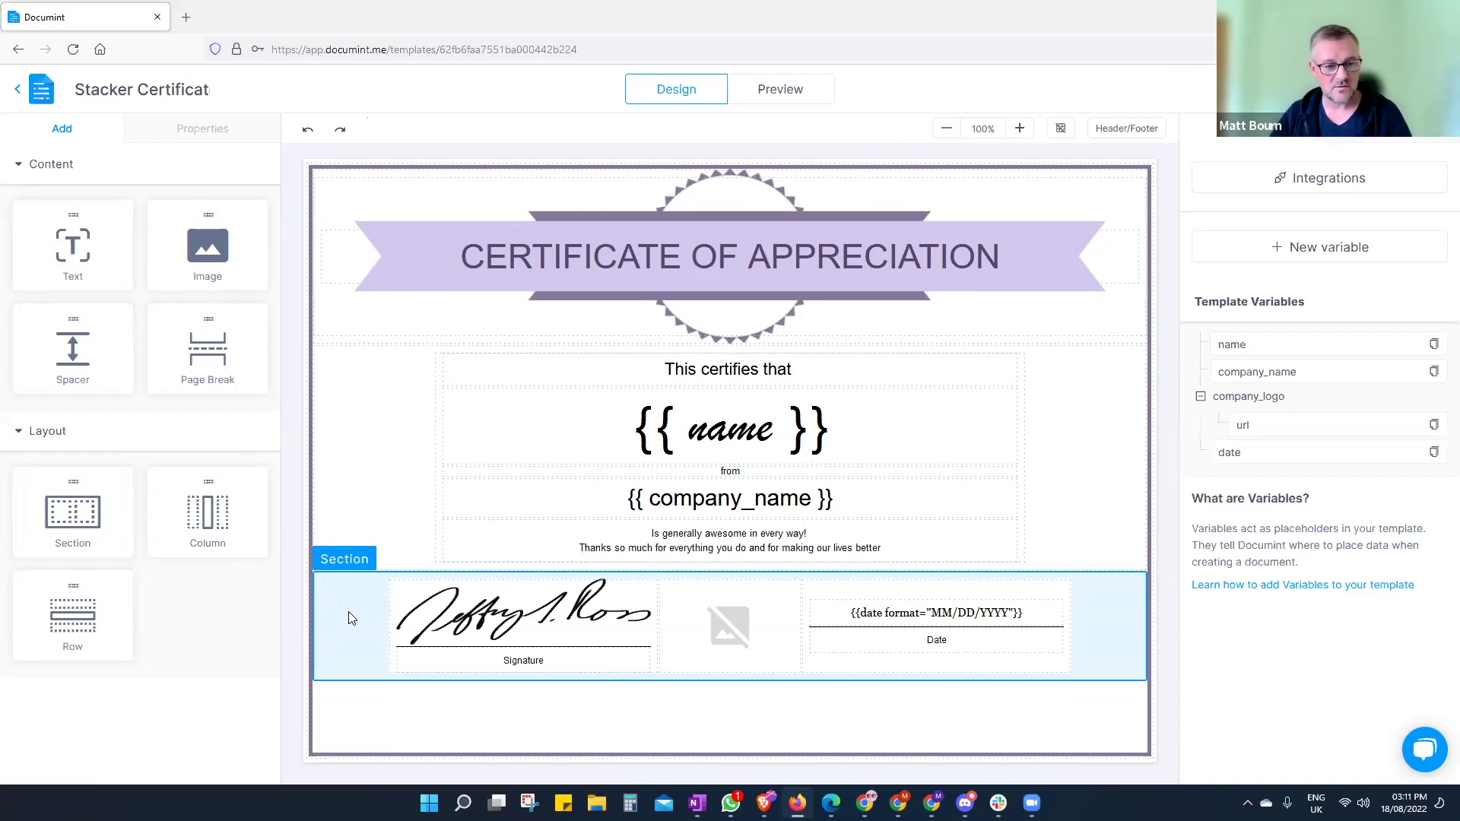
- Select the signature and date row and expand its size, text and layout settings
{"action": "left_click", "coordinate": [351, 619]}
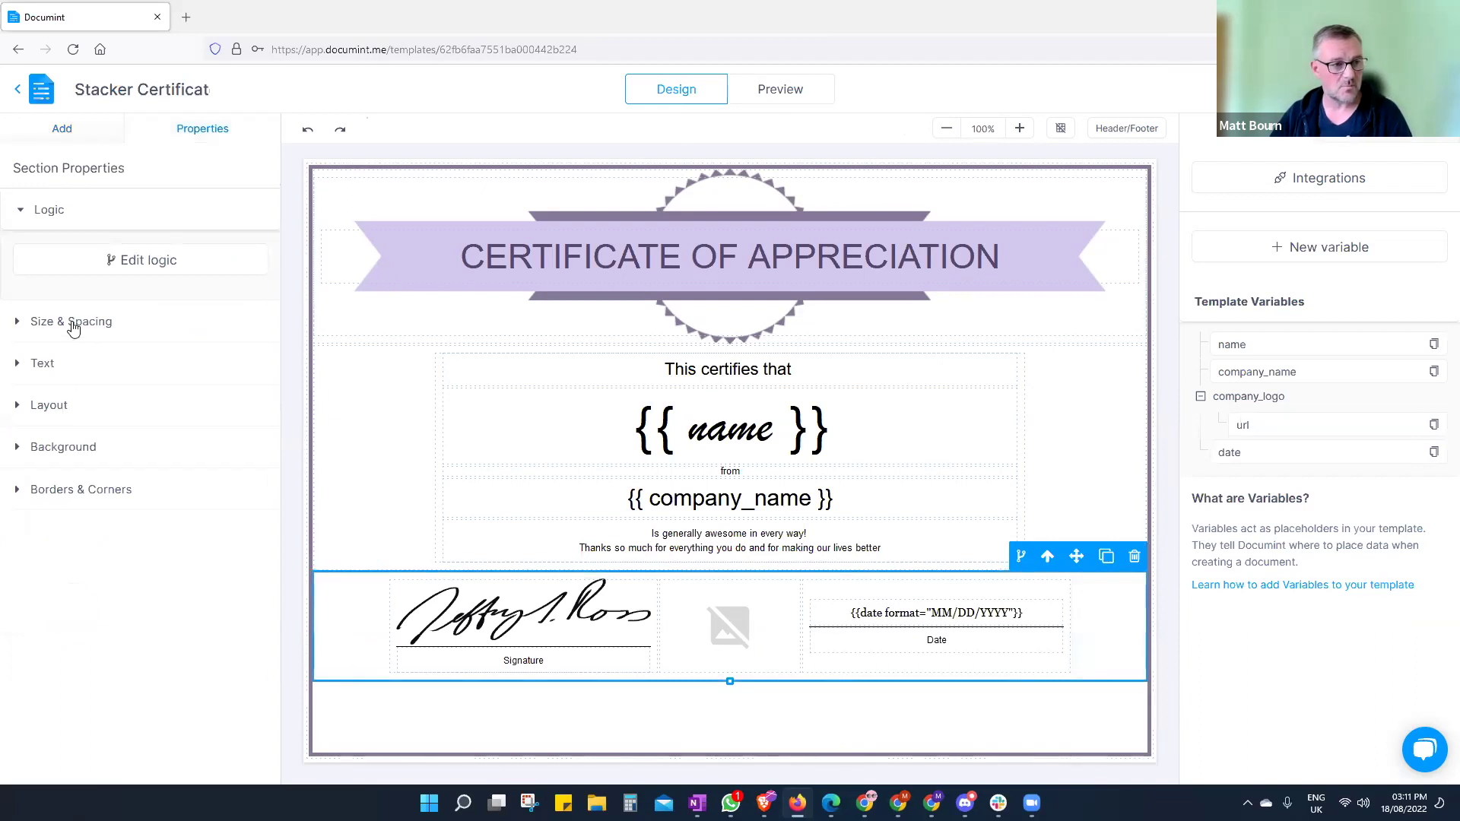
{"action": "left_click", "coordinate": [19, 325]}
{"action": "scroll", "coordinate": [152, 517], "scroll_direction": "down", "scroll_amount": 2}
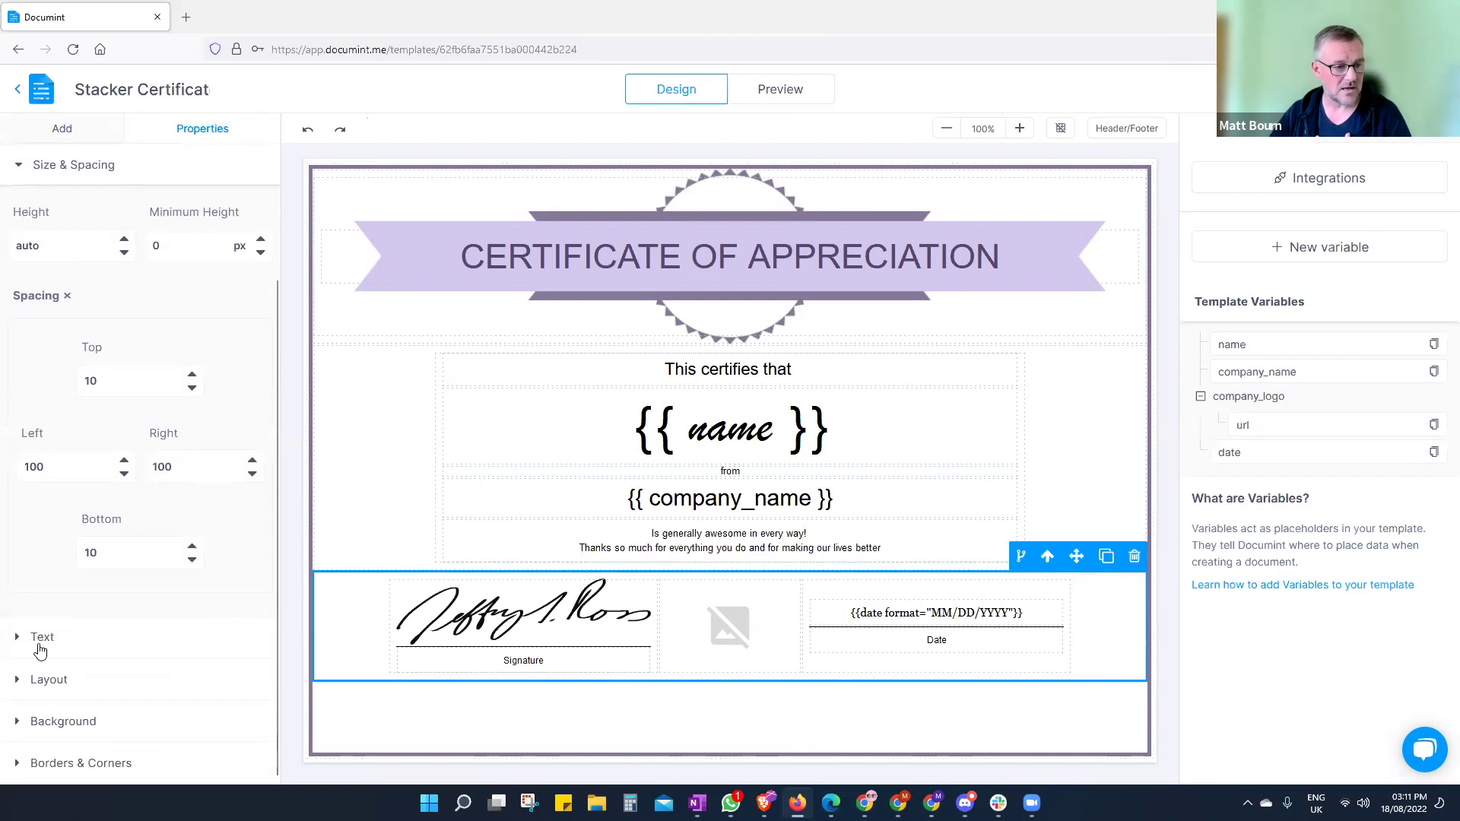
{"action": "left_click", "coordinate": [46, 639]}
{"action": "scroll", "coordinate": [168, 637], "scroll_direction": "down", "scroll_amount": 5}
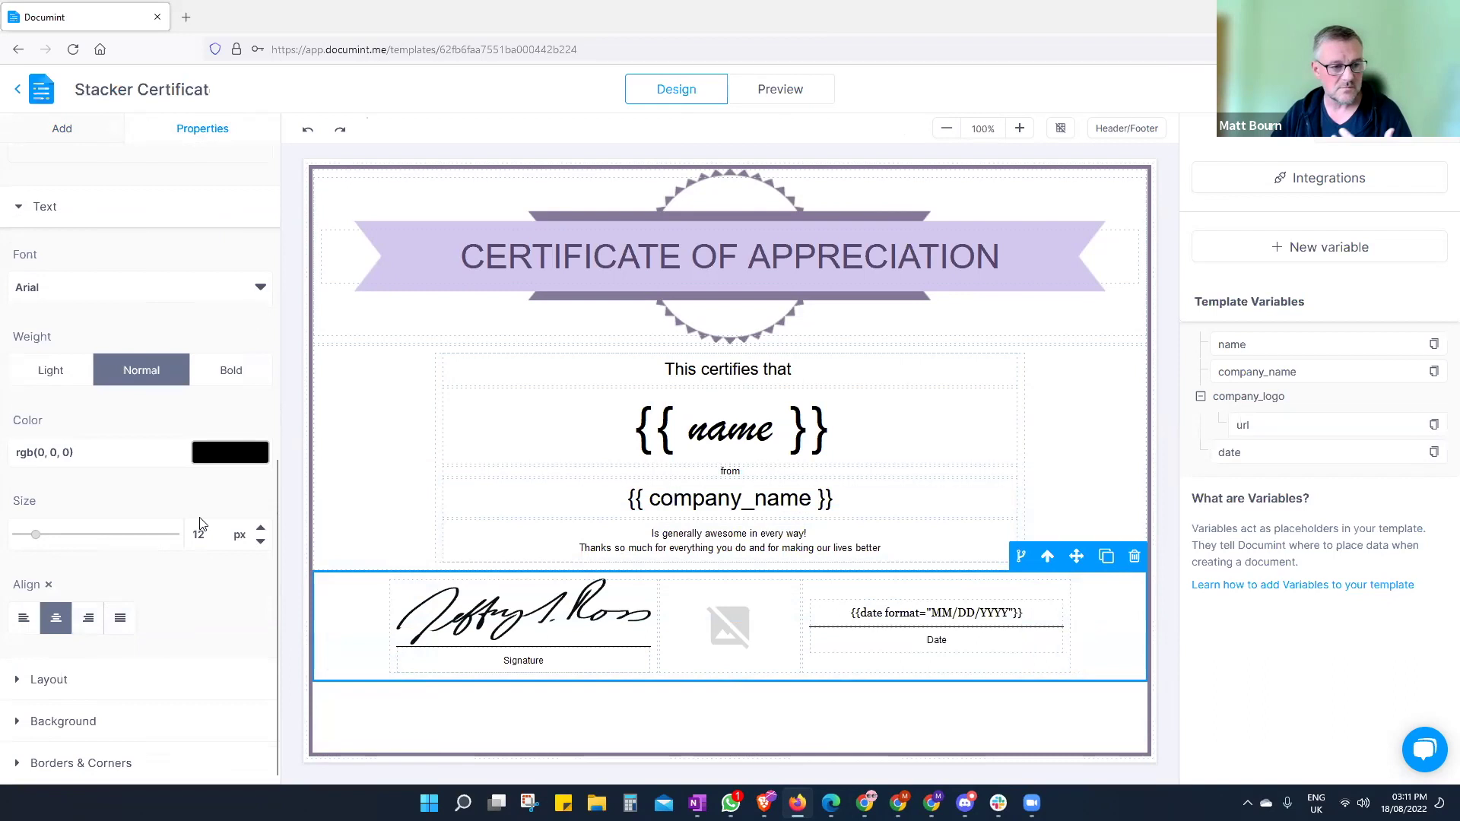
{"action": "left_click", "coordinate": [38, 681]}
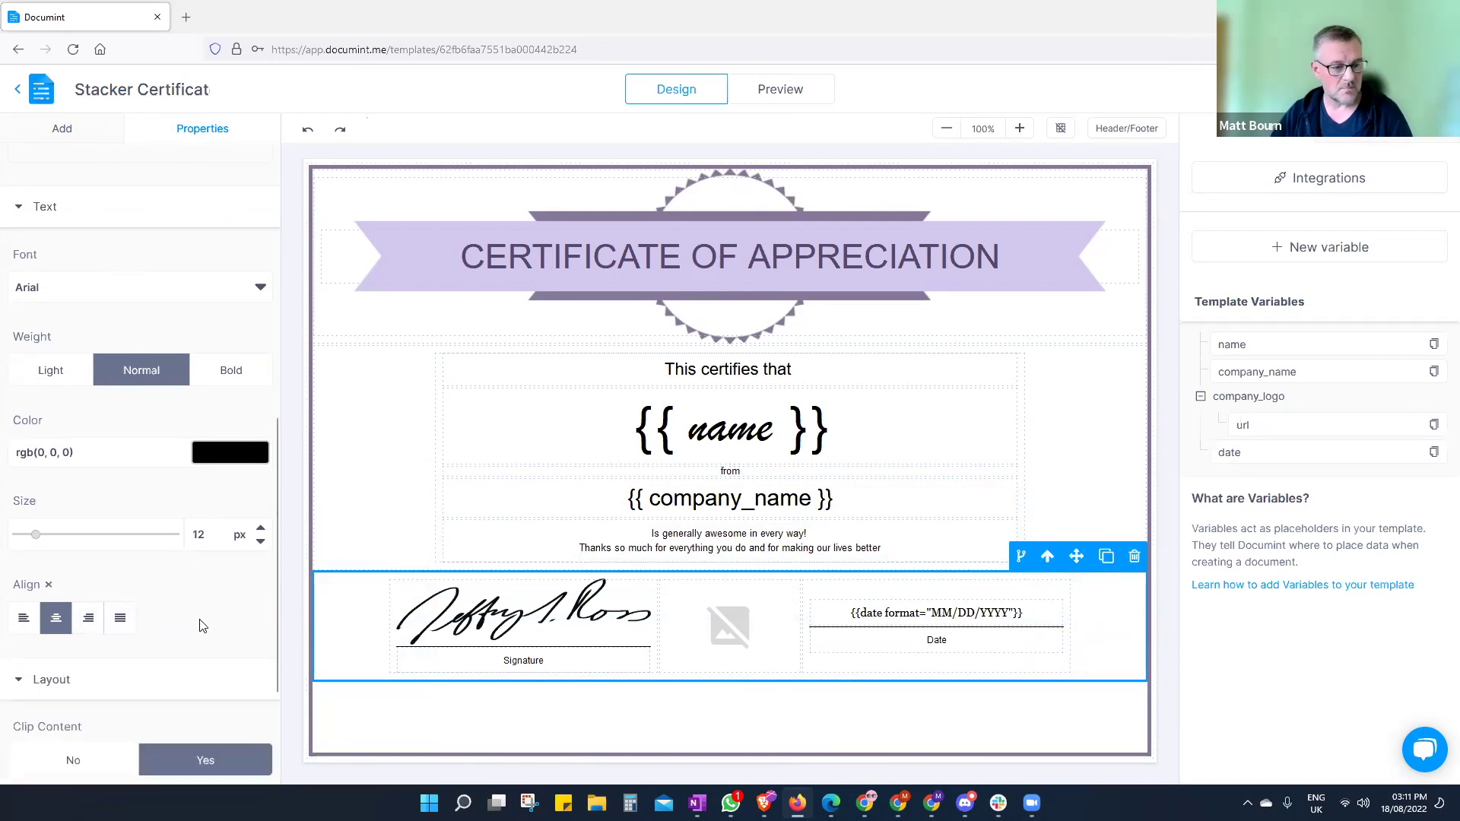
{"action": "scroll", "coordinate": [199, 625], "scroll_direction": "down", "scroll_amount": 2}
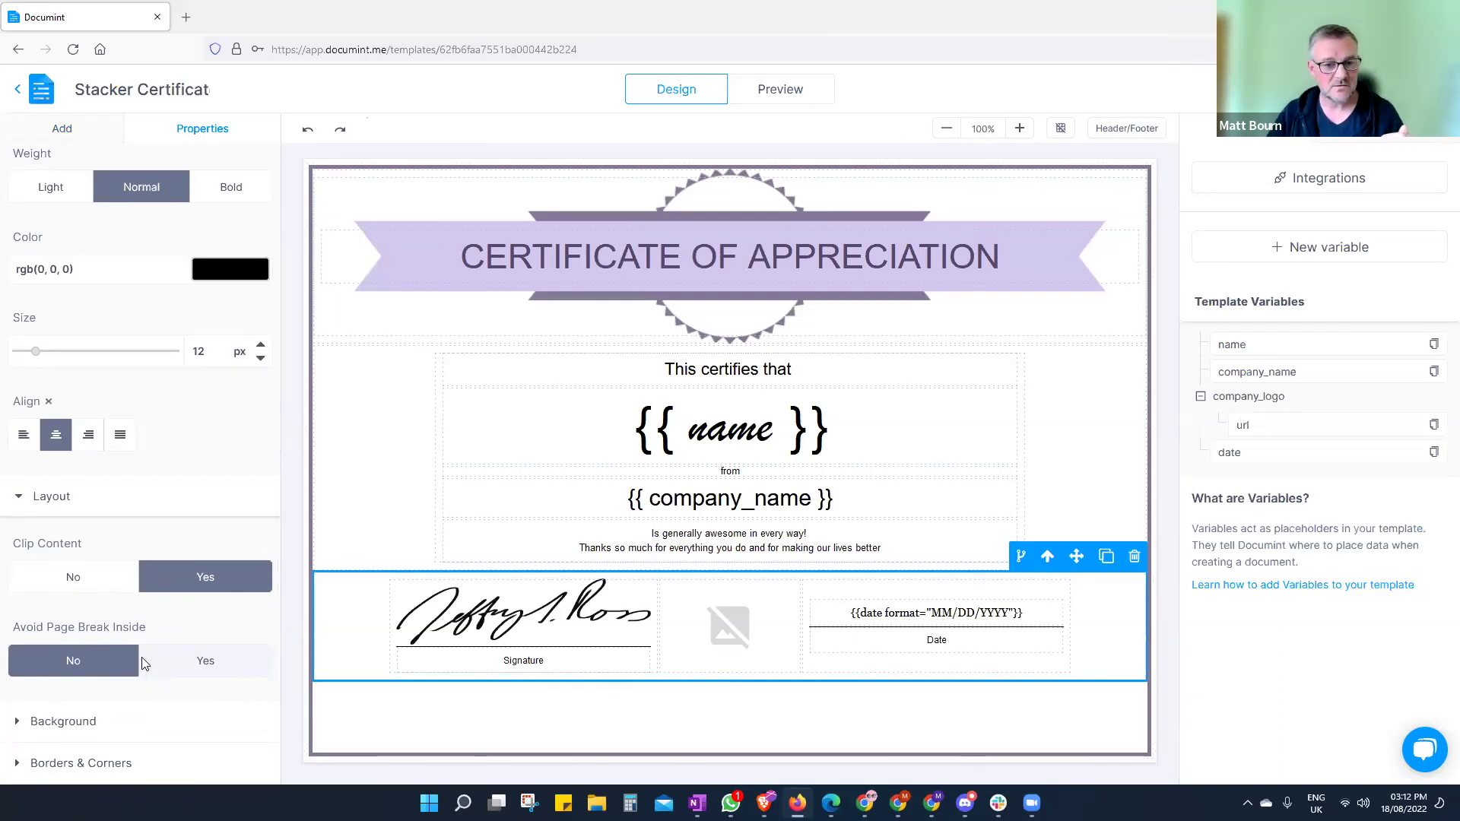
- Check the row's background colour stays transparent, then expand its Borders & Corners settings
{"action": "left_click", "coordinate": [50, 723]}
{"action": "scroll", "coordinate": [137, 646], "scroll_direction": "down", "scroll_amount": 5}
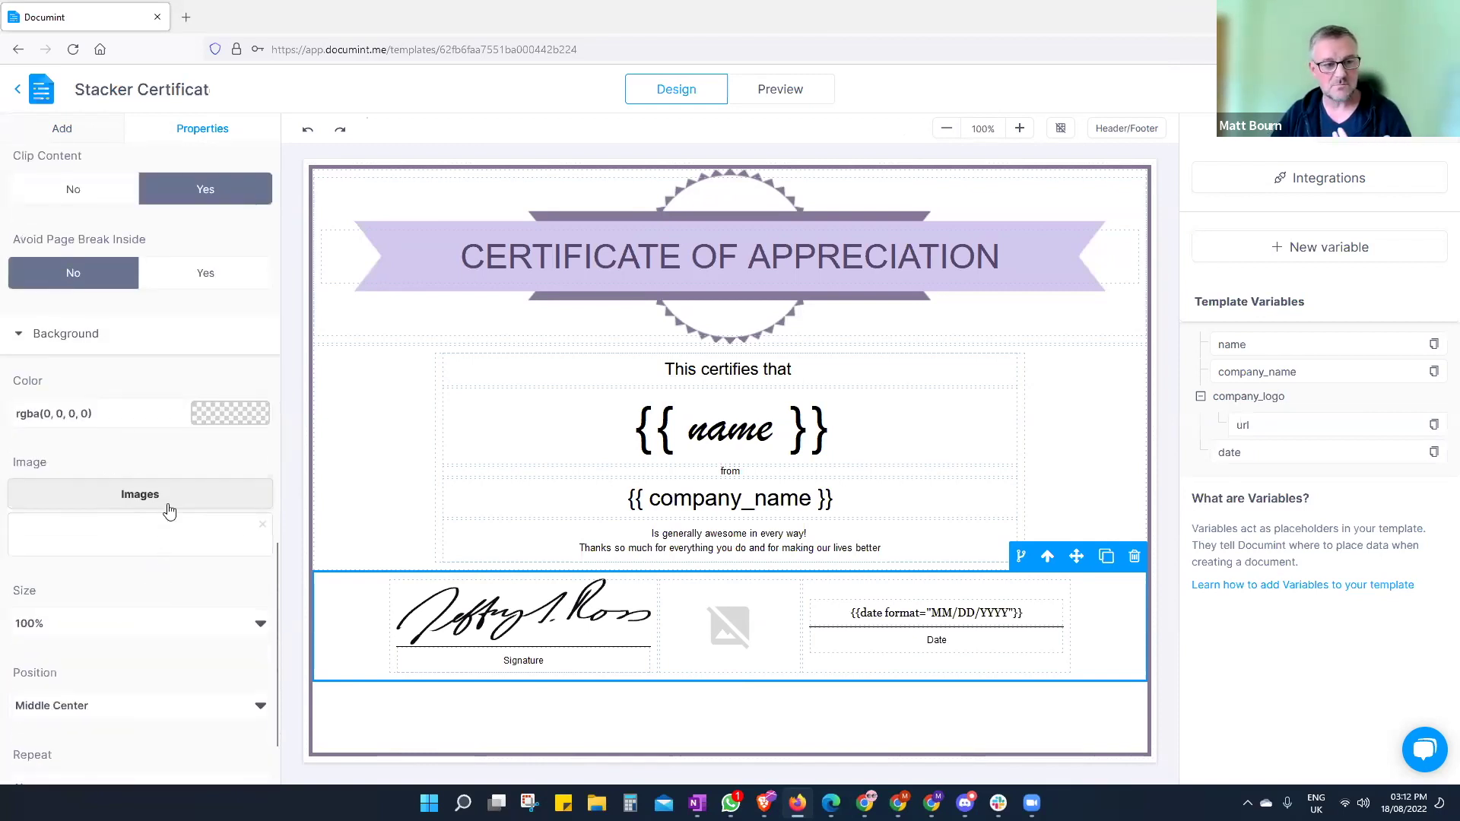
{"action": "left_click", "coordinate": [227, 419]}
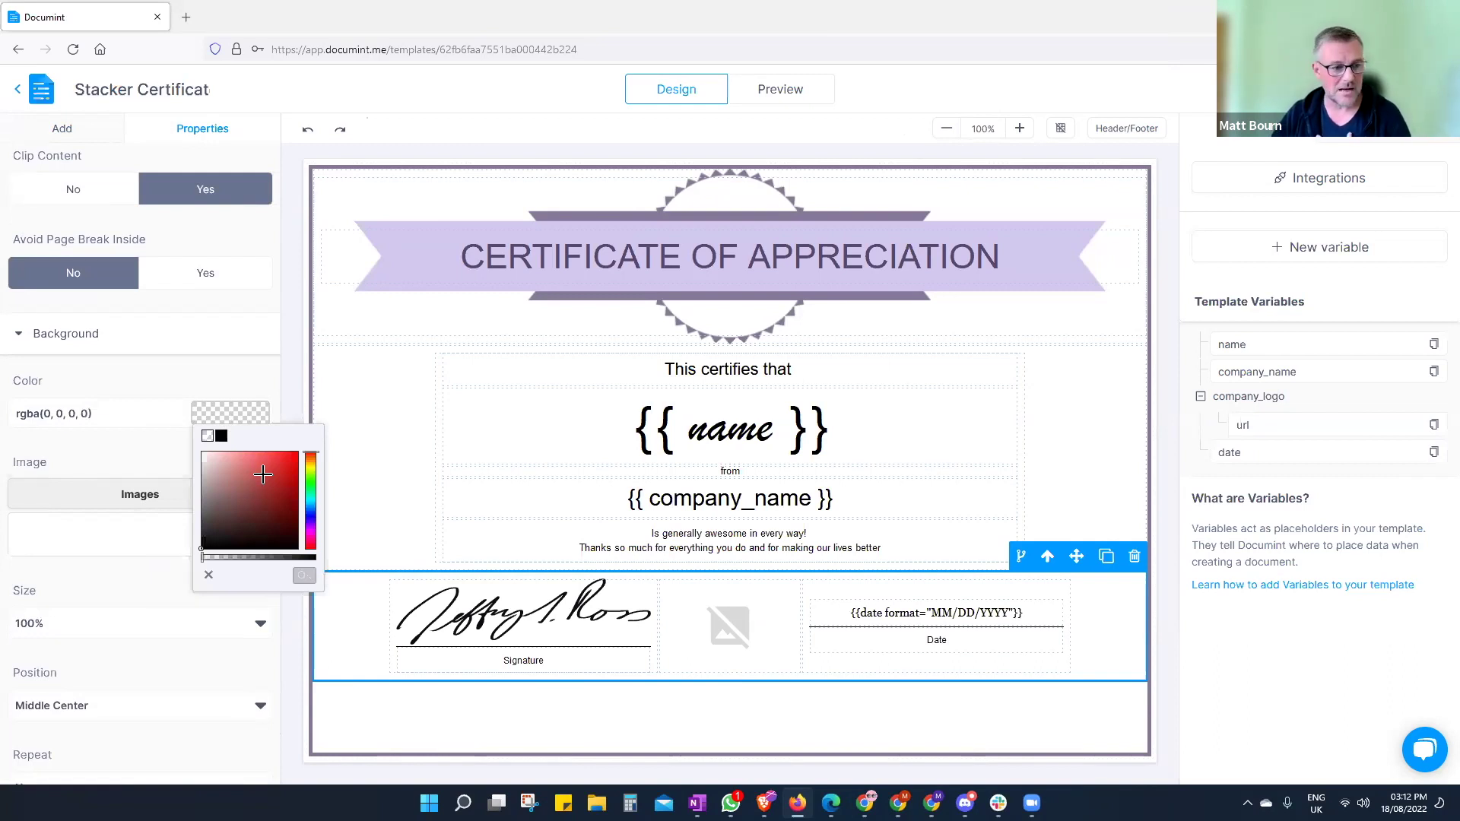
{"action": "scroll", "coordinate": [122, 629], "scroll_direction": "down", "scroll_amount": 1}
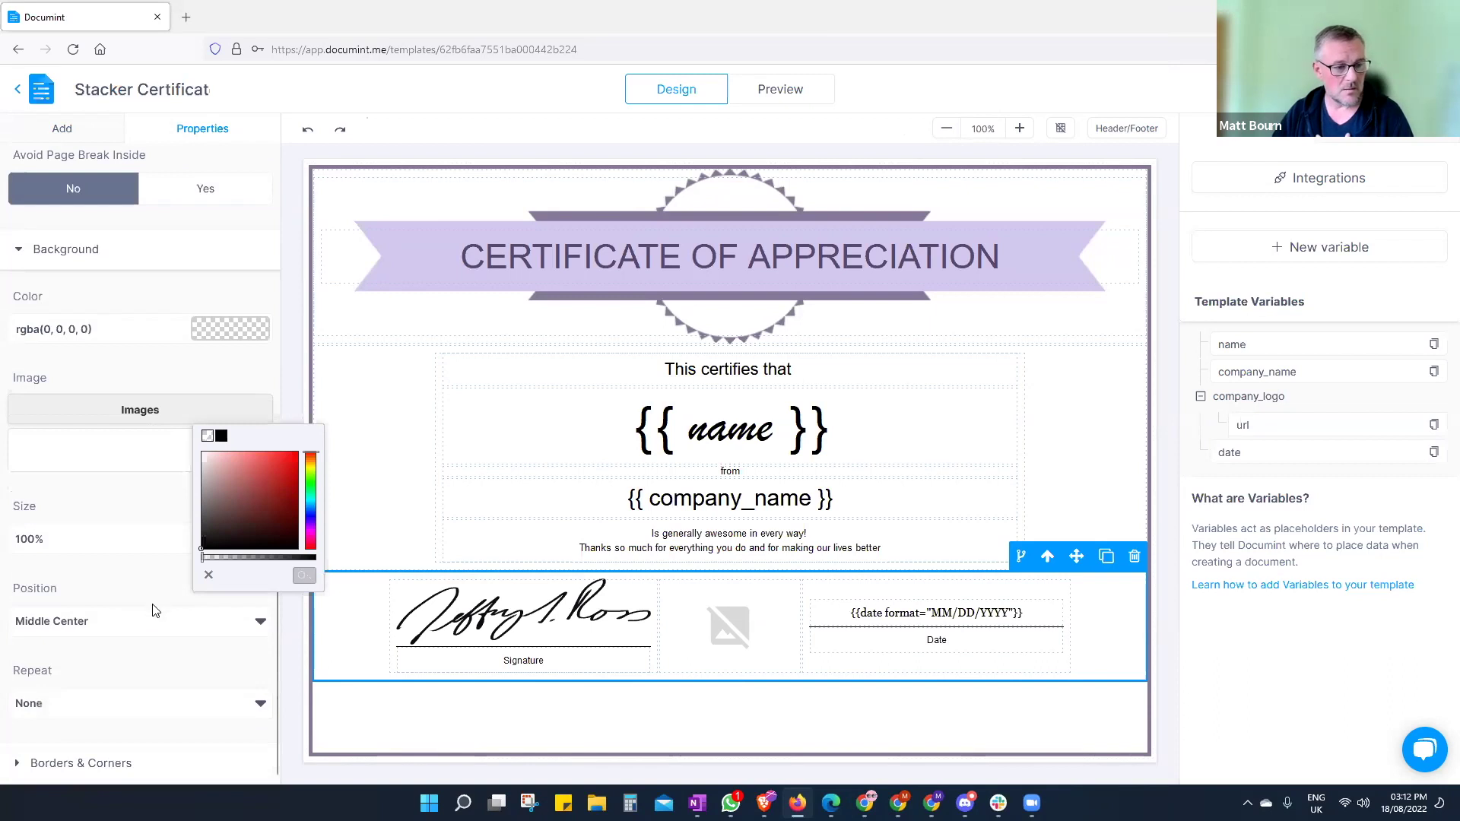
{"action": "left_click", "coordinate": [94, 772]}
{"action": "scroll", "coordinate": [145, 563], "scroll_direction": "down", "scroll_amount": 4}
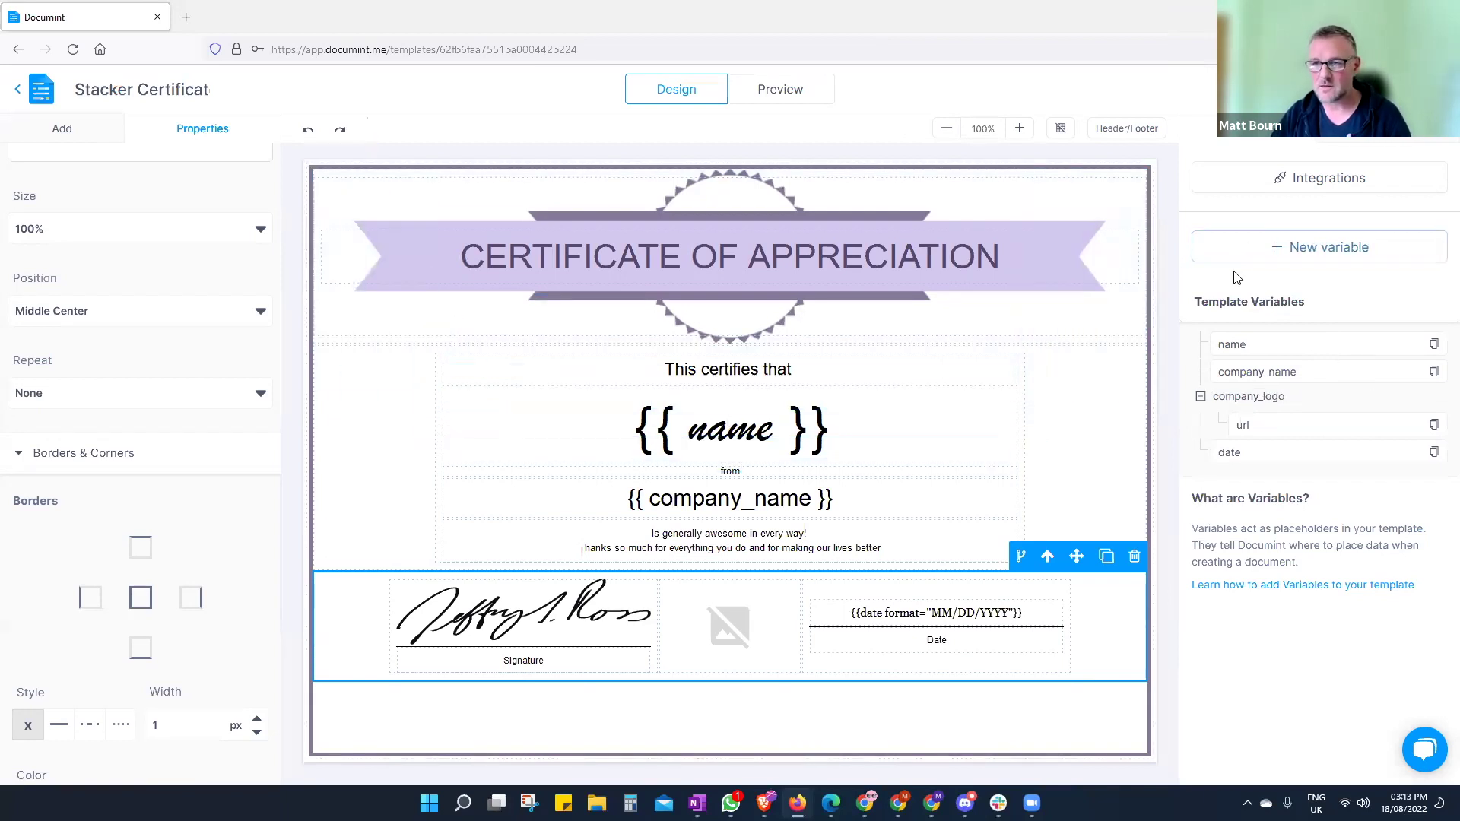
- Create a new Airtable-sourced variable for the field 'Address 1', yielding {{address_1}}
{"action": "left_click", "coordinate": [1302, 249]}
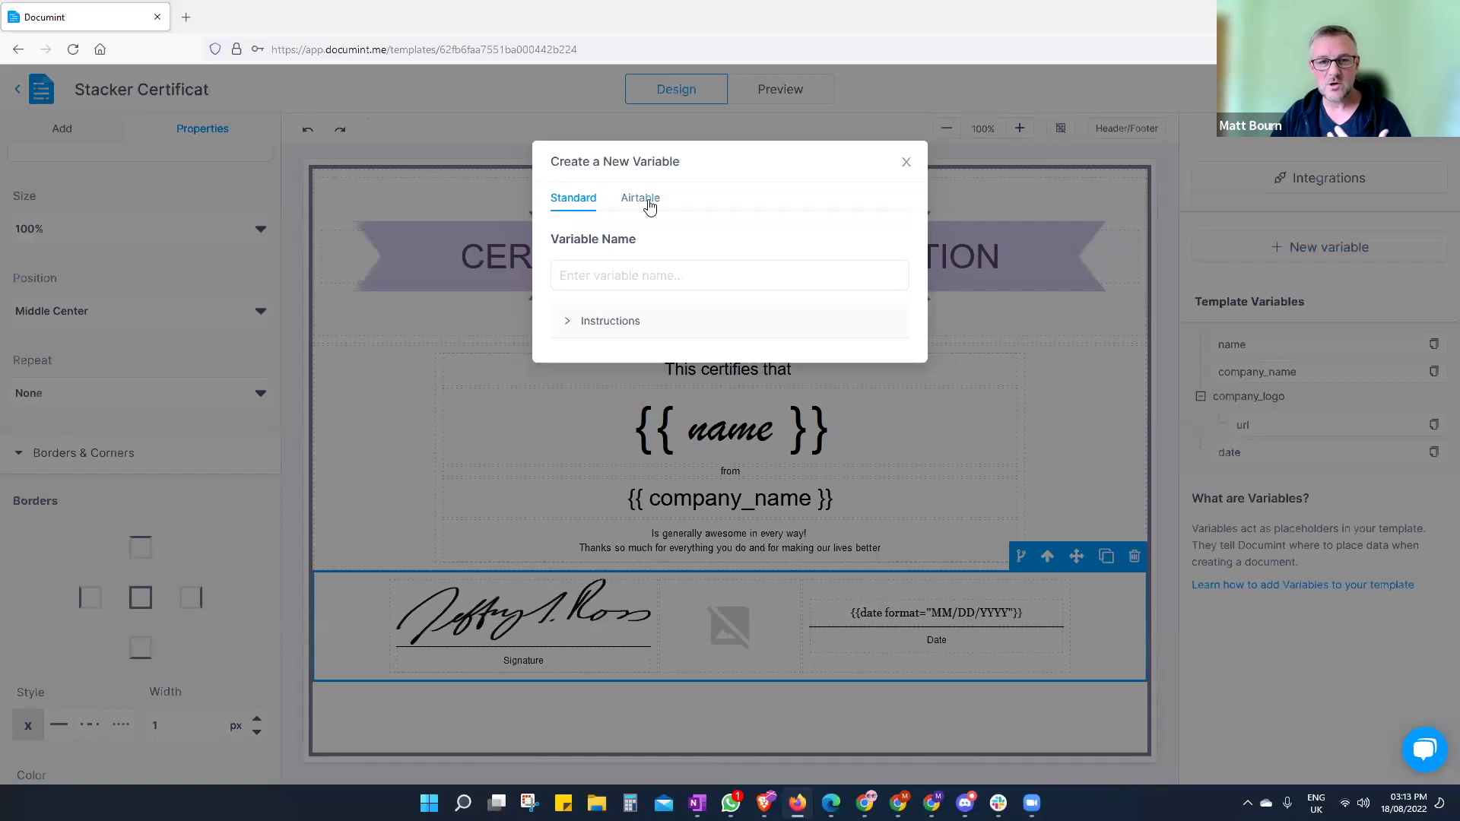
{"action": "left_click", "coordinate": [652, 197]}
{"action": "left_click", "coordinate": [669, 274]}
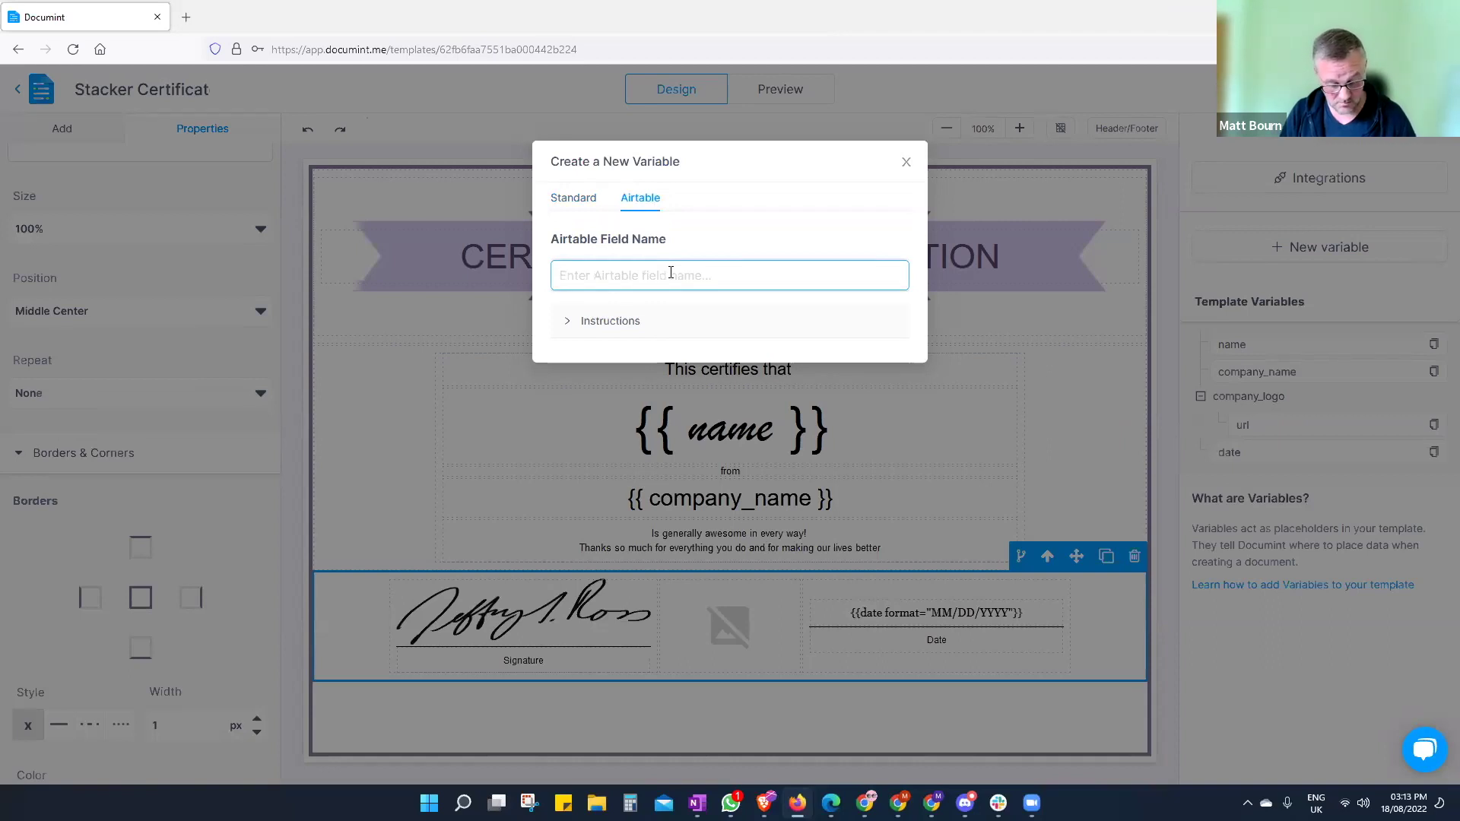
{"action": "type", "text": "address"}
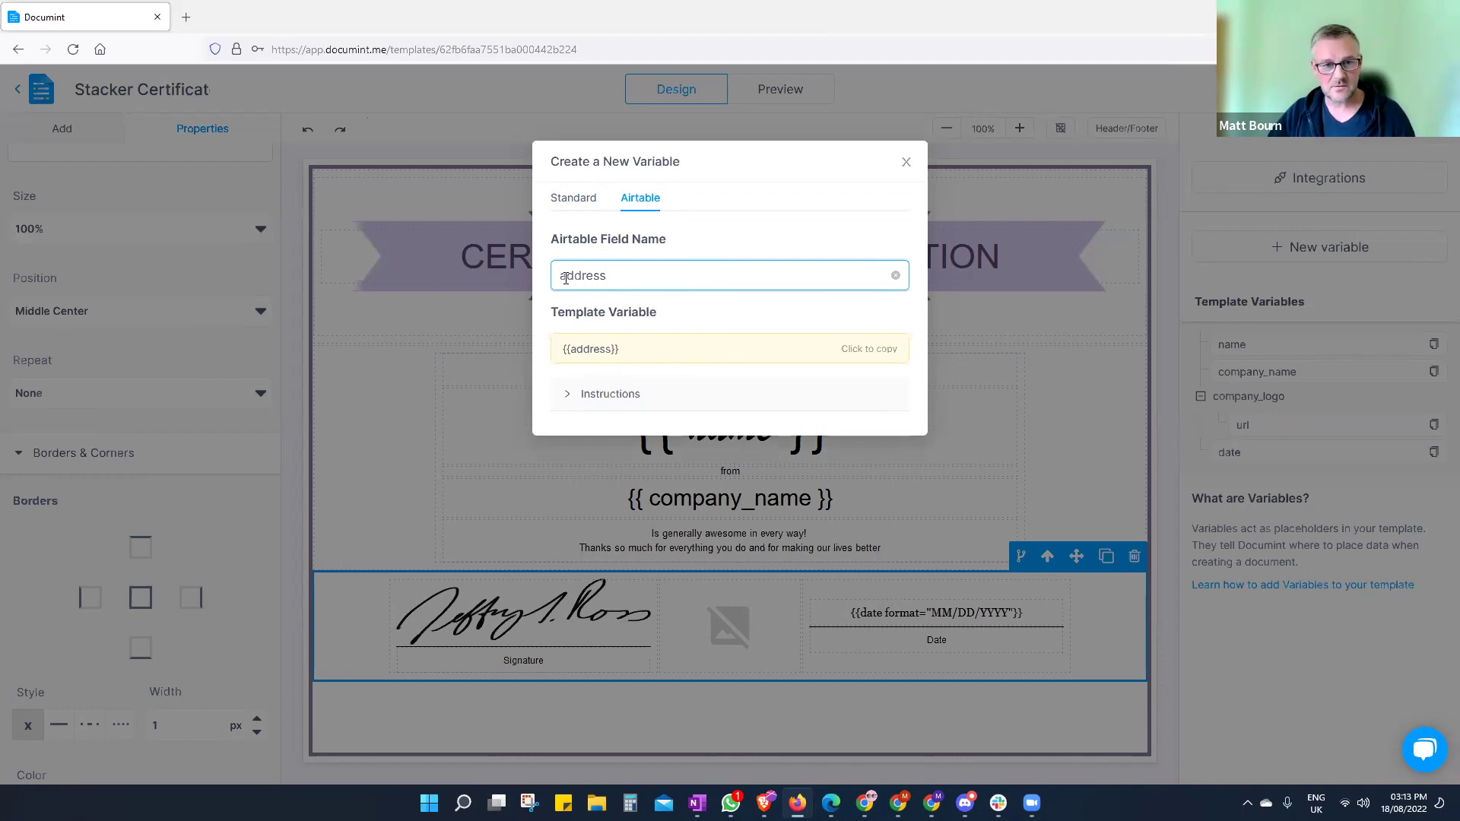
{"action": "key", "text": "BackSpace"}
{"action": "type", "text": "A"}
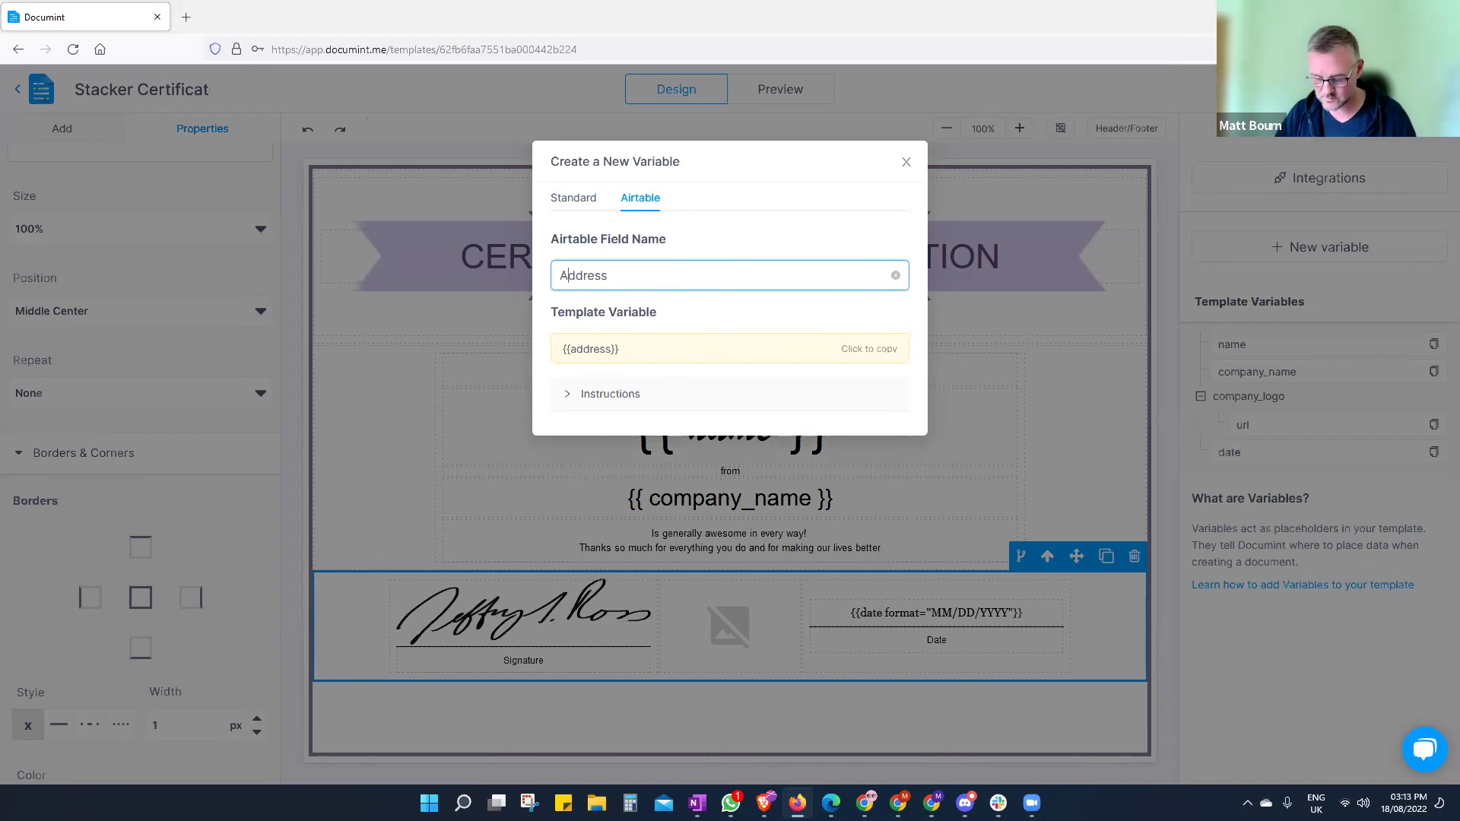
{"action": "type", "text": "1"}
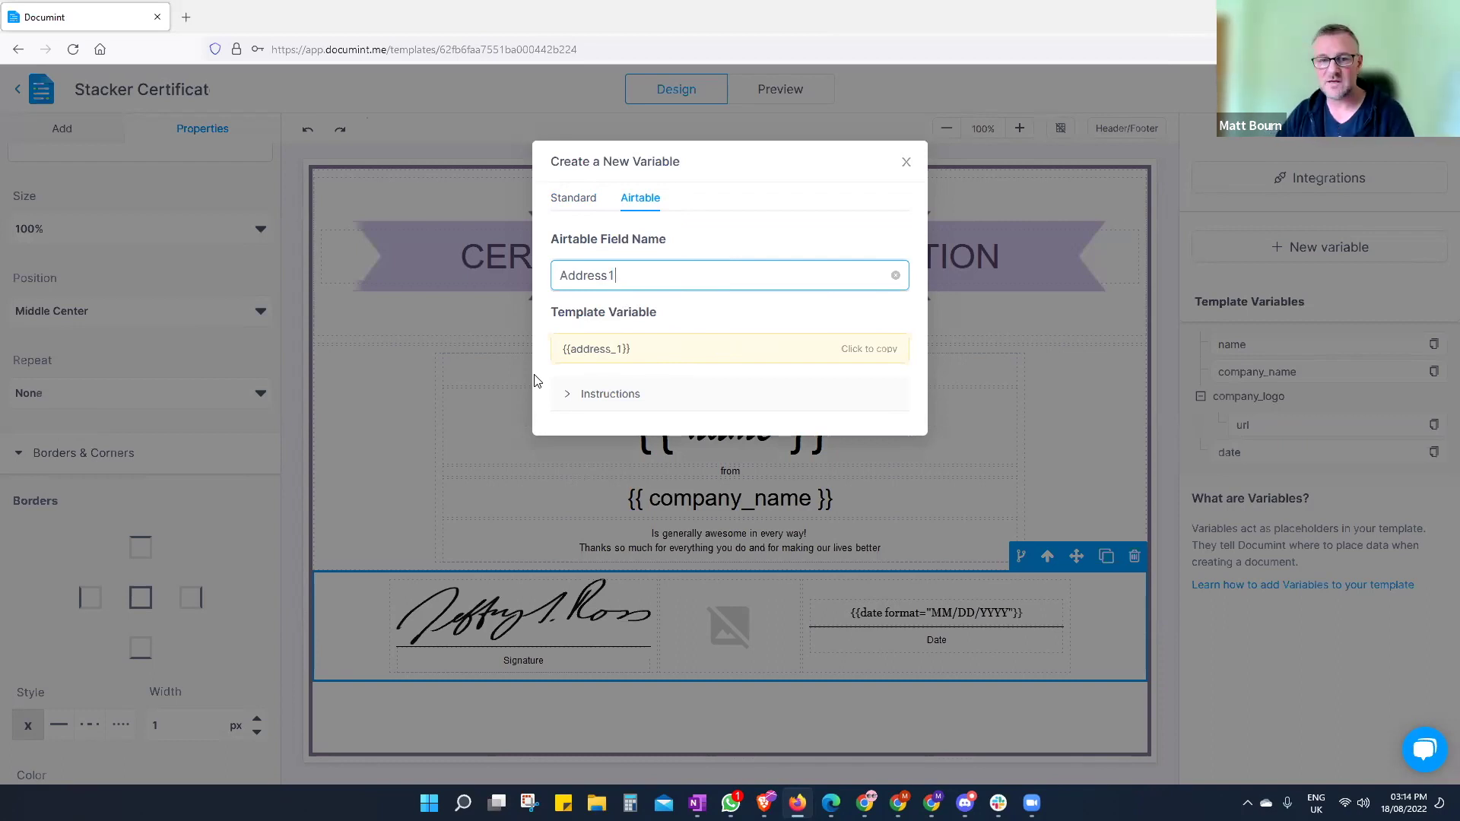
- Copy {{address_1}} and paste it over the certificate's {{ company_name }} placeholder
{"action": "left_click", "coordinate": [867, 349]}
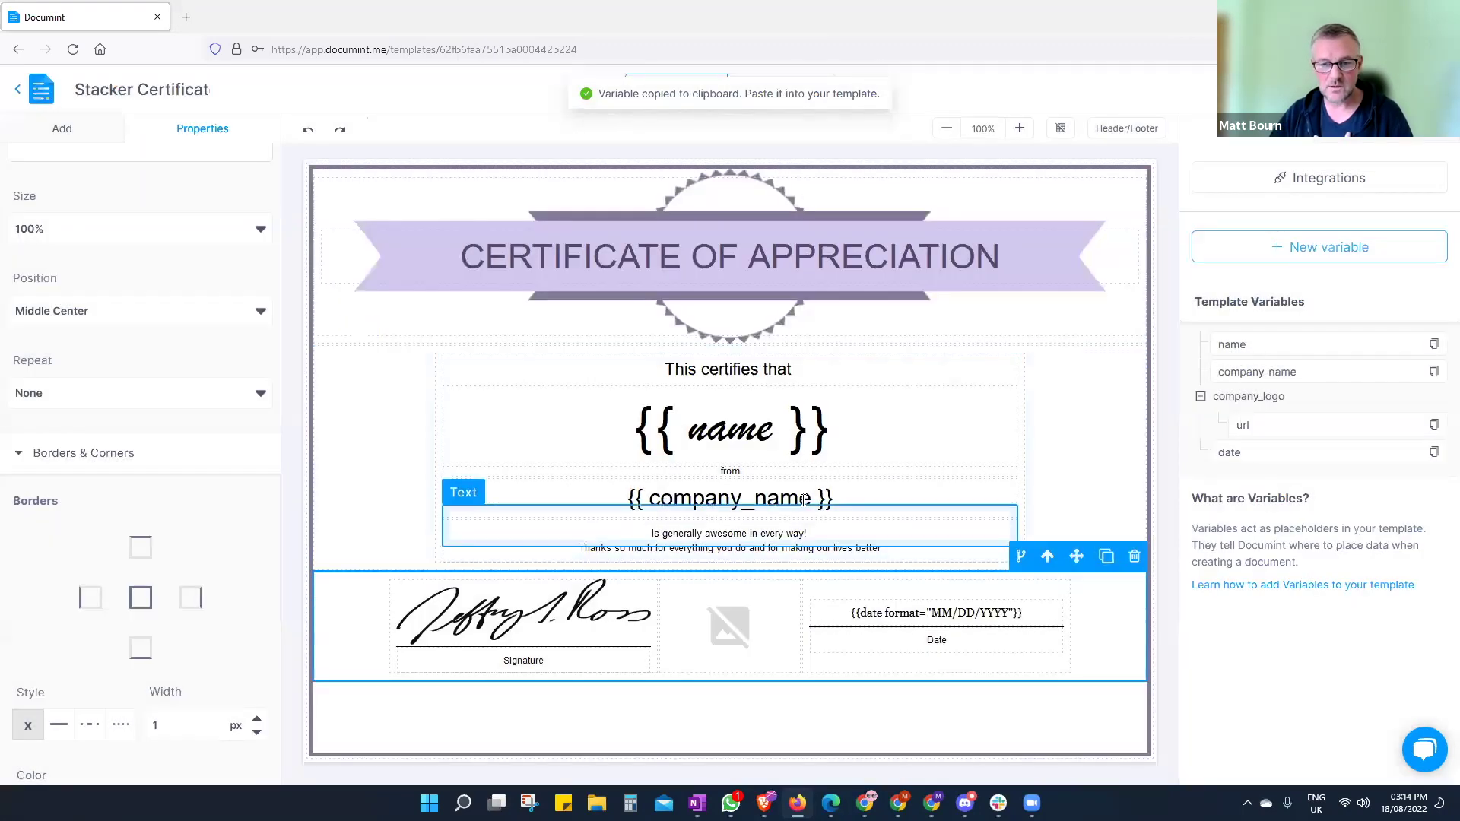
{"action": "double_click", "coordinate": [790, 499]}
{"action": "left_click_drag", "start_coordinate": [836, 498], "coordinate": [605, 503]}
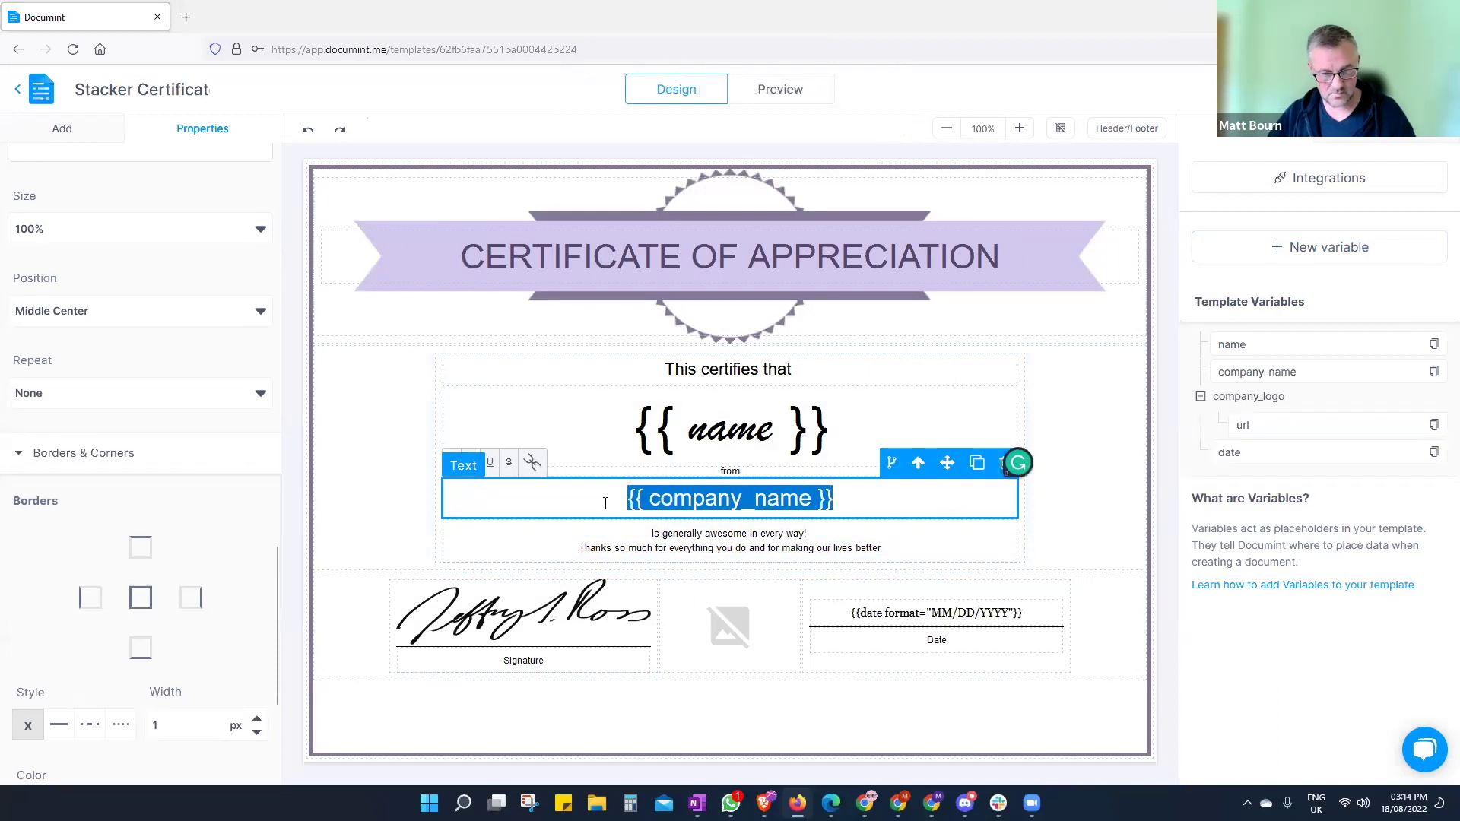
{"action": "key", "text": "ctrl+v"}
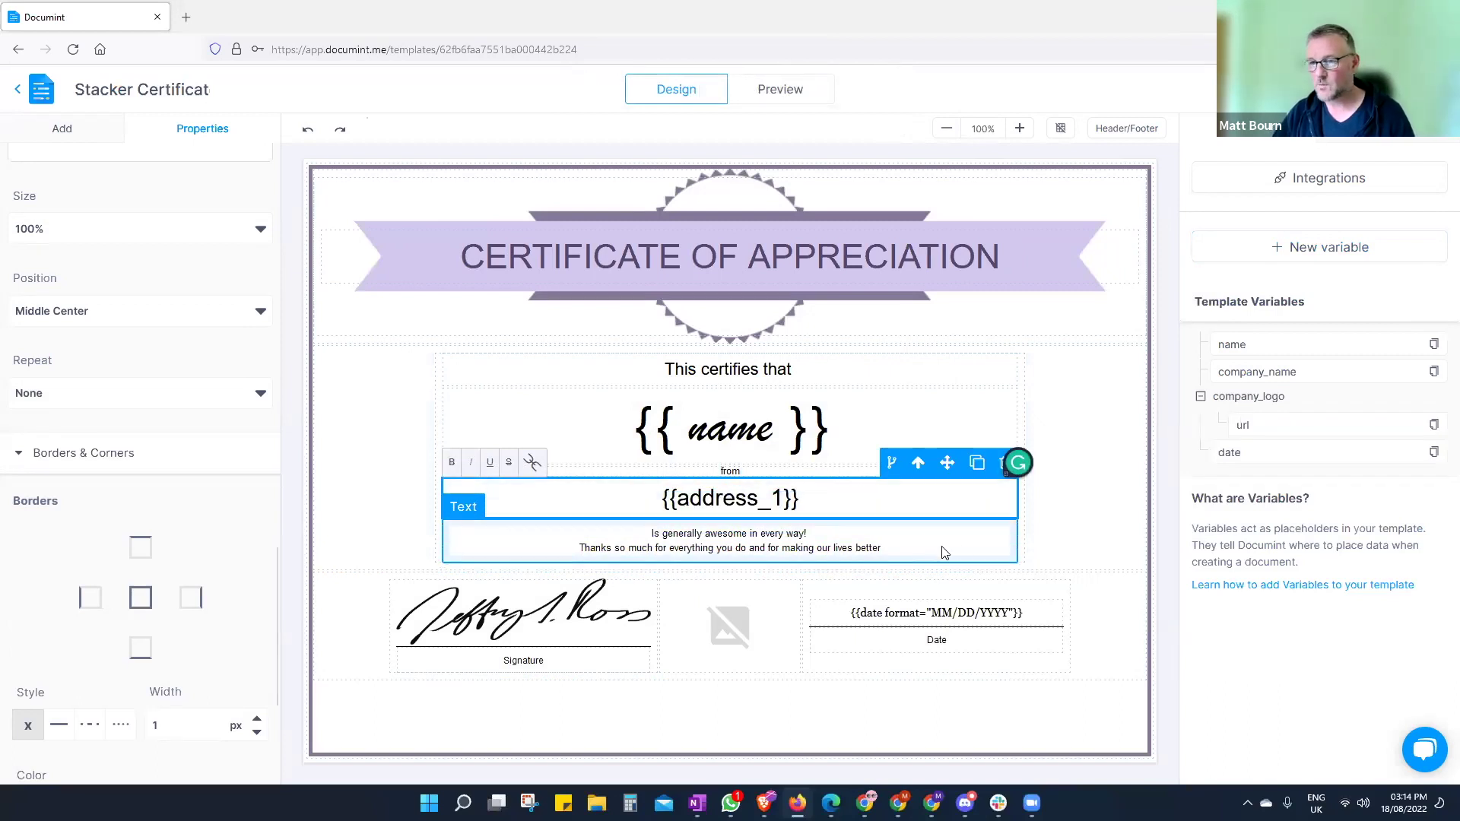
{"action": "left_click", "coordinate": [785, 724]}
{"action": "left_click", "coordinate": [786, 724]}
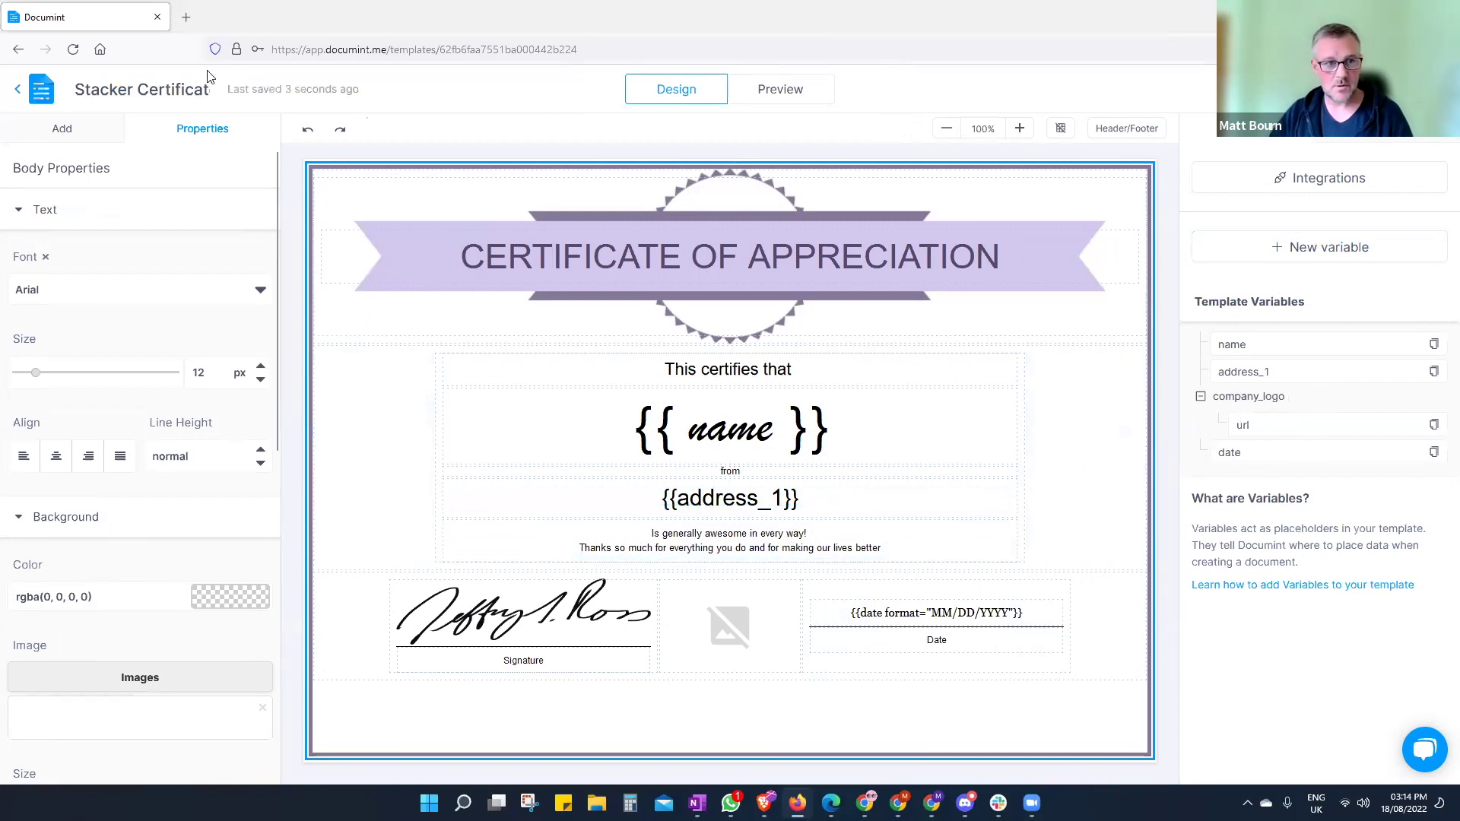
- Undo the swap twice so the 'from' line reads {{ company_name }} again
{"action": "left_click", "coordinate": [308, 133]}
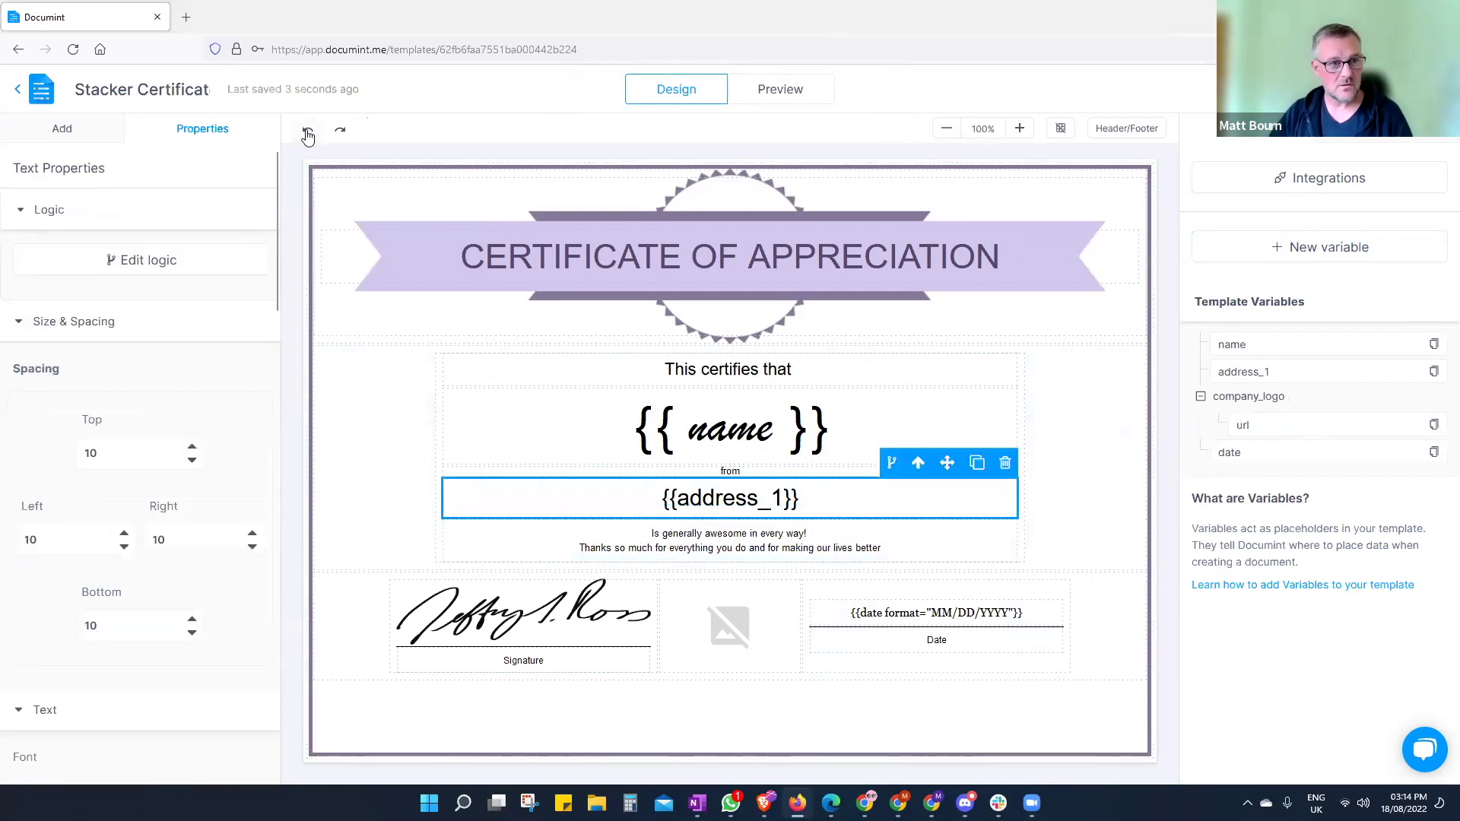
{"action": "left_click", "coordinate": [309, 134]}
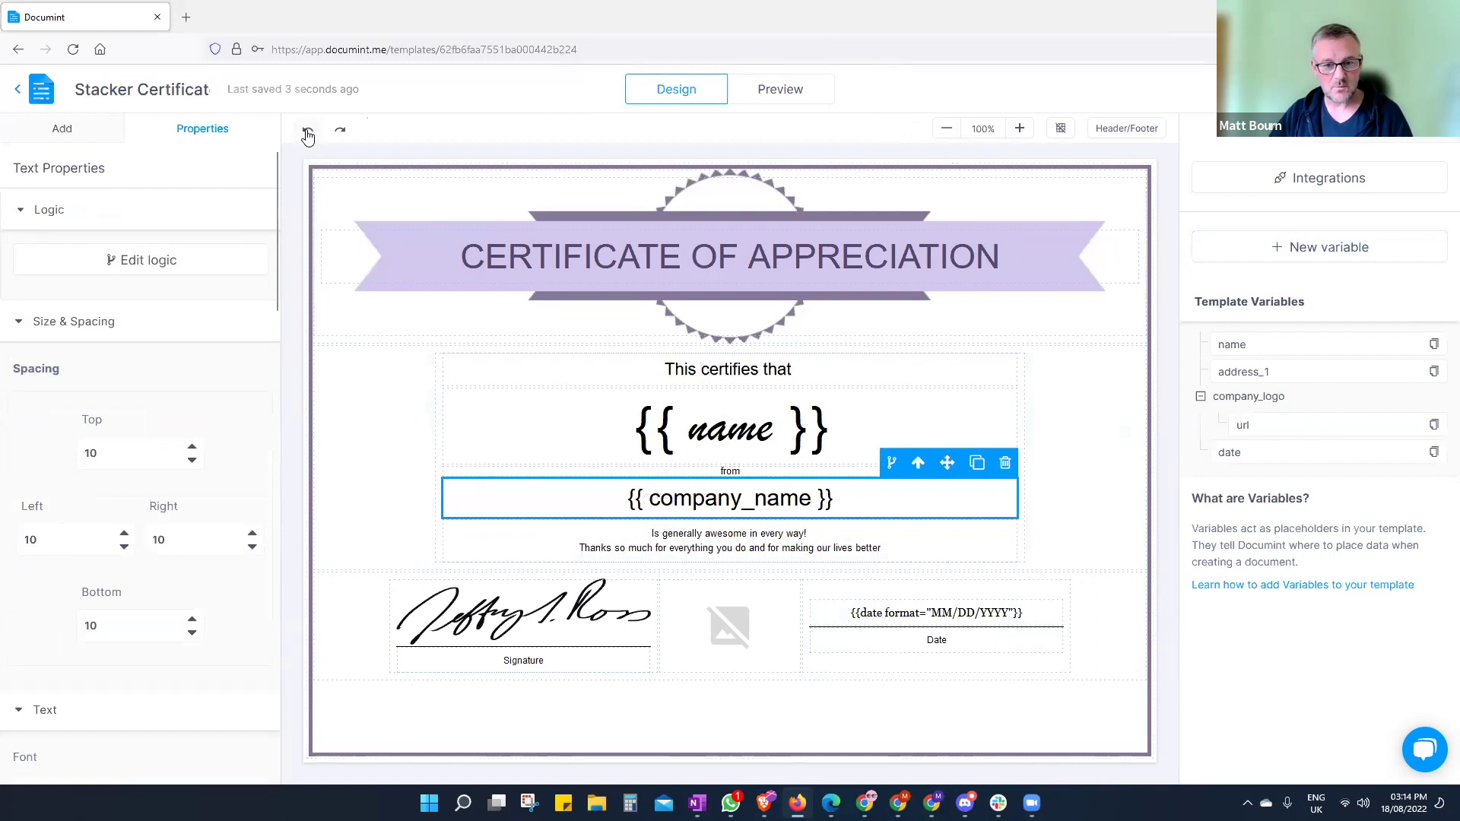
{"action": "left_click", "coordinate": [1026, 708]}
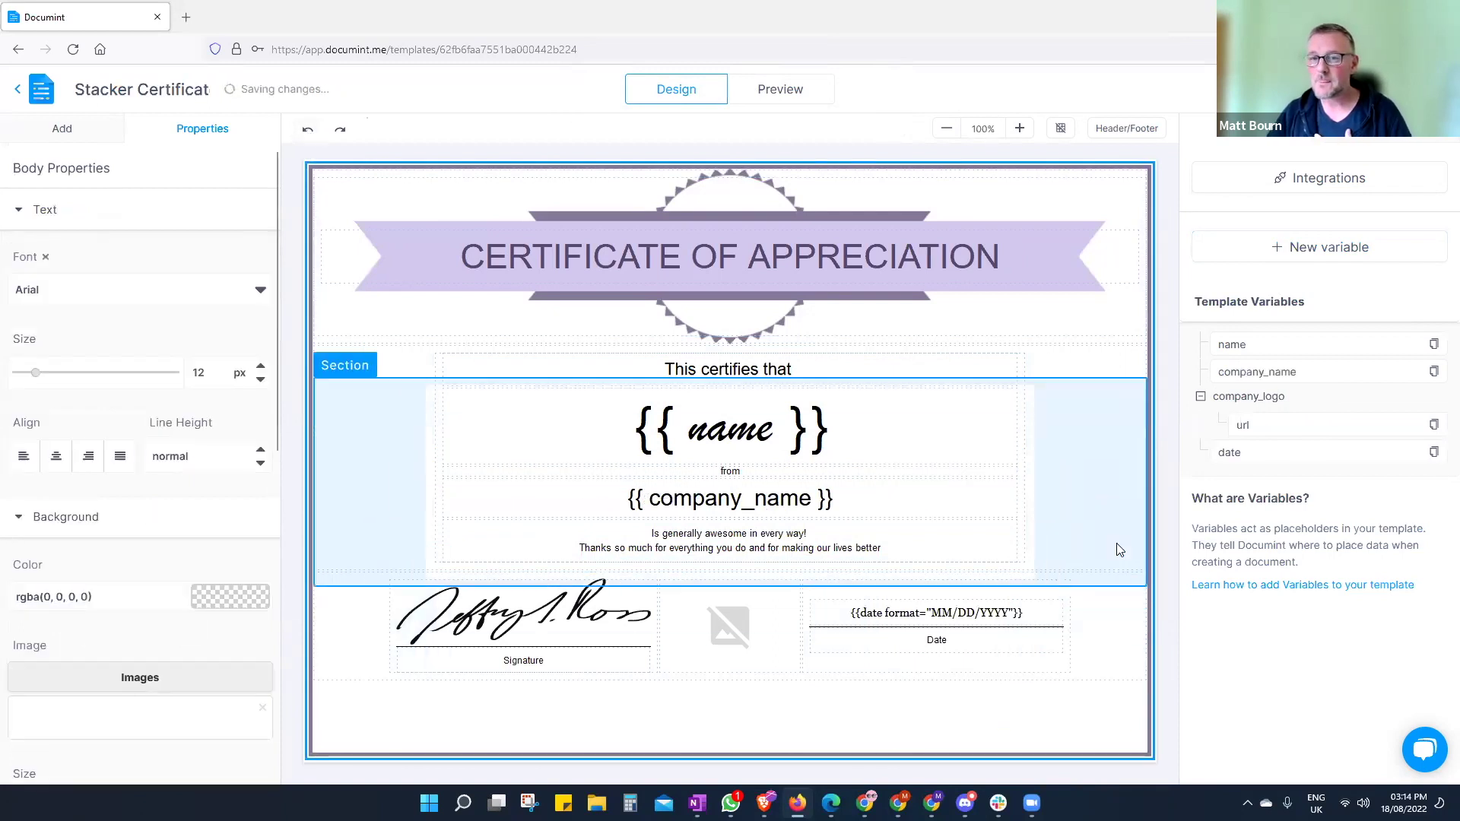
{"action": "left_click", "coordinate": [1323, 183]}
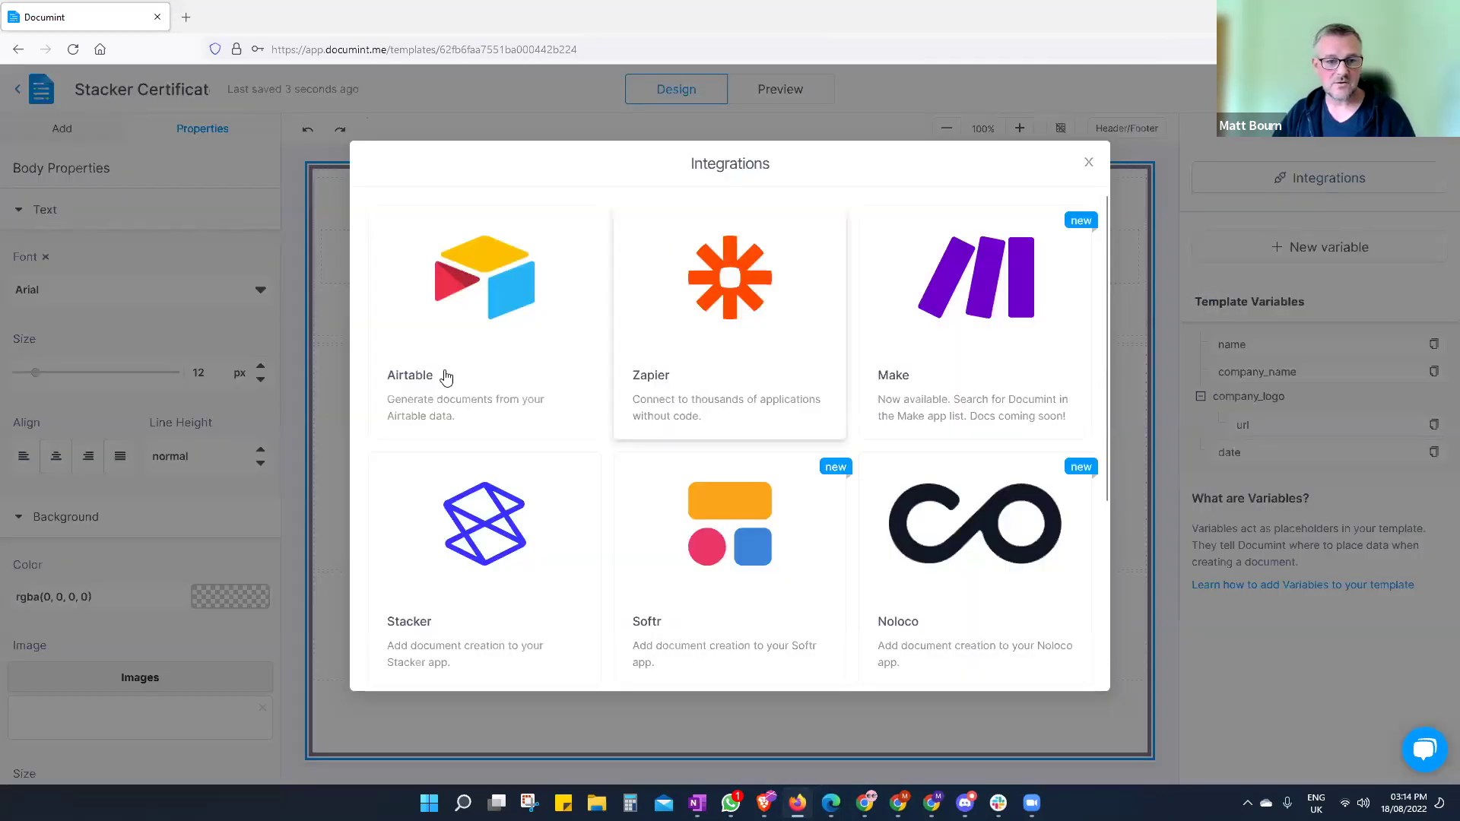
{"action": "left_click", "coordinate": [441, 373]}
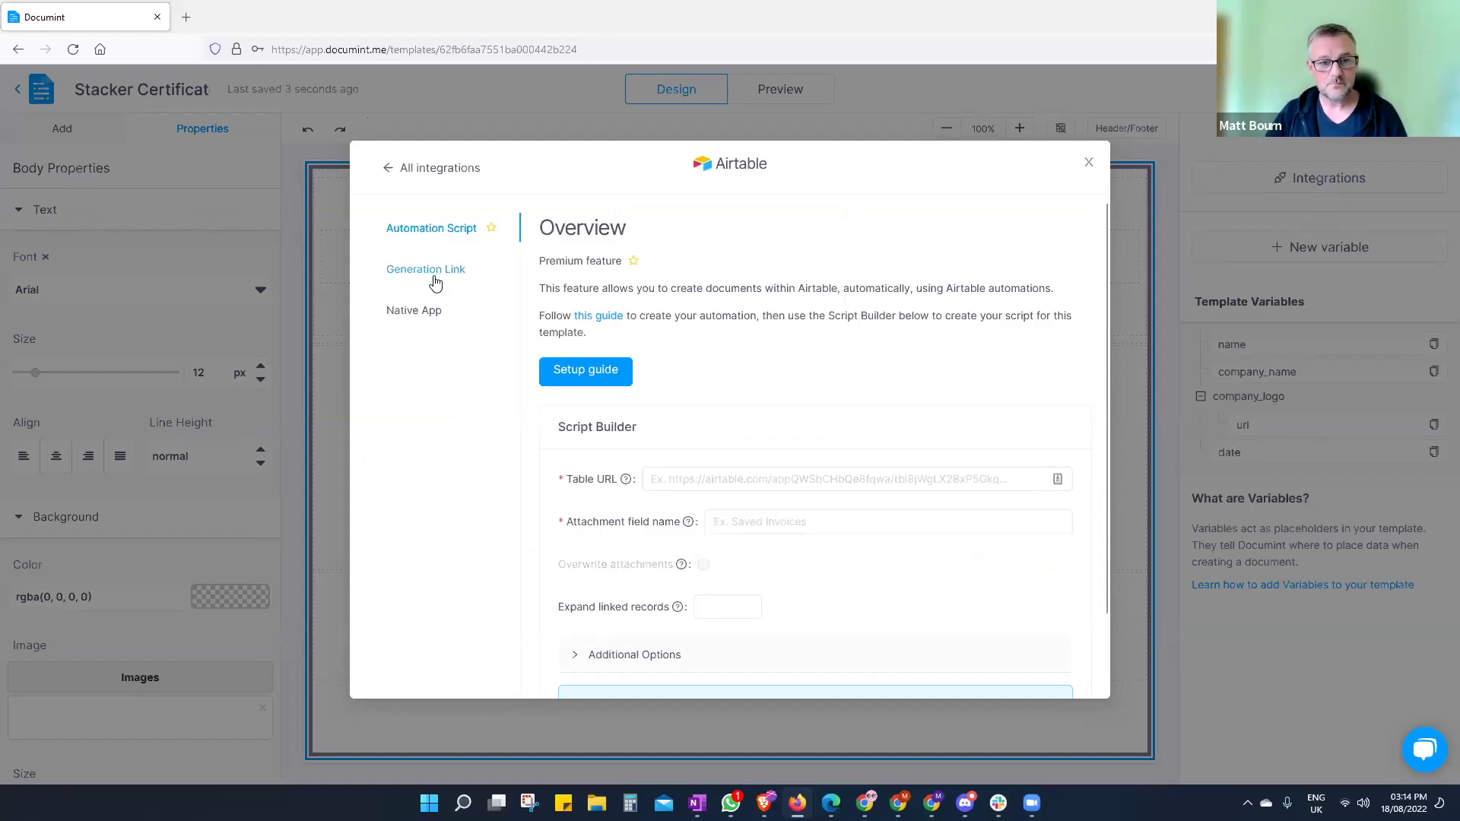
{"action": "left_click", "coordinate": [430, 272]}
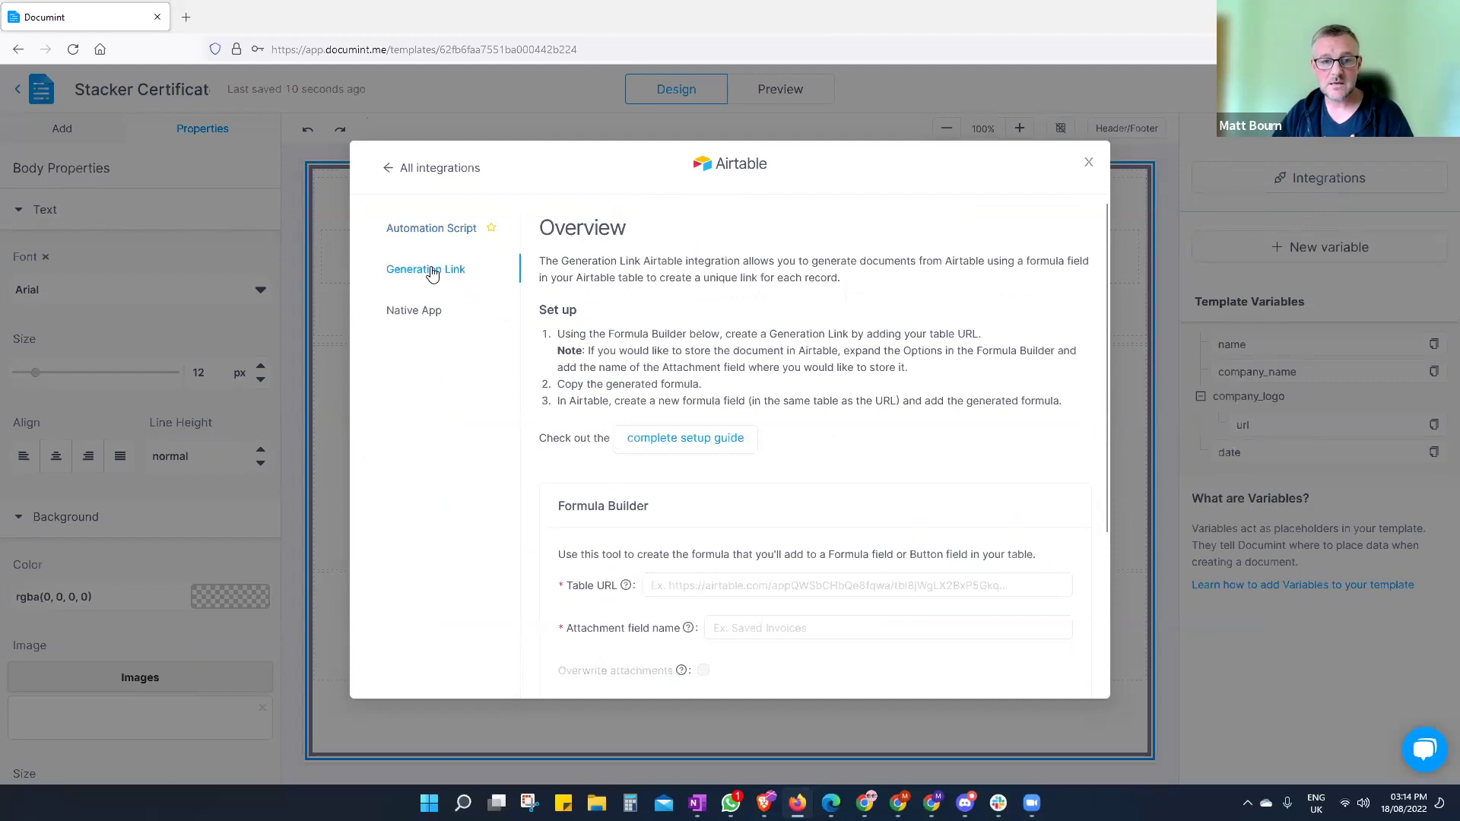
{"action": "scroll", "coordinate": [803, 479], "scroll_direction": "down", "scroll_amount": 2}
{"action": "scroll", "coordinate": [803, 484], "scroll_direction": "down", "scroll_amount": 1}
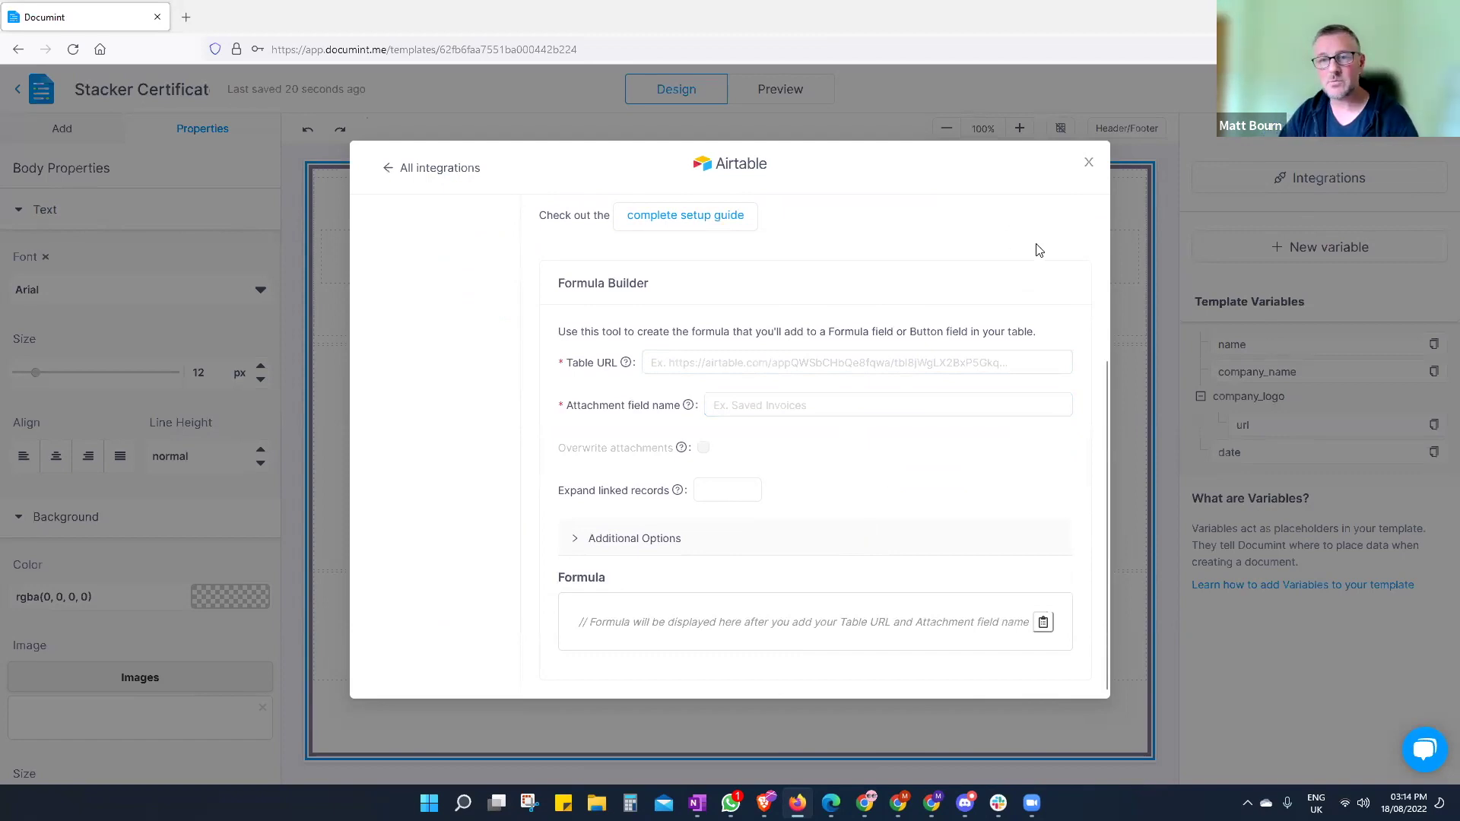
{"action": "left_click", "coordinate": [1090, 165]}
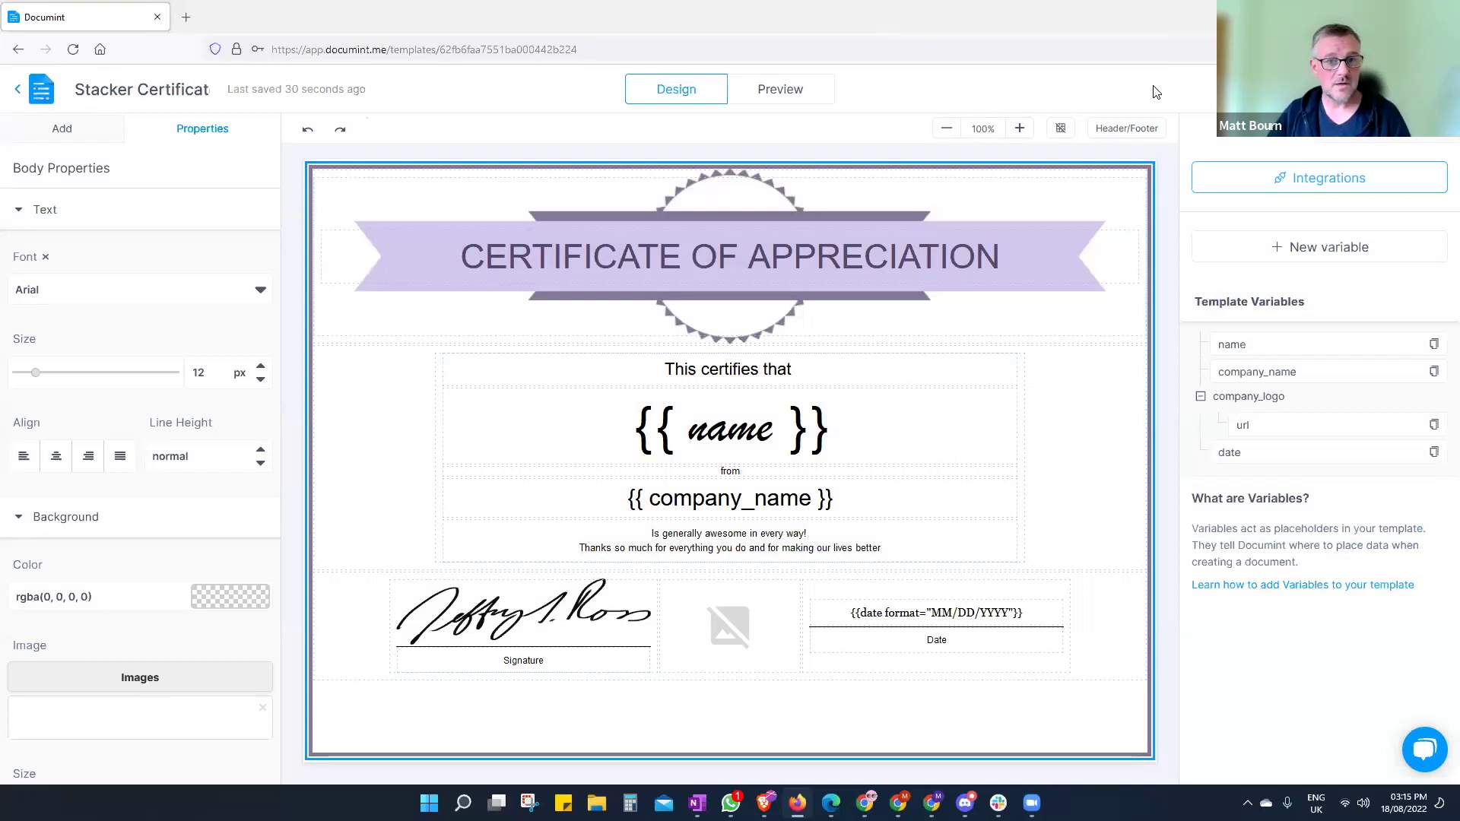
- Open the Stacker Invoice template and select its repeating invoice_line_items section
{"action": "left_click", "coordinate": [18, 92]}
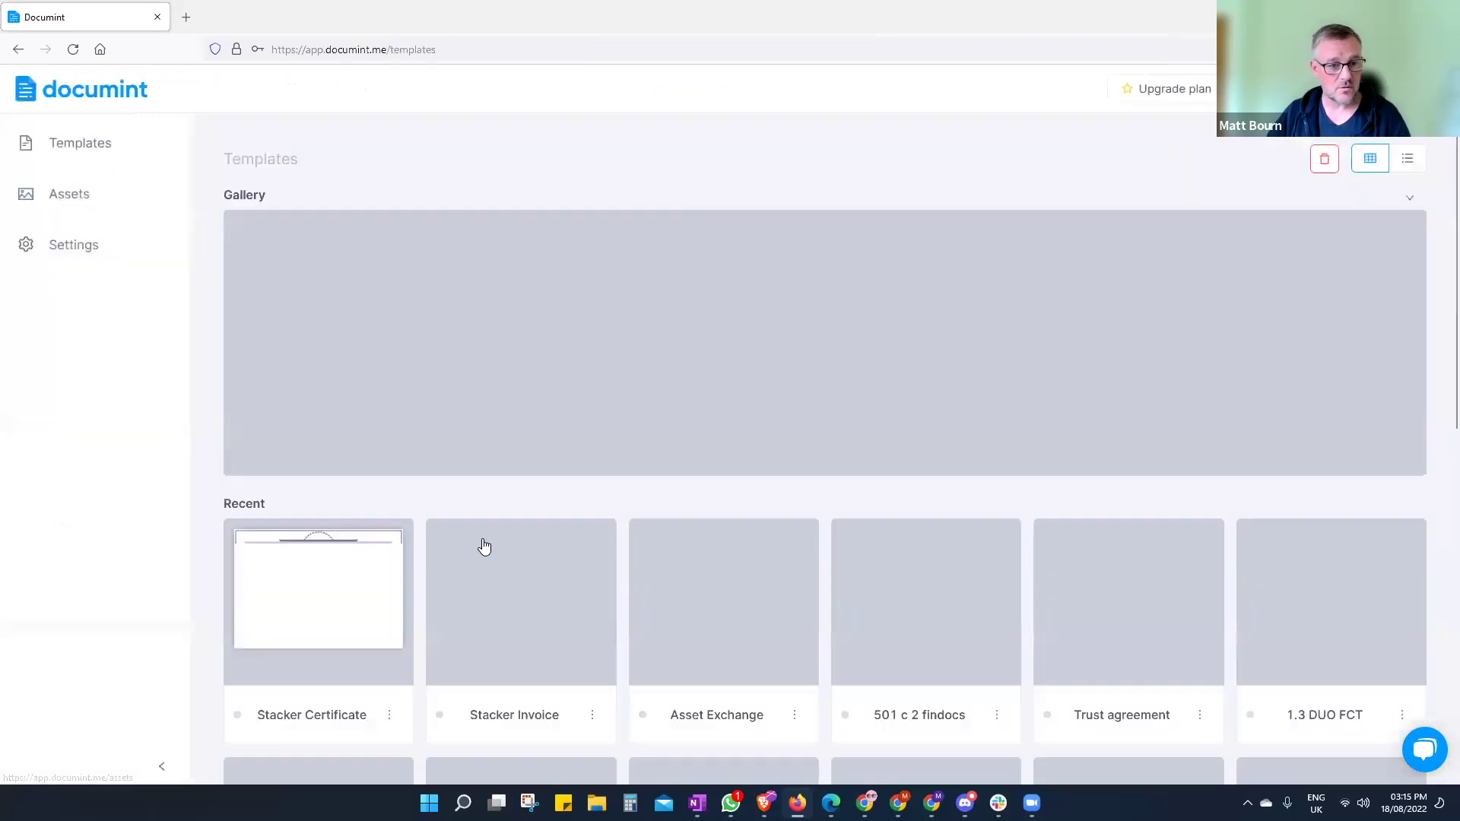
{"action": "left_click", "coordinate": [532, 601]}
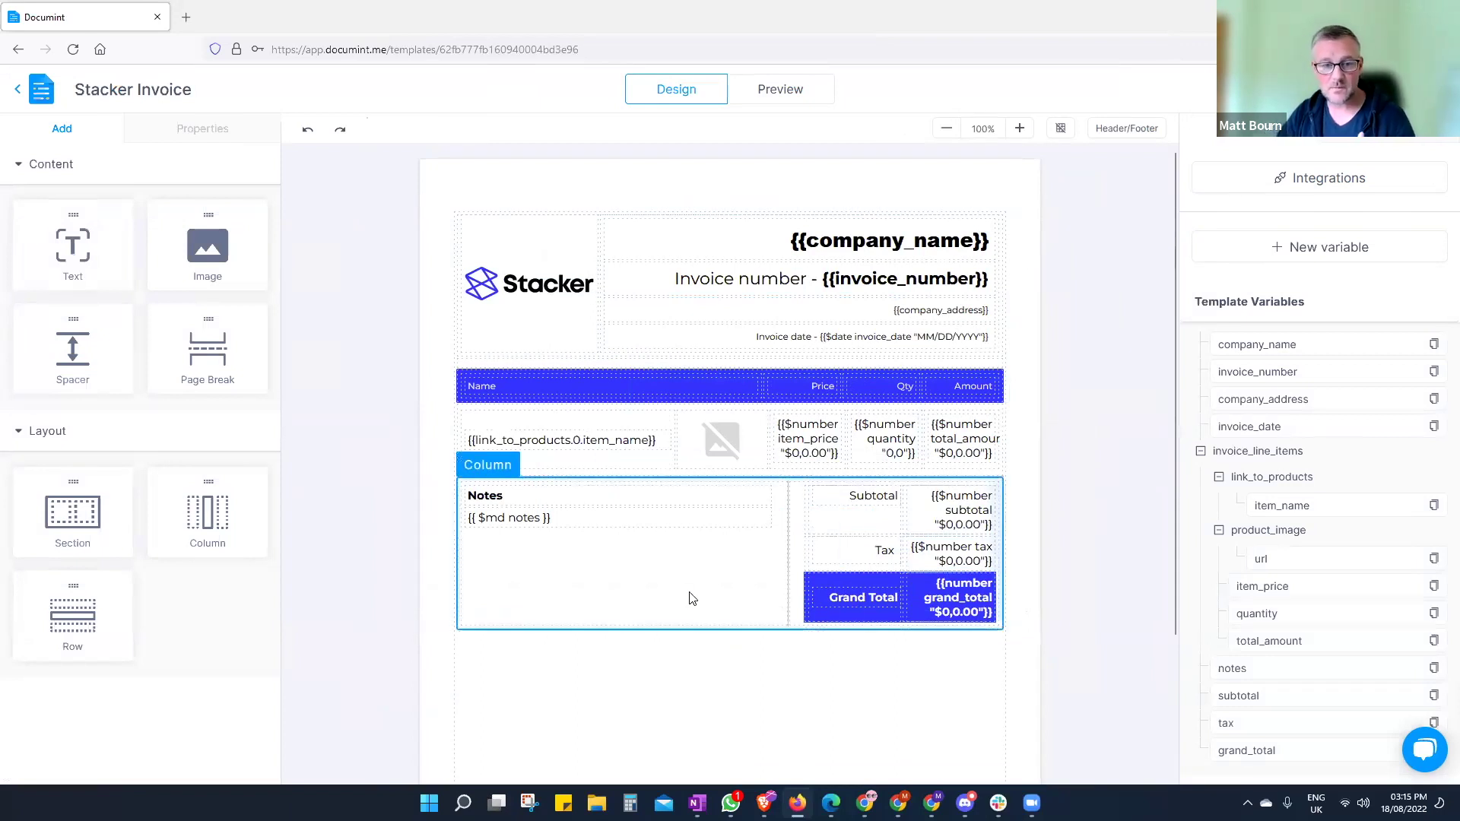
{"action": "left_click", "coordinate": [683, 478]}
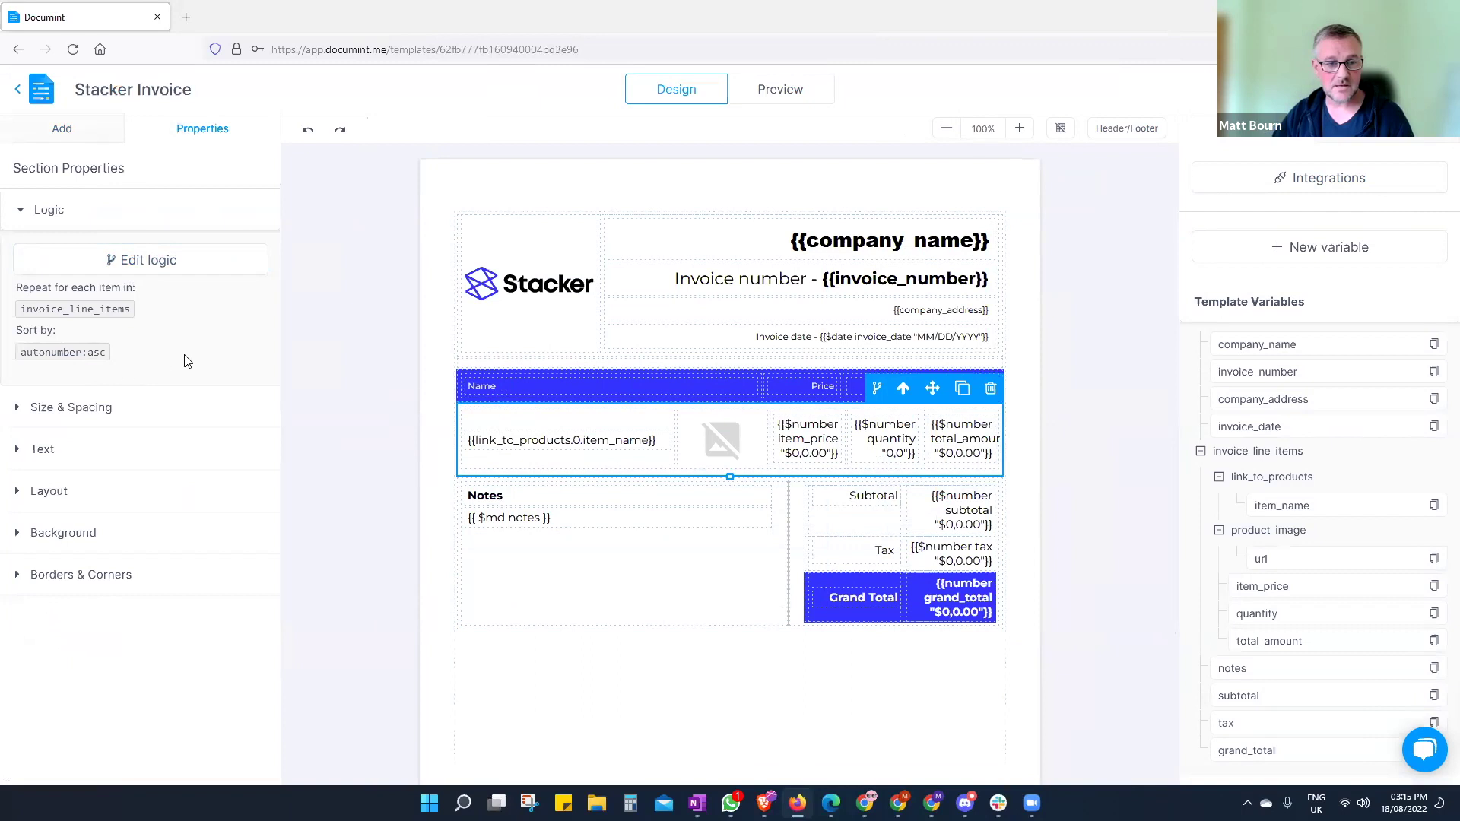
{"action": "left_click", "coordinate": [141, 262]}
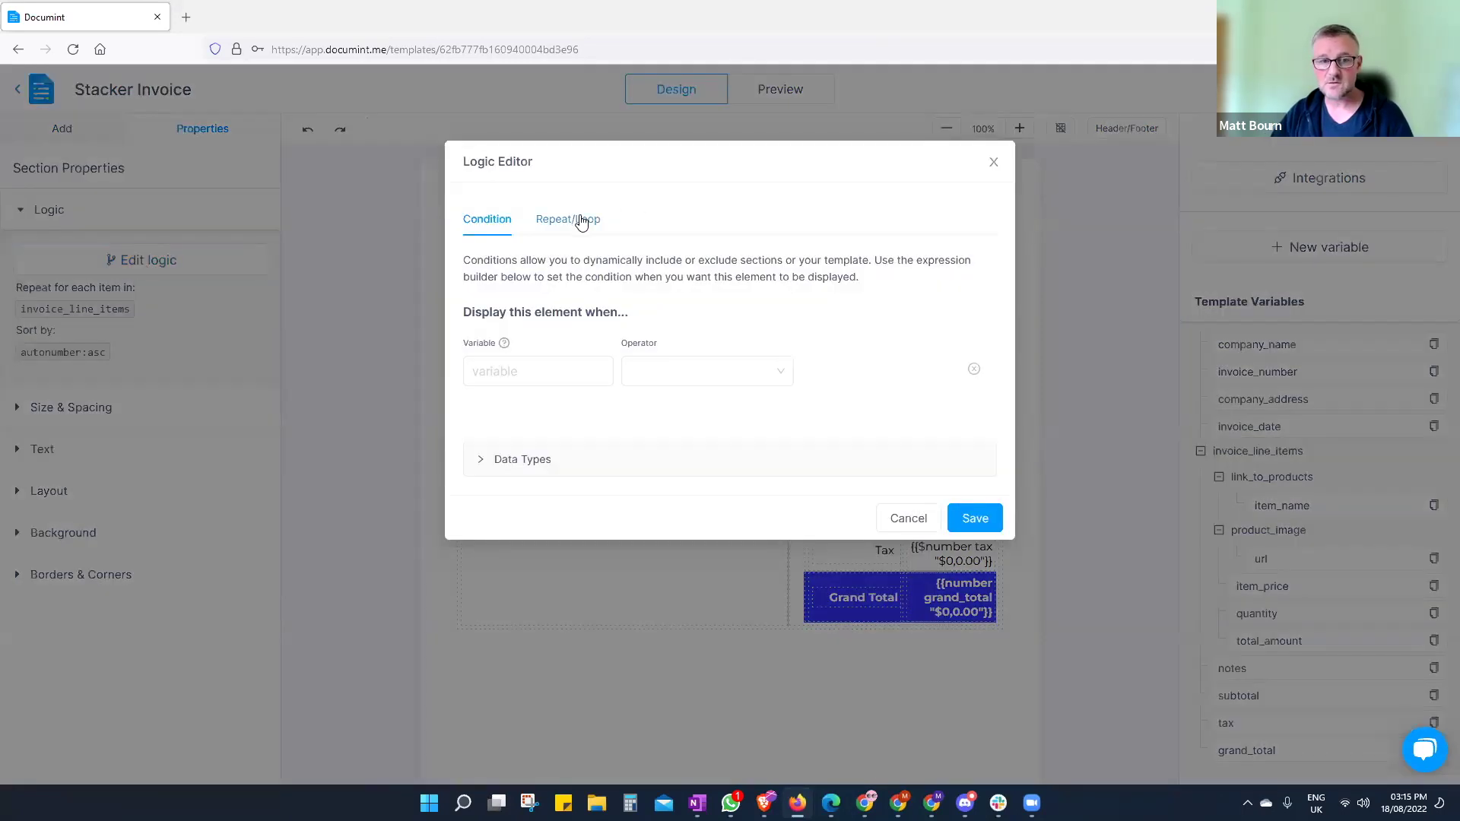
{"action": "left_click", "coordinate": [581, 221]}
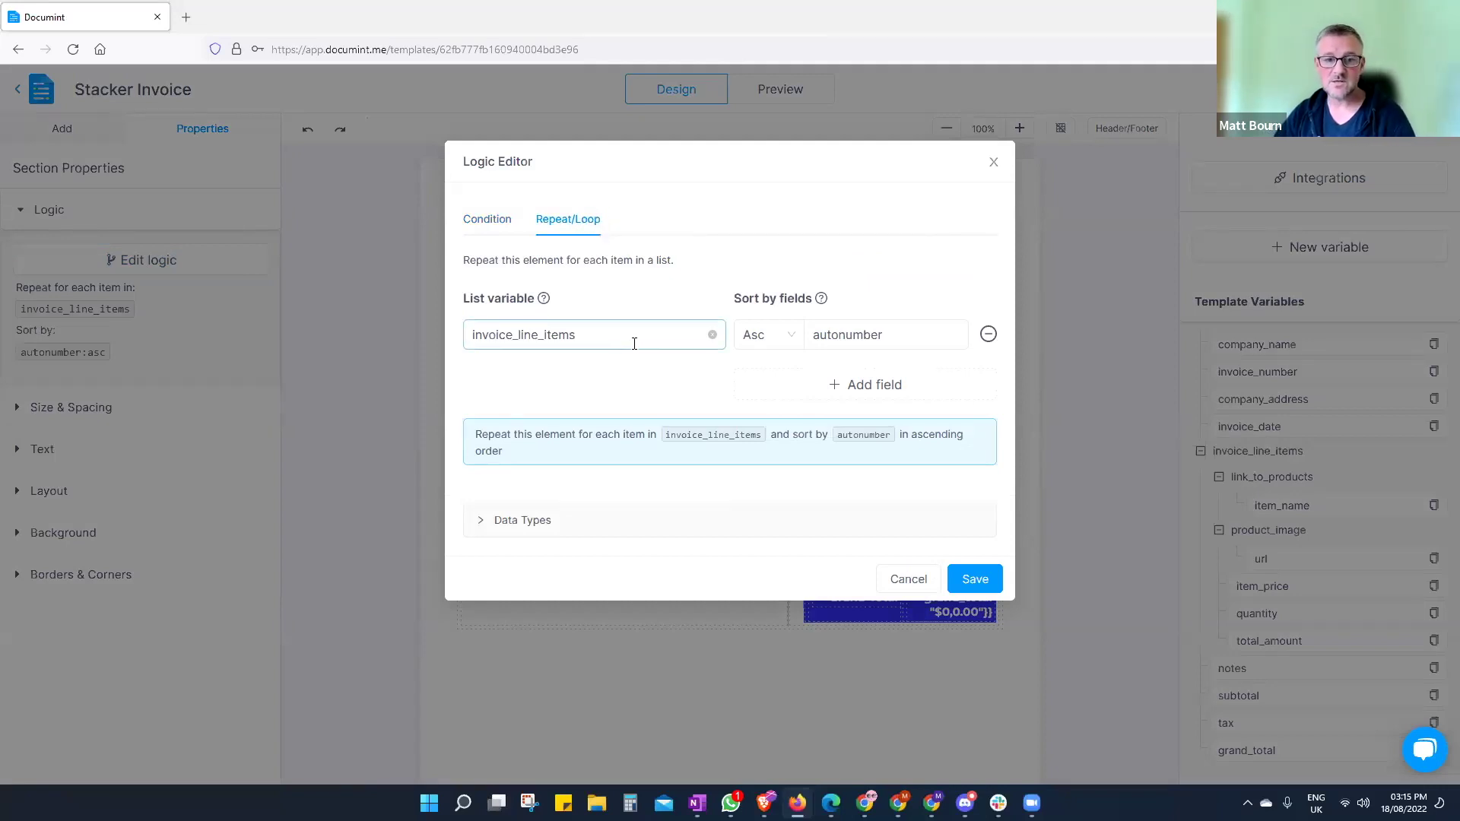
{"action": "left_click", "coordinate": [909, 580]}
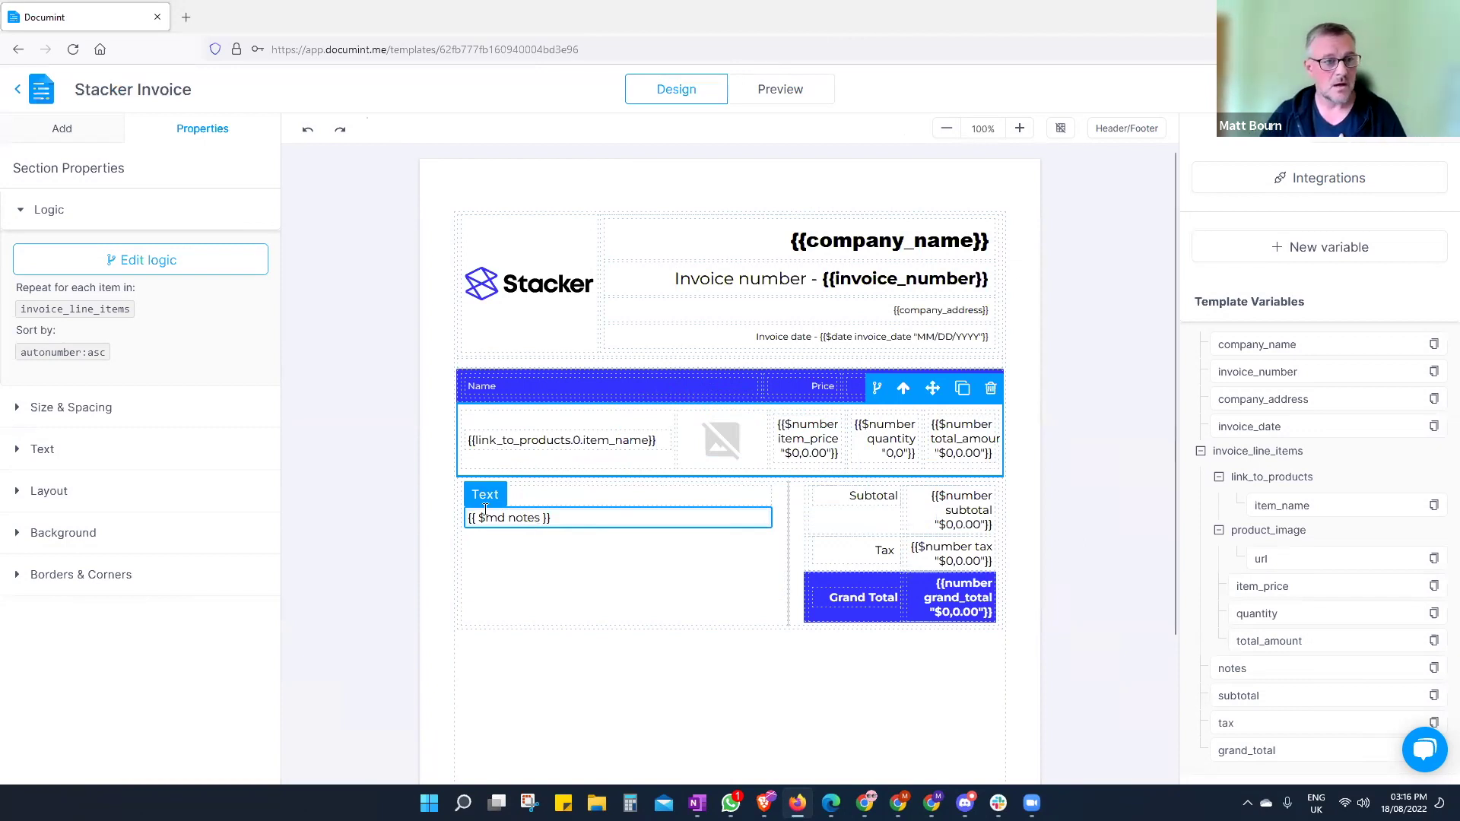
- Open the section's Logic Editor on the empty display Condition
{"action": "left_click", "coordinate": [135, 262]}
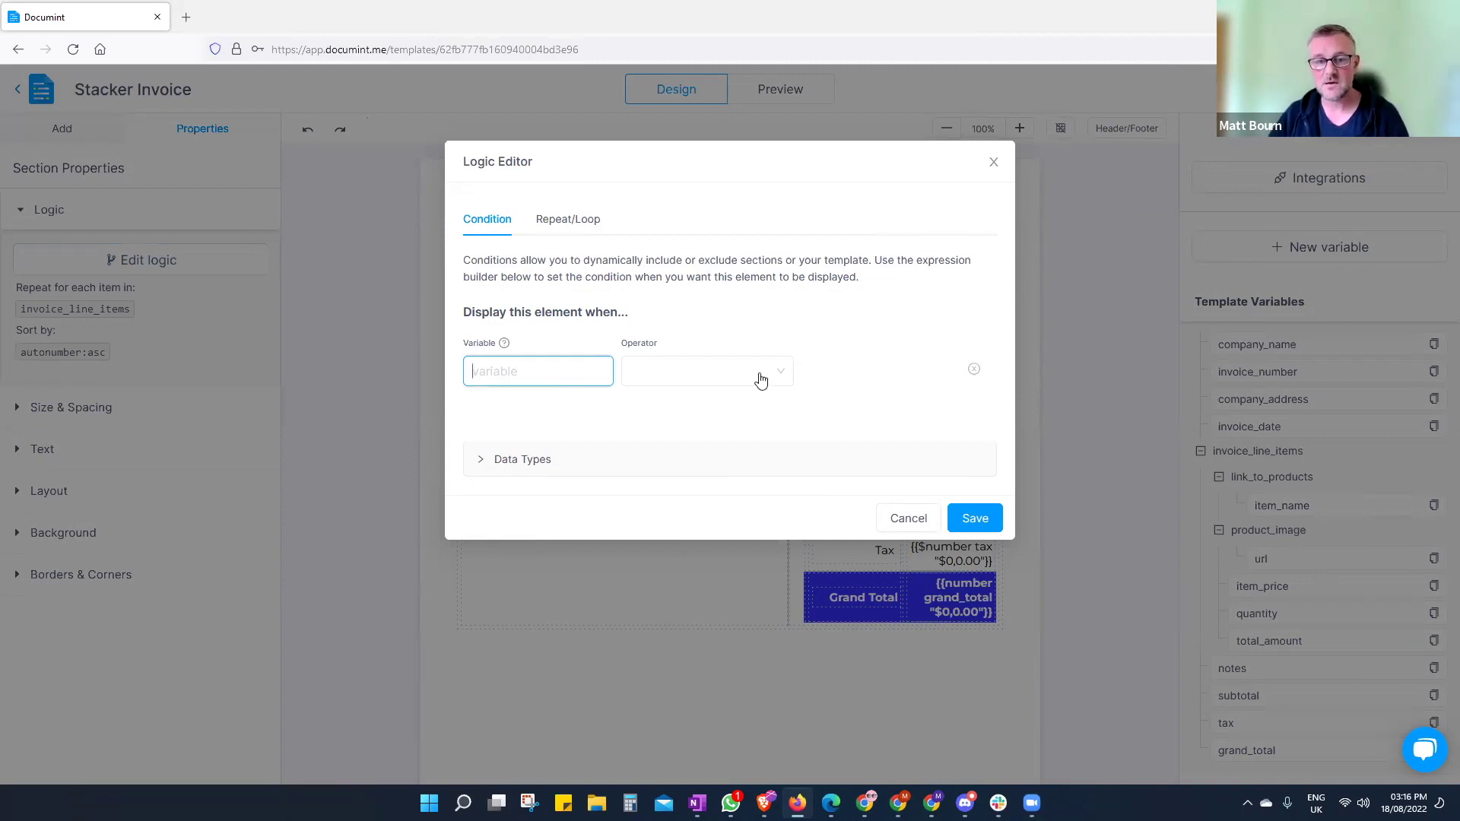
- Try 'file' as the condition variable, then clear the condition row and cancel without saving
{"action": "type", "text": "f"}
{"action": "key", "text": "BackSpace"}
{"action": "type", "text": "file"}
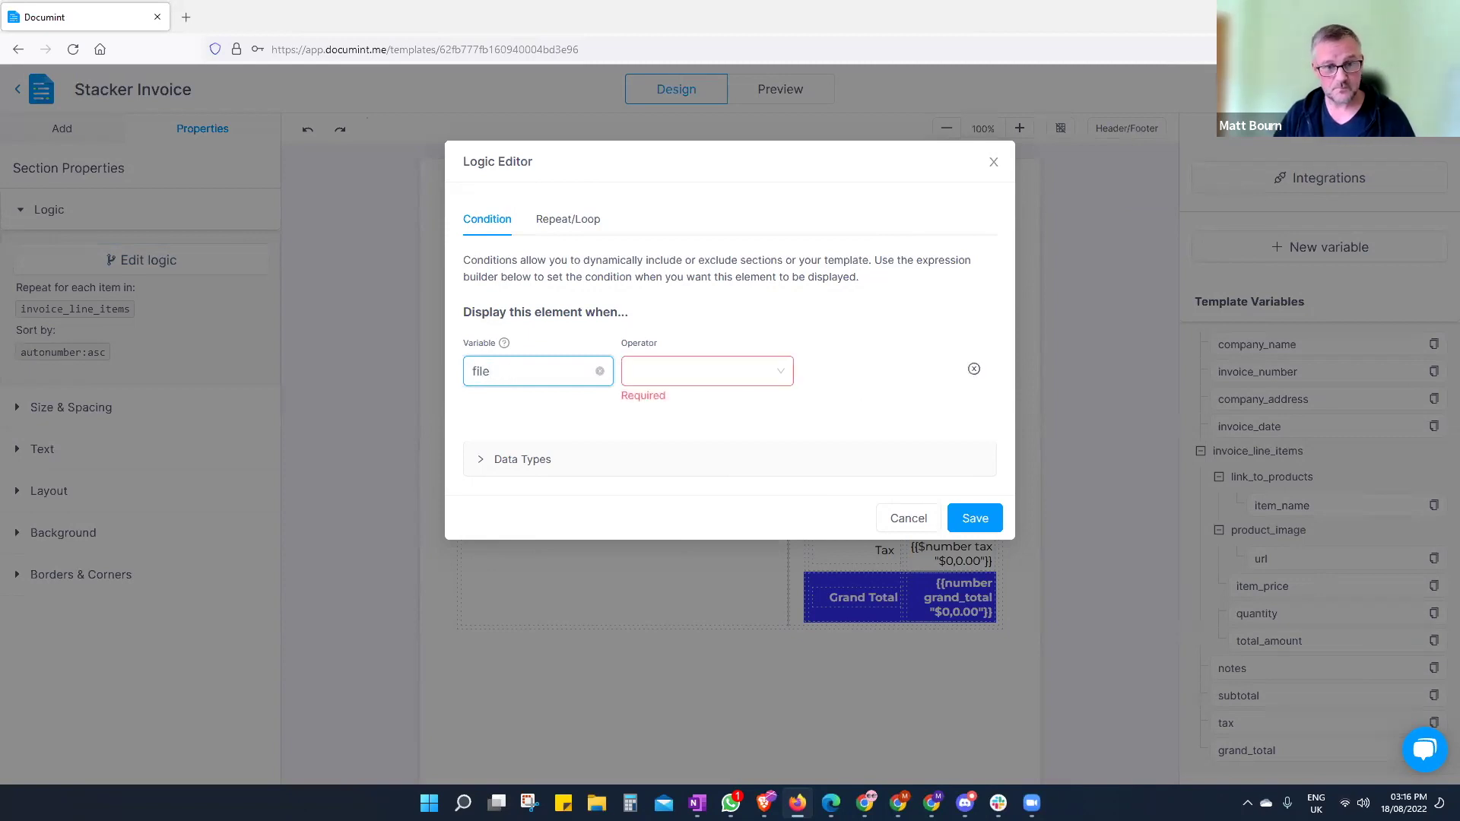
{"action": "left_click", "coordinate": [771, 374]}
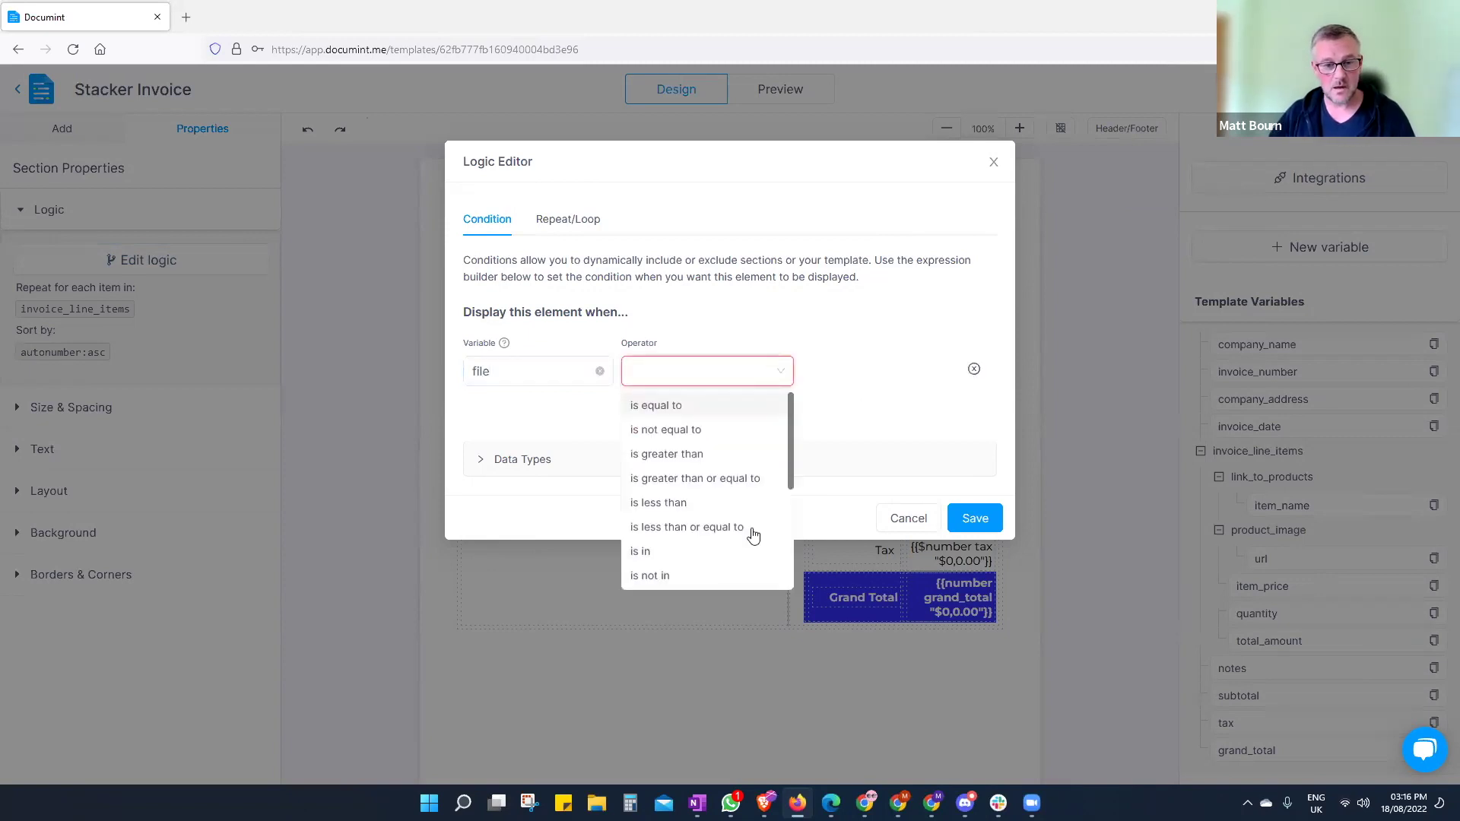
{"action": "scroll", "coordinate": [694, 576], "scroll_direction": "down", "scroll_amount": 3}
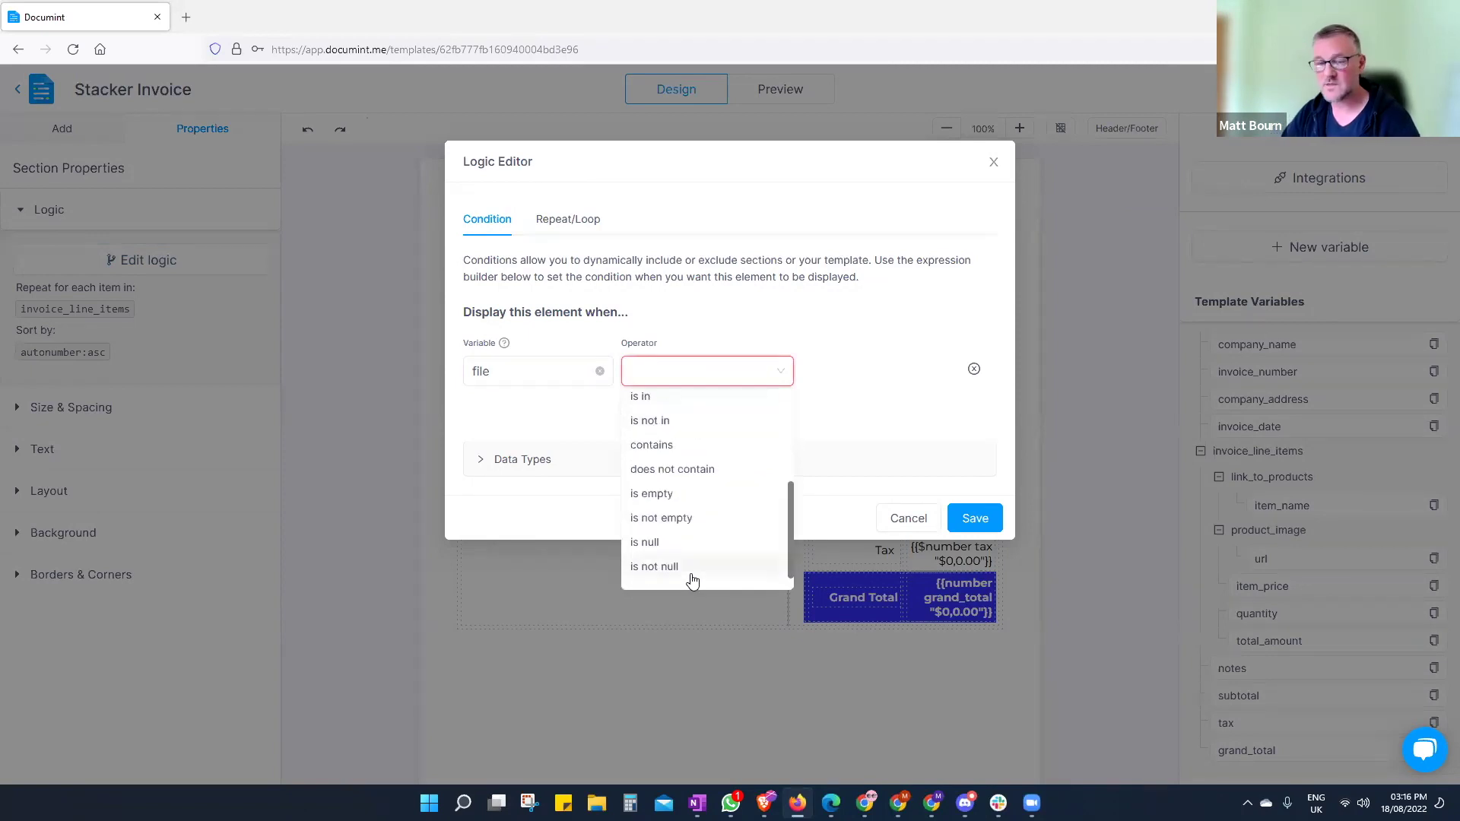
{"action": "scroll", "coordinate": [711, 536], "scroll_direction": "up", "scroll_amount": 3}
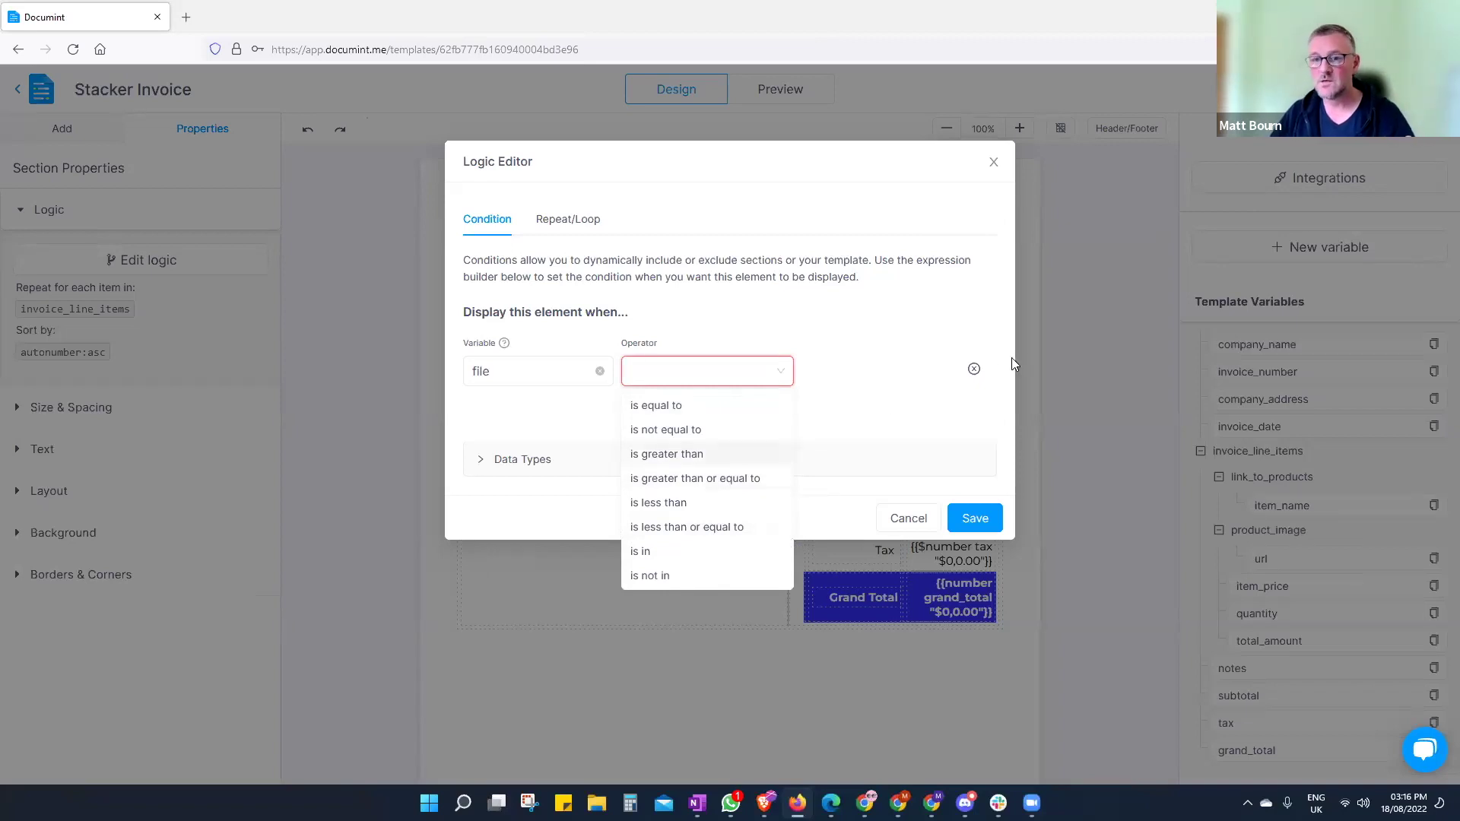
{"action": "left_click", "coordinate": [974, 369]}
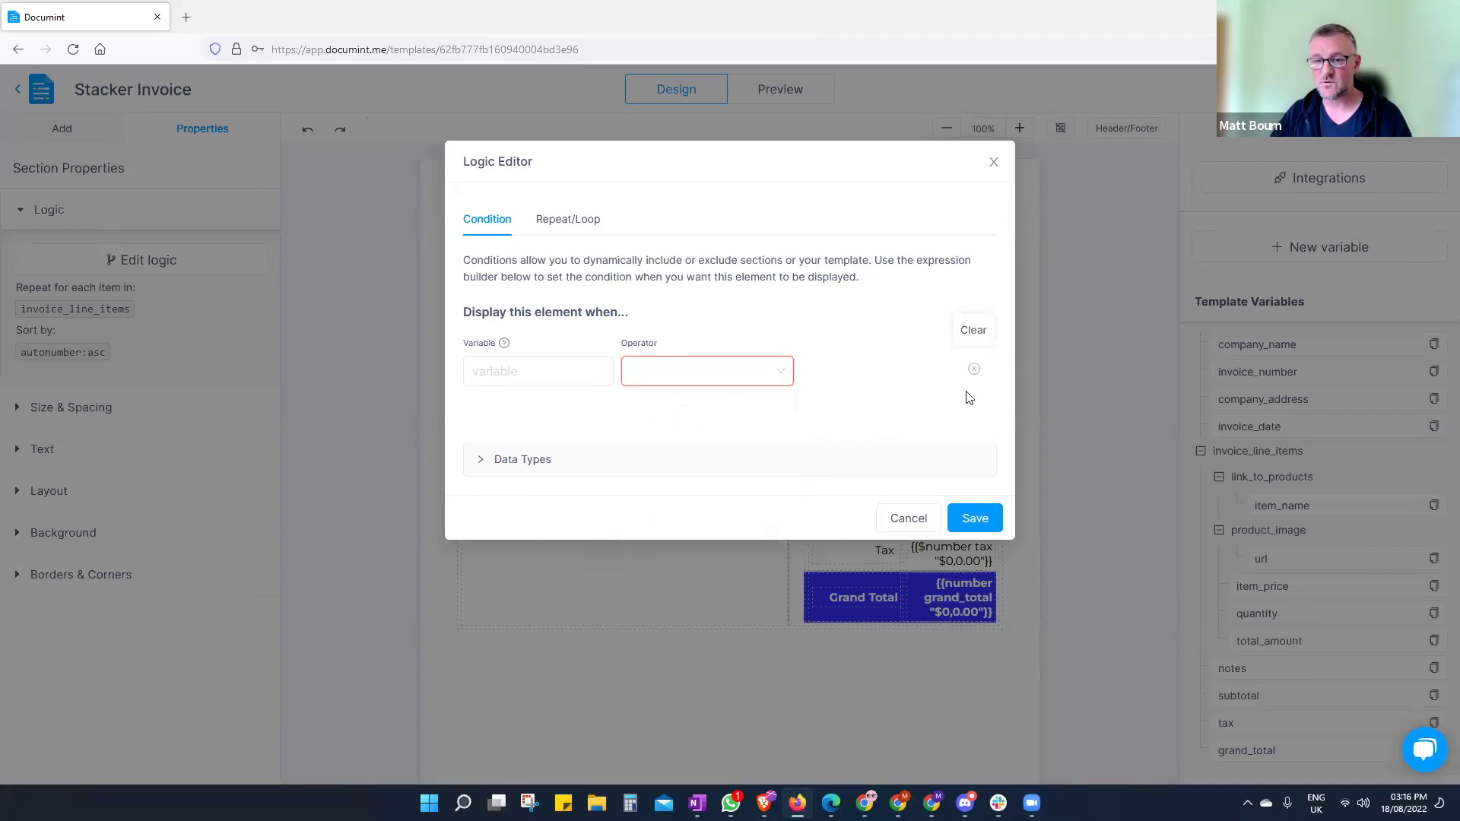
{"action": "left_click", "coordinate": [909, 519]}
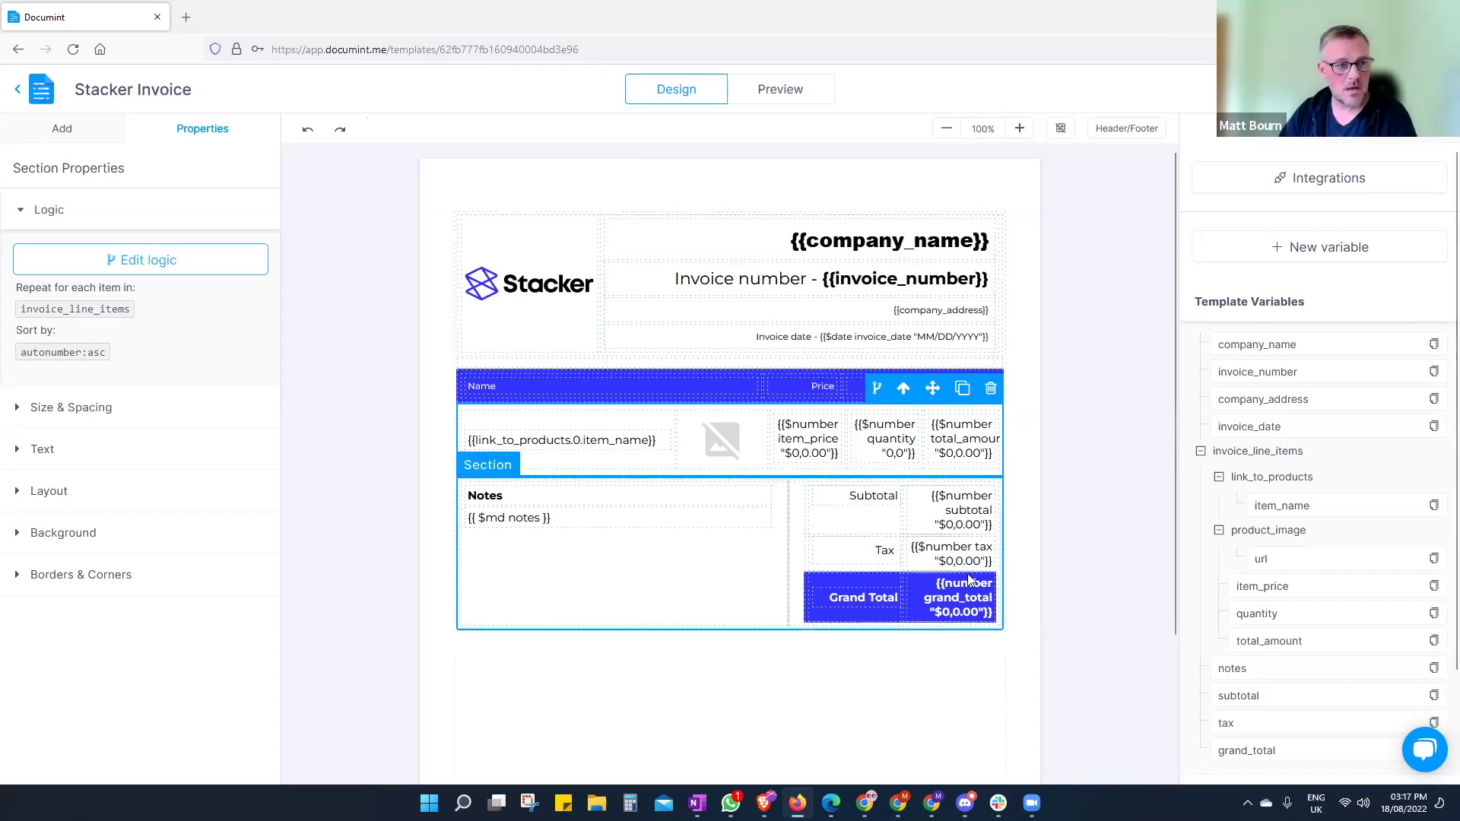
- Select the {{link_to_products.0.item_name}} text element in the line-items row
{"action": "left_click", "coordinate": [604, 440]}
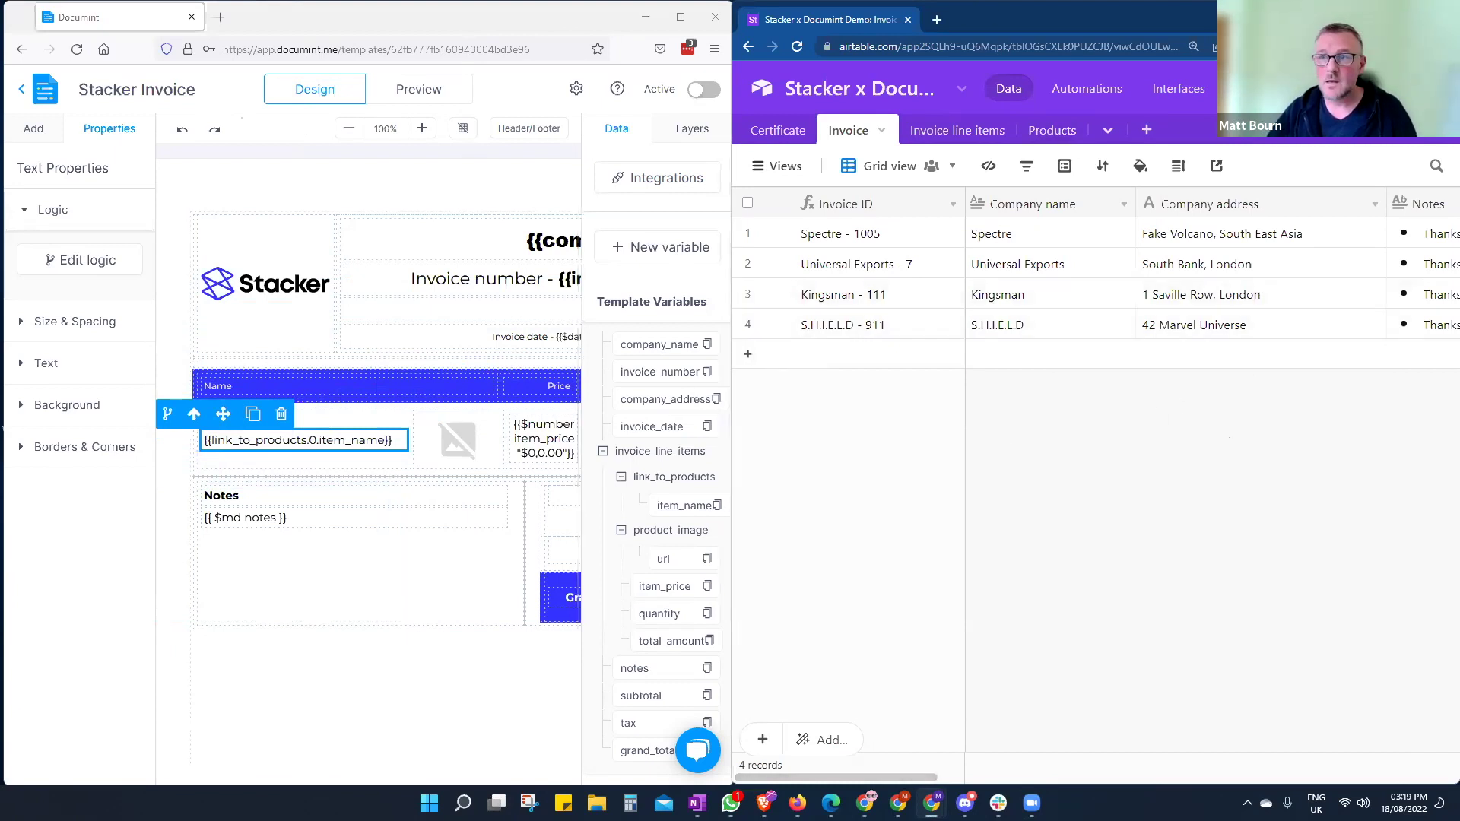
- Open the Airtable Generation Link builder from the template's integrations
{"action": "left_click", "coordinate": [681, 17]}
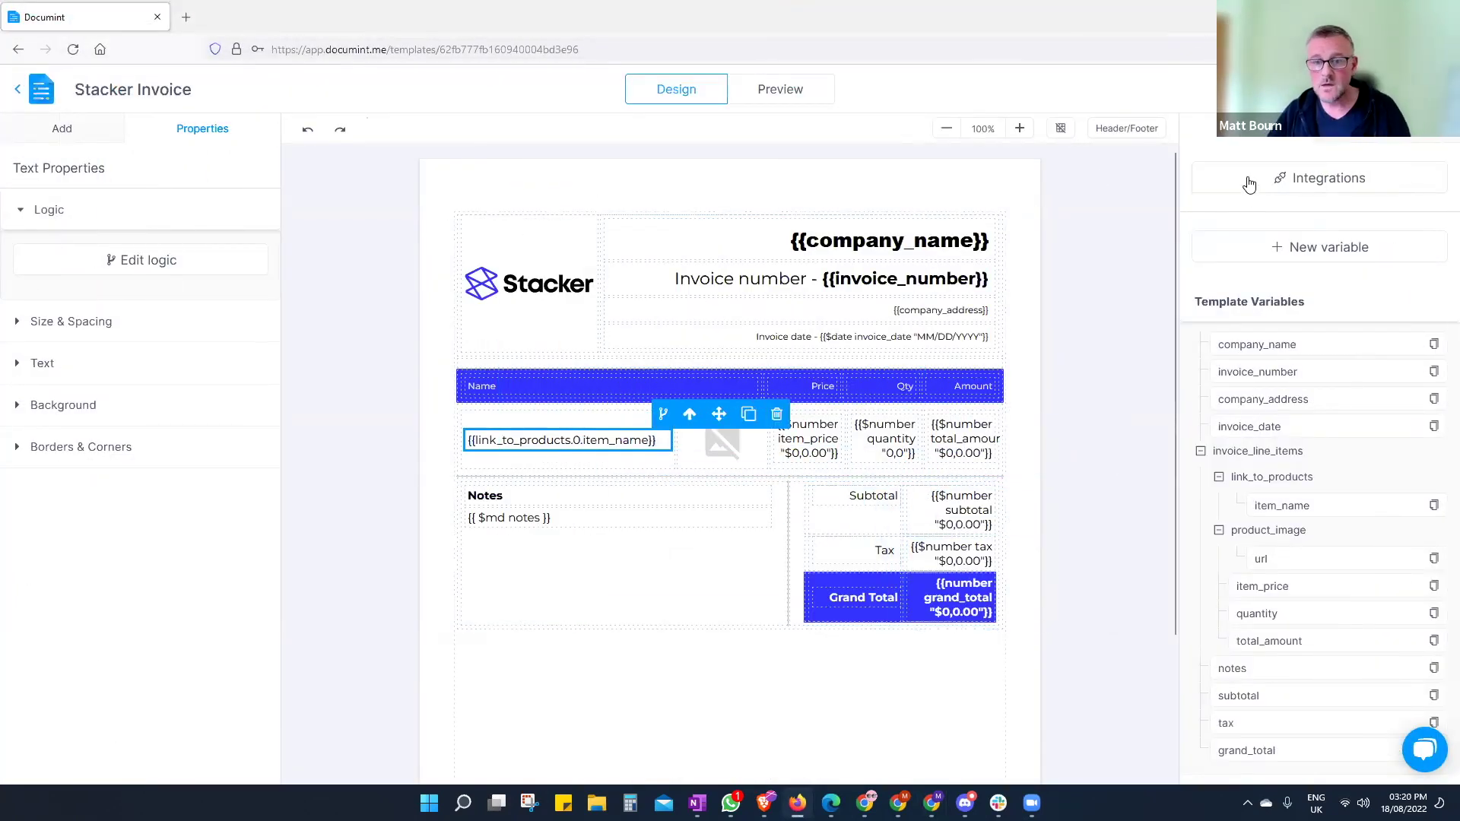
{"action": "left_click", "coordinate": [1321, 180]}
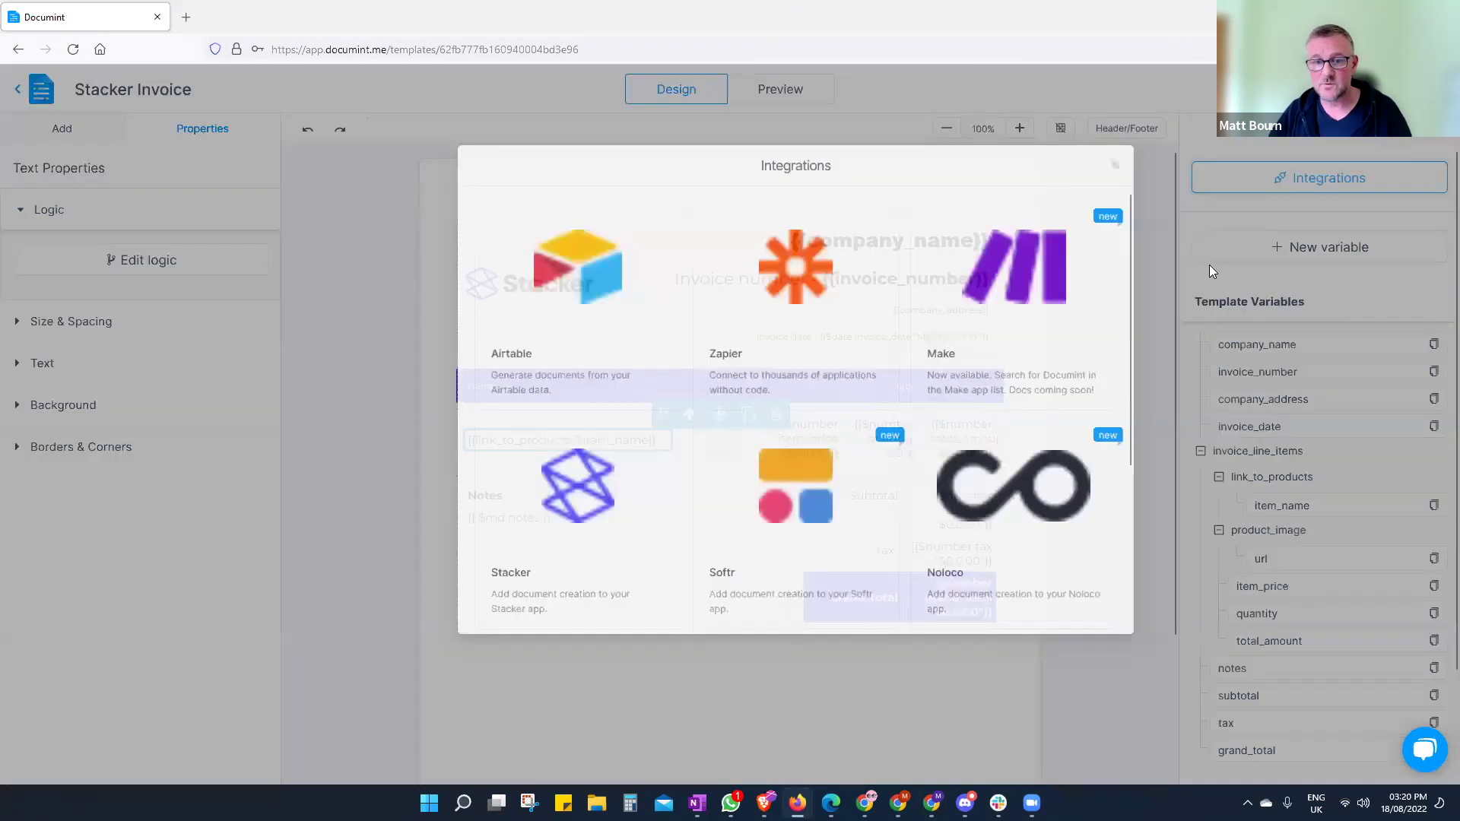
{"action": "left_click", "coordinate": [475, 254]}
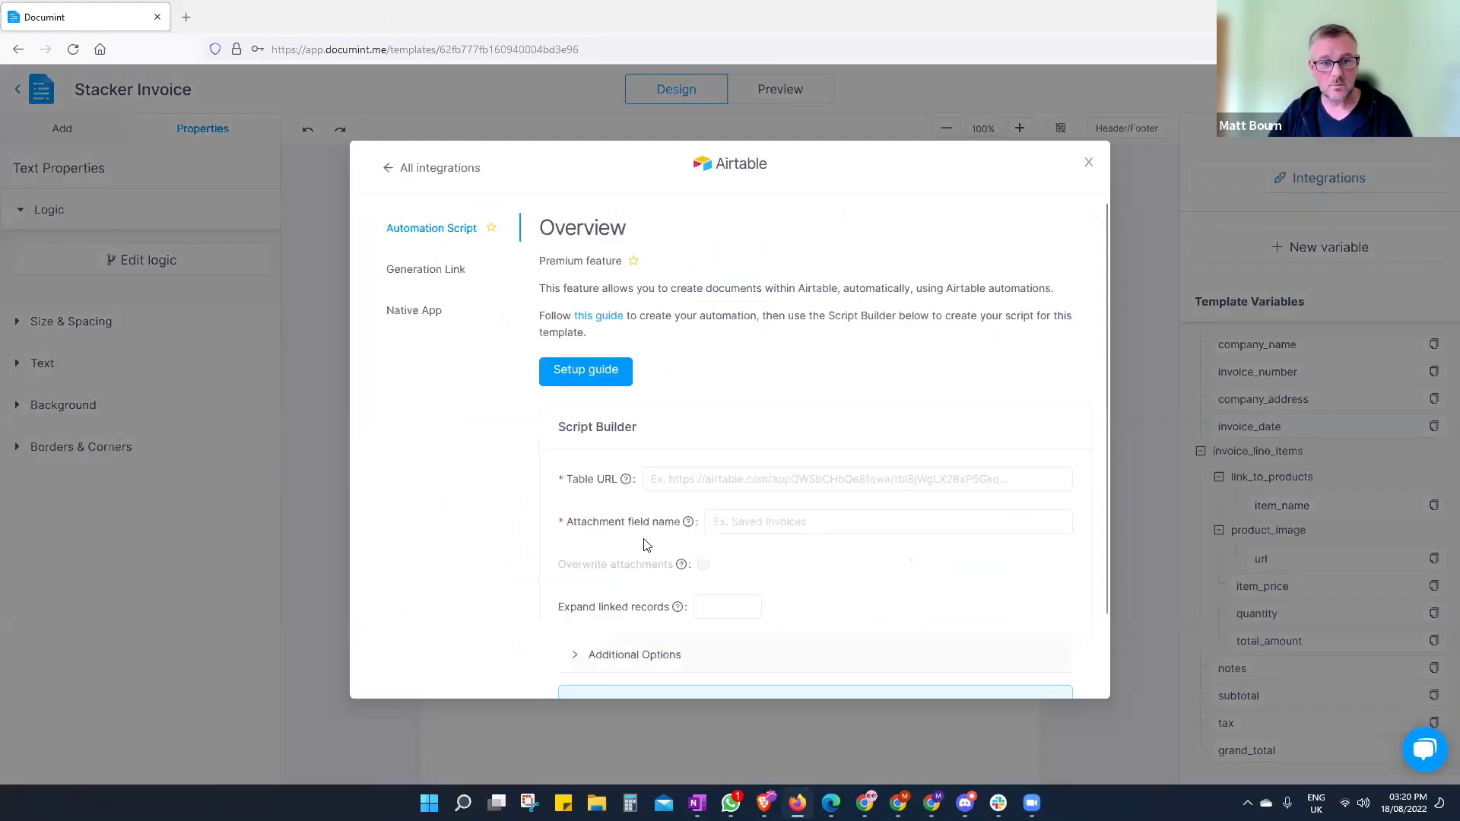
{"action": "left_click", "coordinate": [428, 271]}
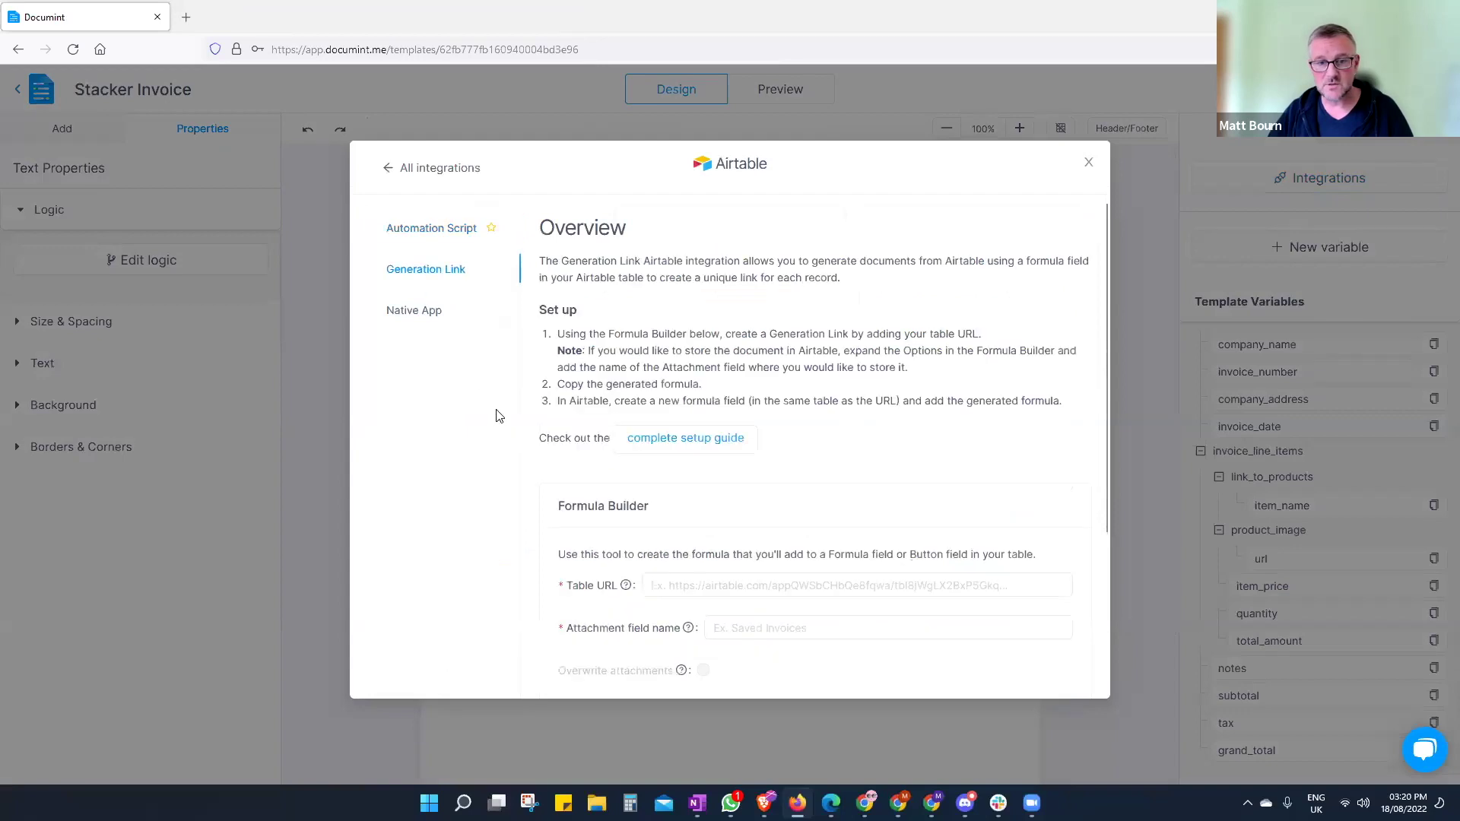
{"action": "left_click", "coordinate": [1408, 17]}
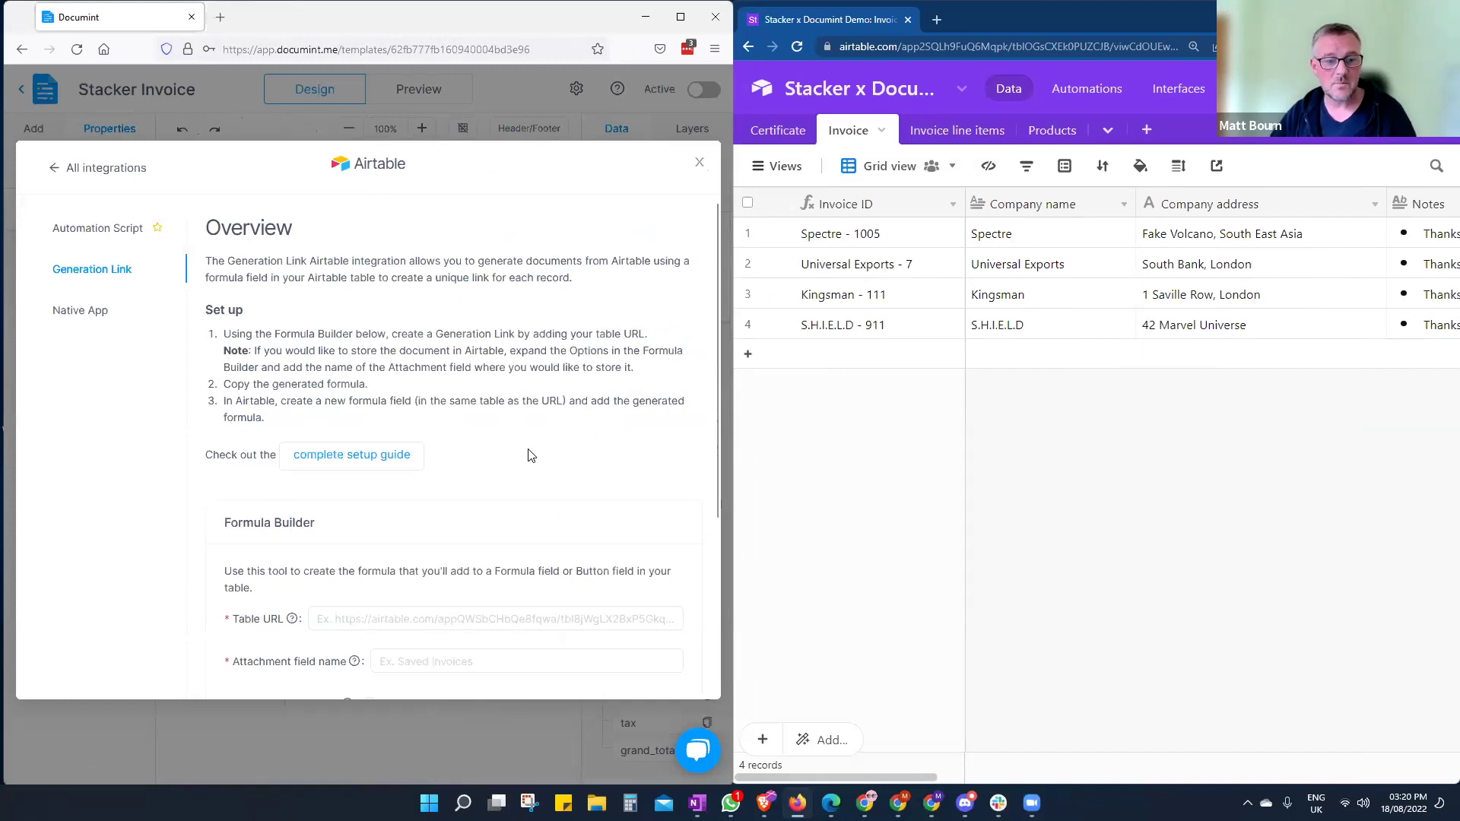
{"action": "scroll", "coordinate": [517, 430], "scroll_direction": "down", "scroll_amount": 3}
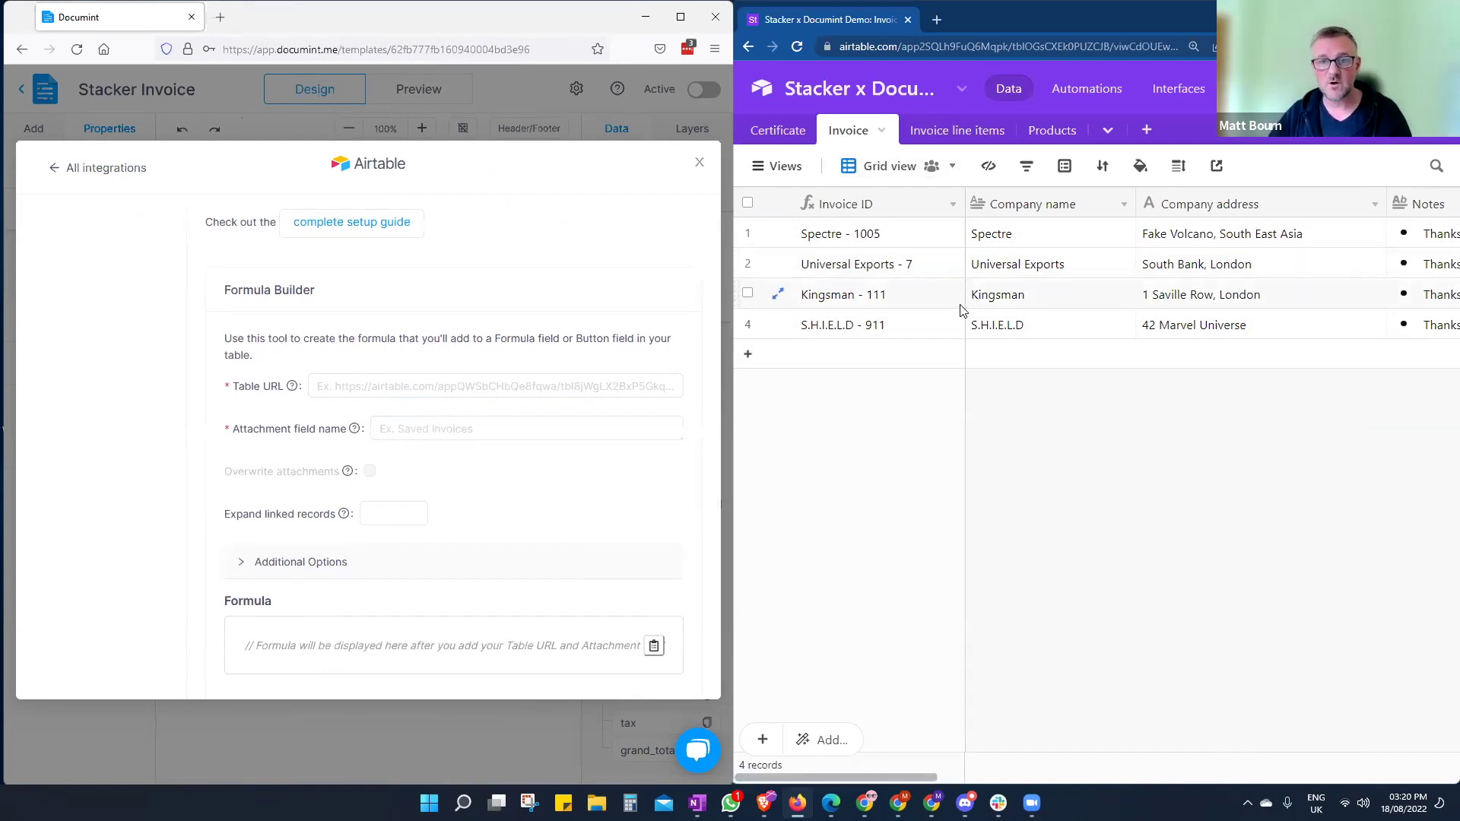
- Paste the Airtable Invoice table URL and enter 'Invoice' as the attachment field
{"action": "left_click", "coordinate": [1056, 49]}
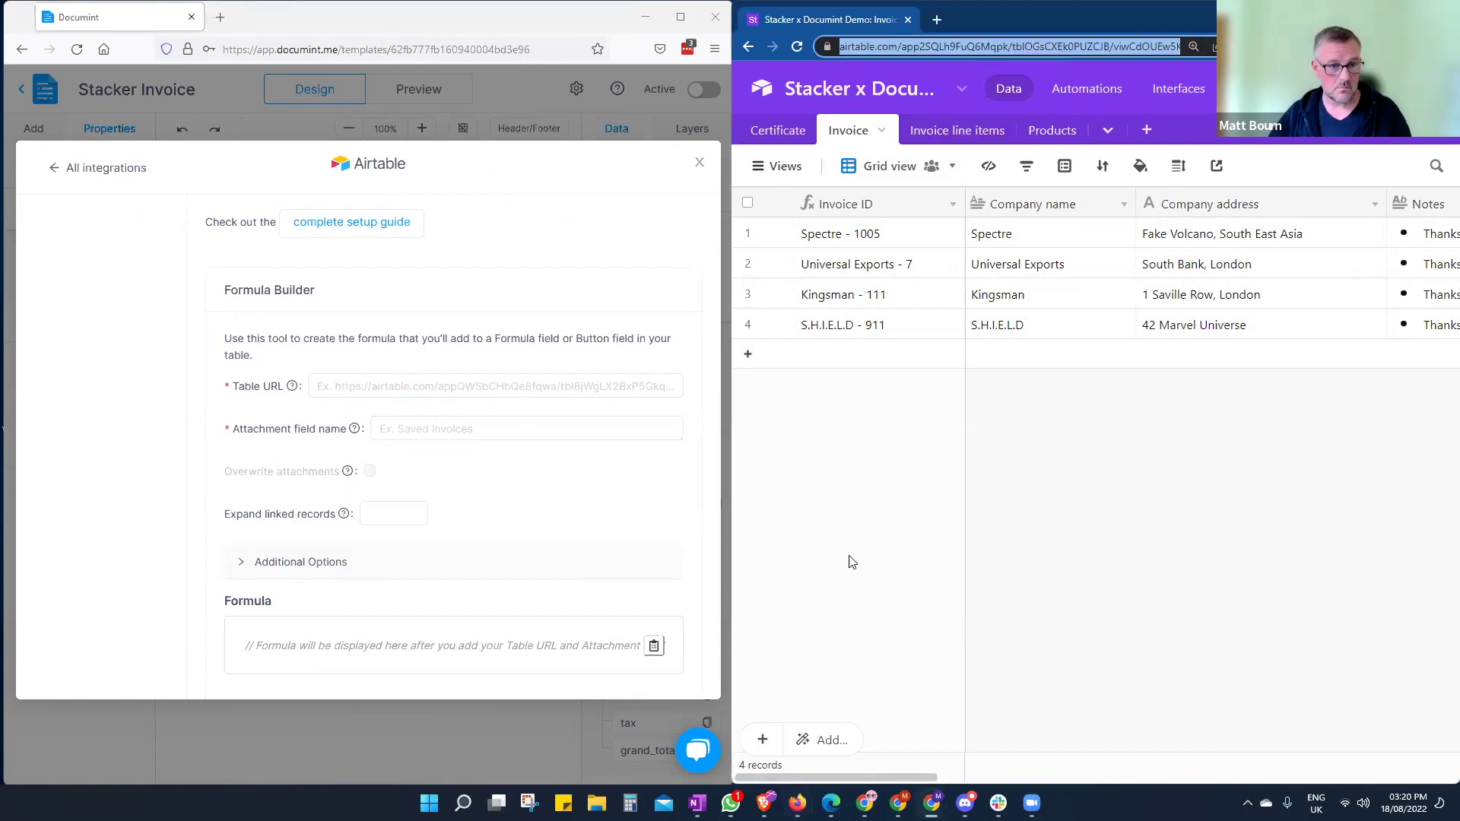
{"action": "left_click", "coordinate": [448, 388]}
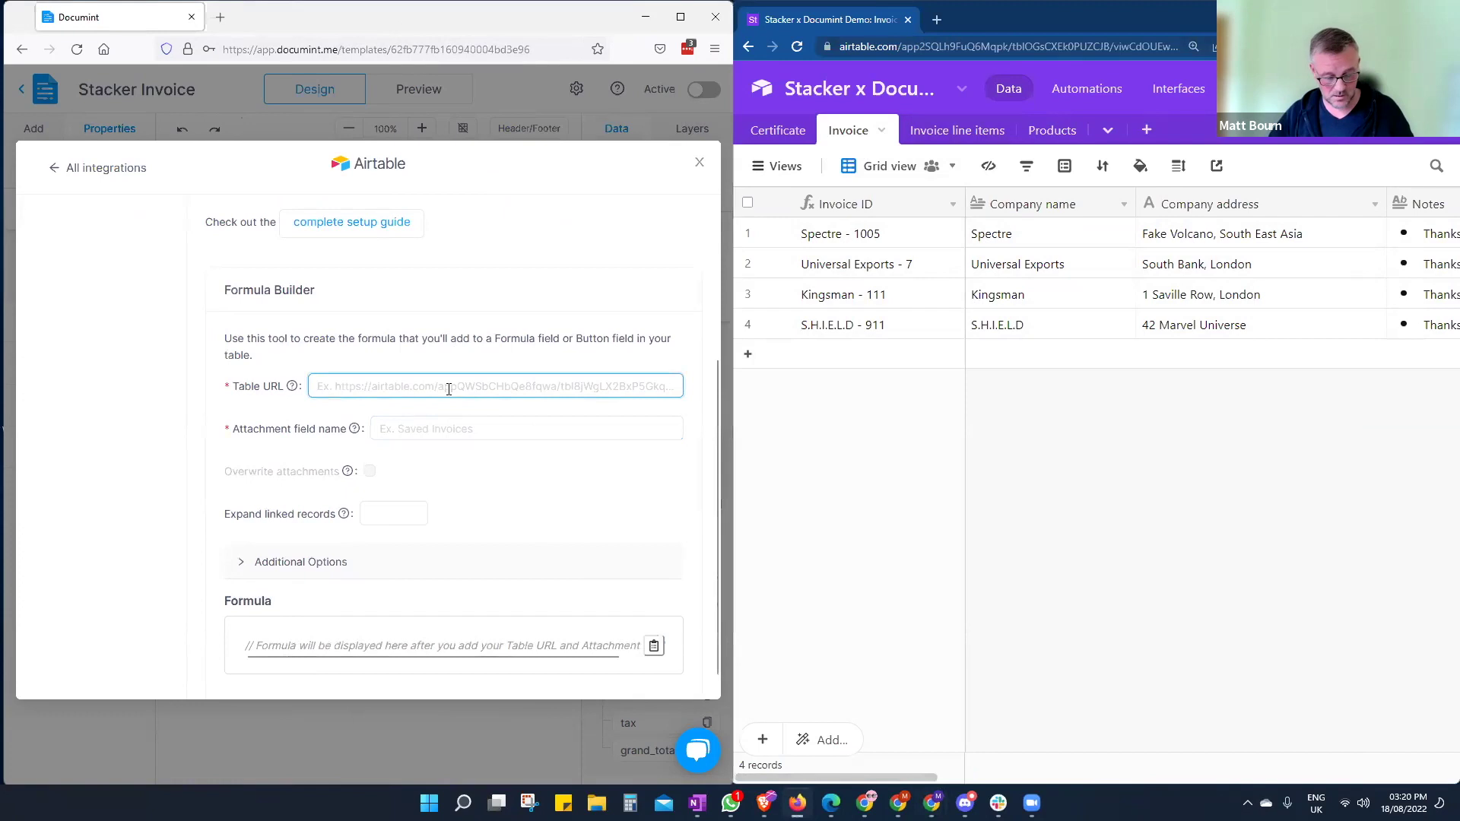
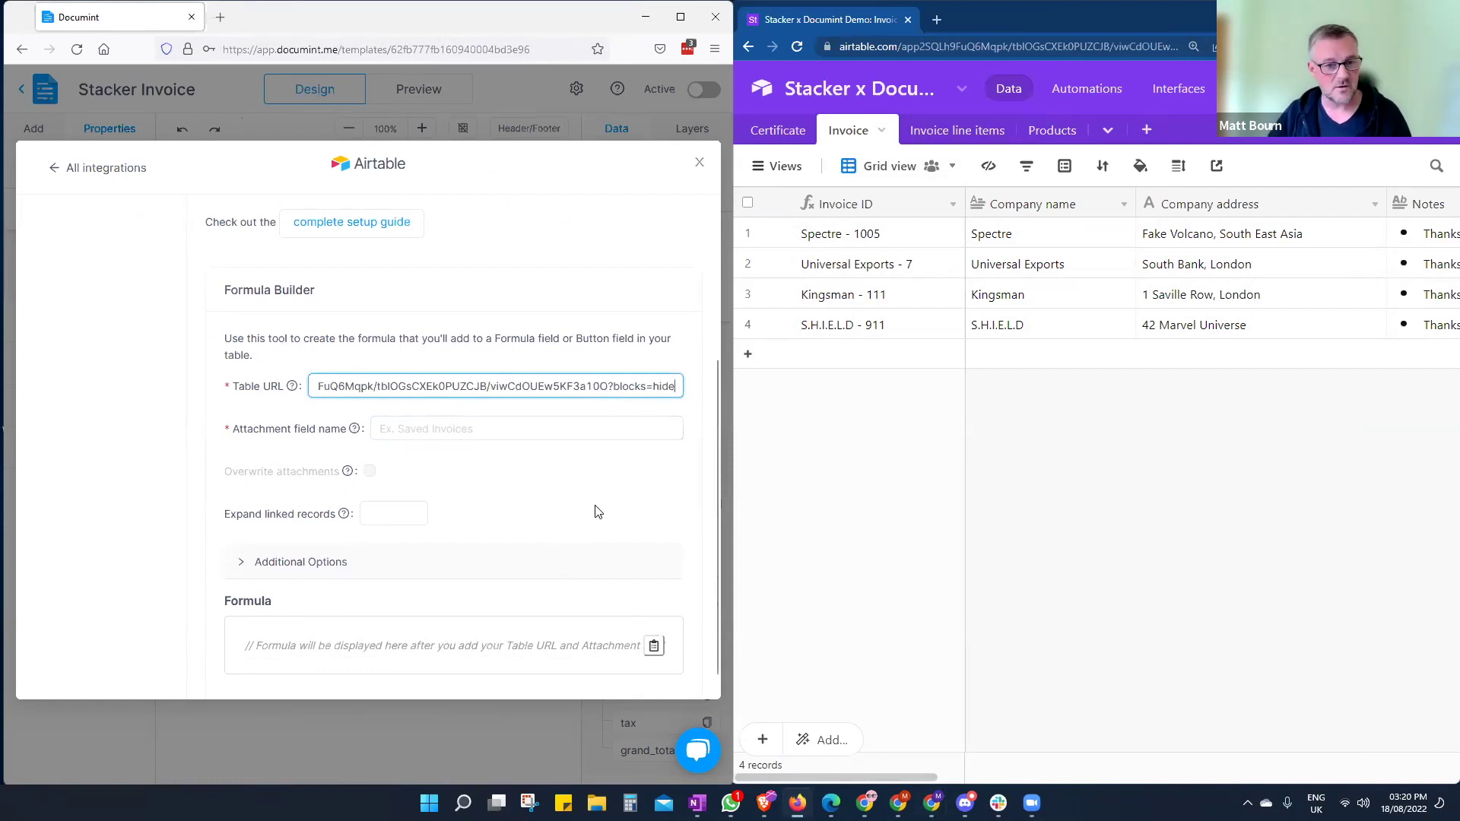
{"action": "left_click", "coordinate": [420, 429]}
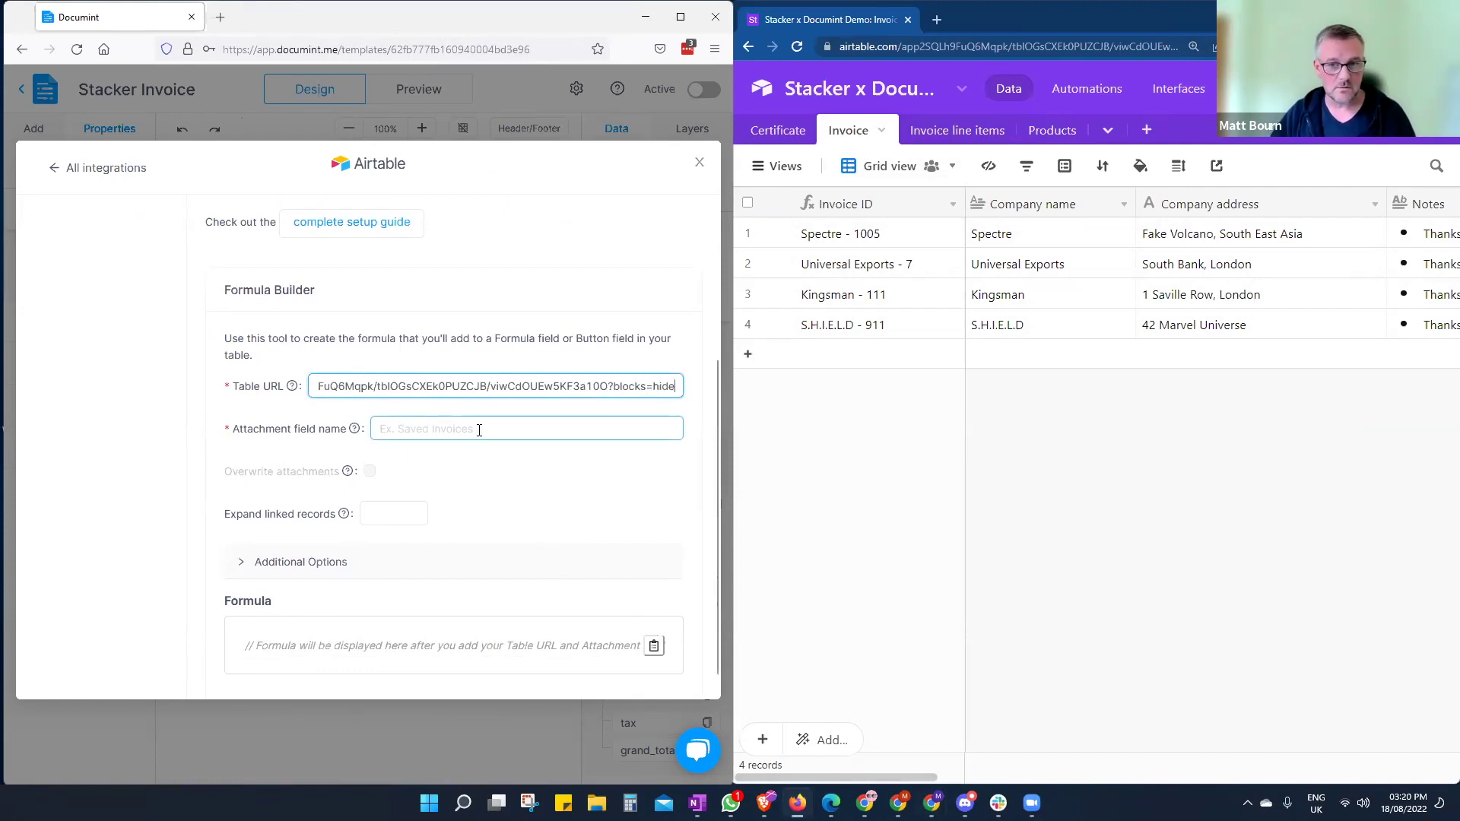
{"action": "left_click", "coordinate": [902, 777]}
{"action": "left_click_drag", "start_coordinate": [978, 781], "coordinate": [1420, 764]}
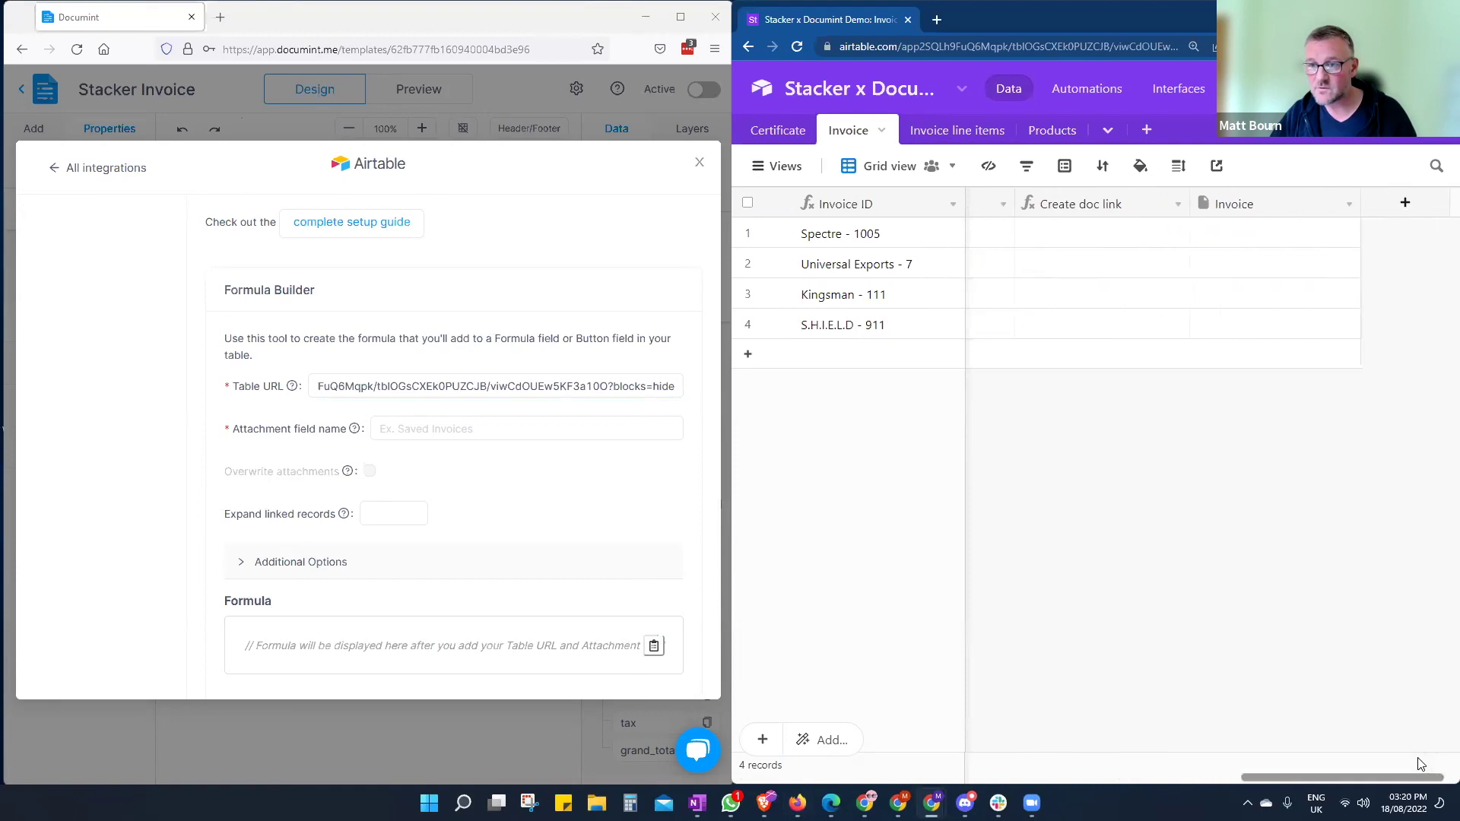
{"action": "left_click", "coordinate": [619, 426]}
{"action": "type", "text": "Invoice"}
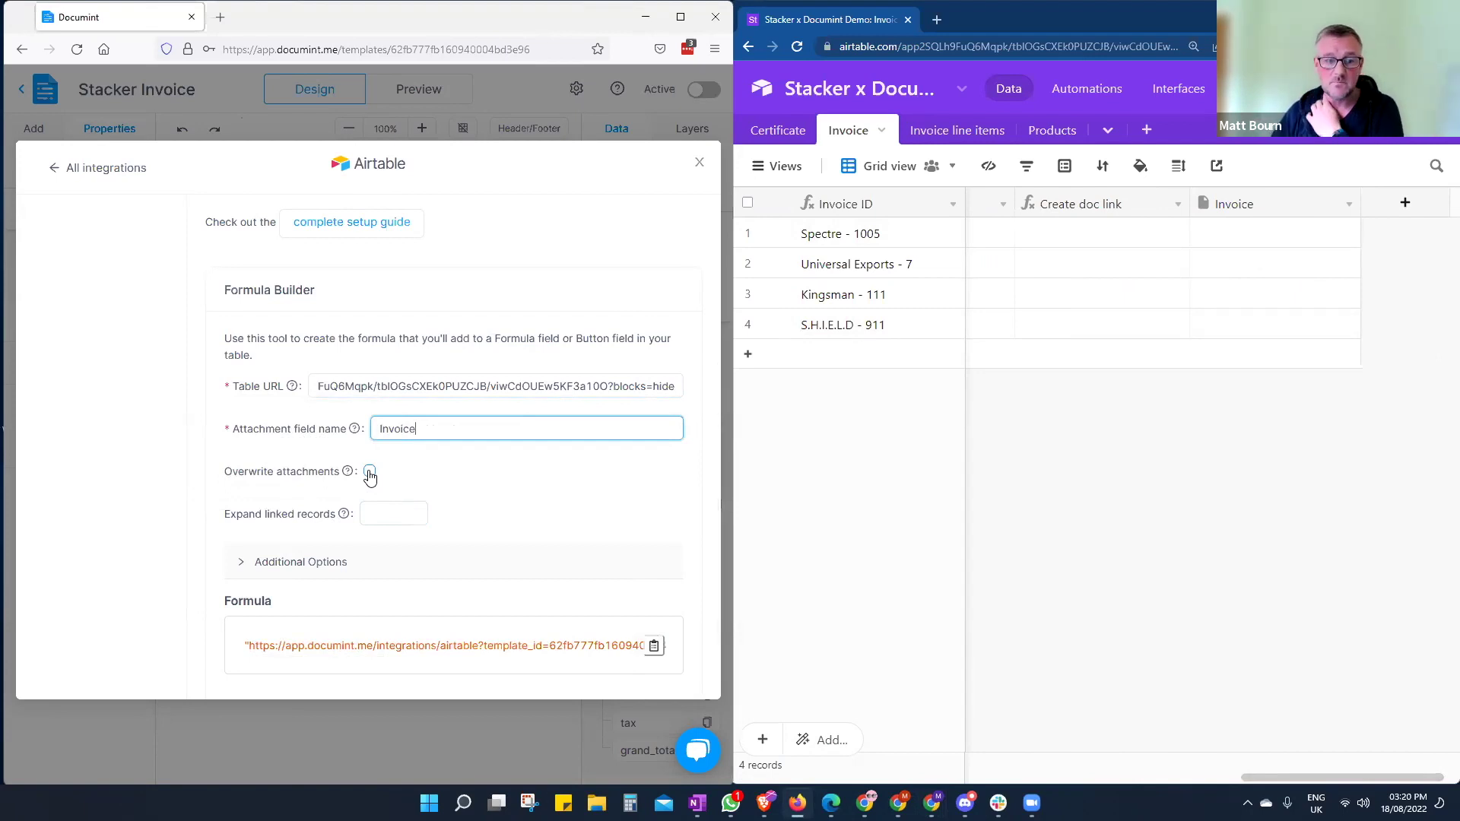
- Turn on overwrite attachments, set expand linked records to 2, and select the generated formula
{"action": "left_click", "coordinate": [370, 474]}
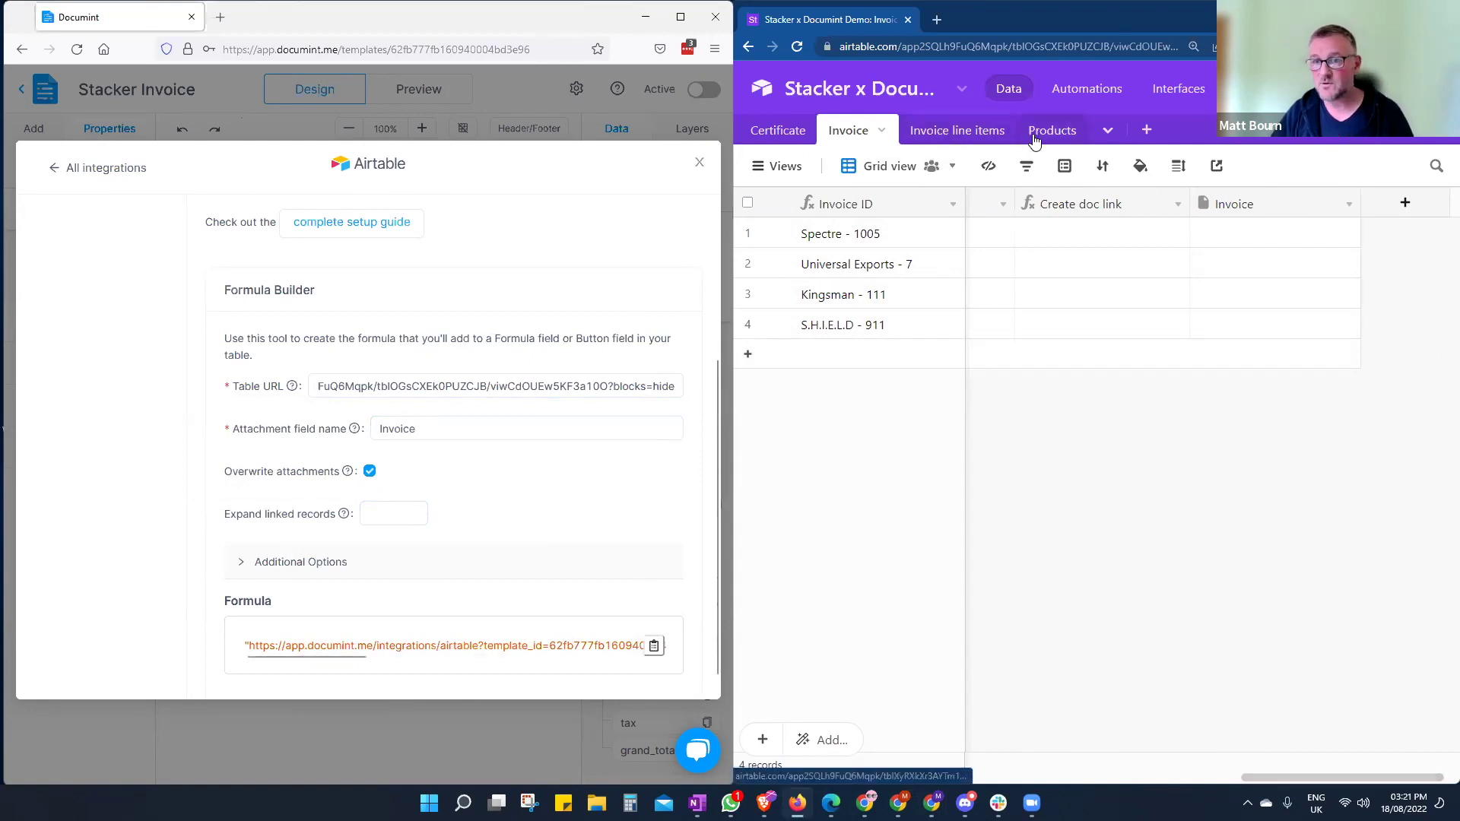
{"action": "left_click", "coordinate": [403, 512]}
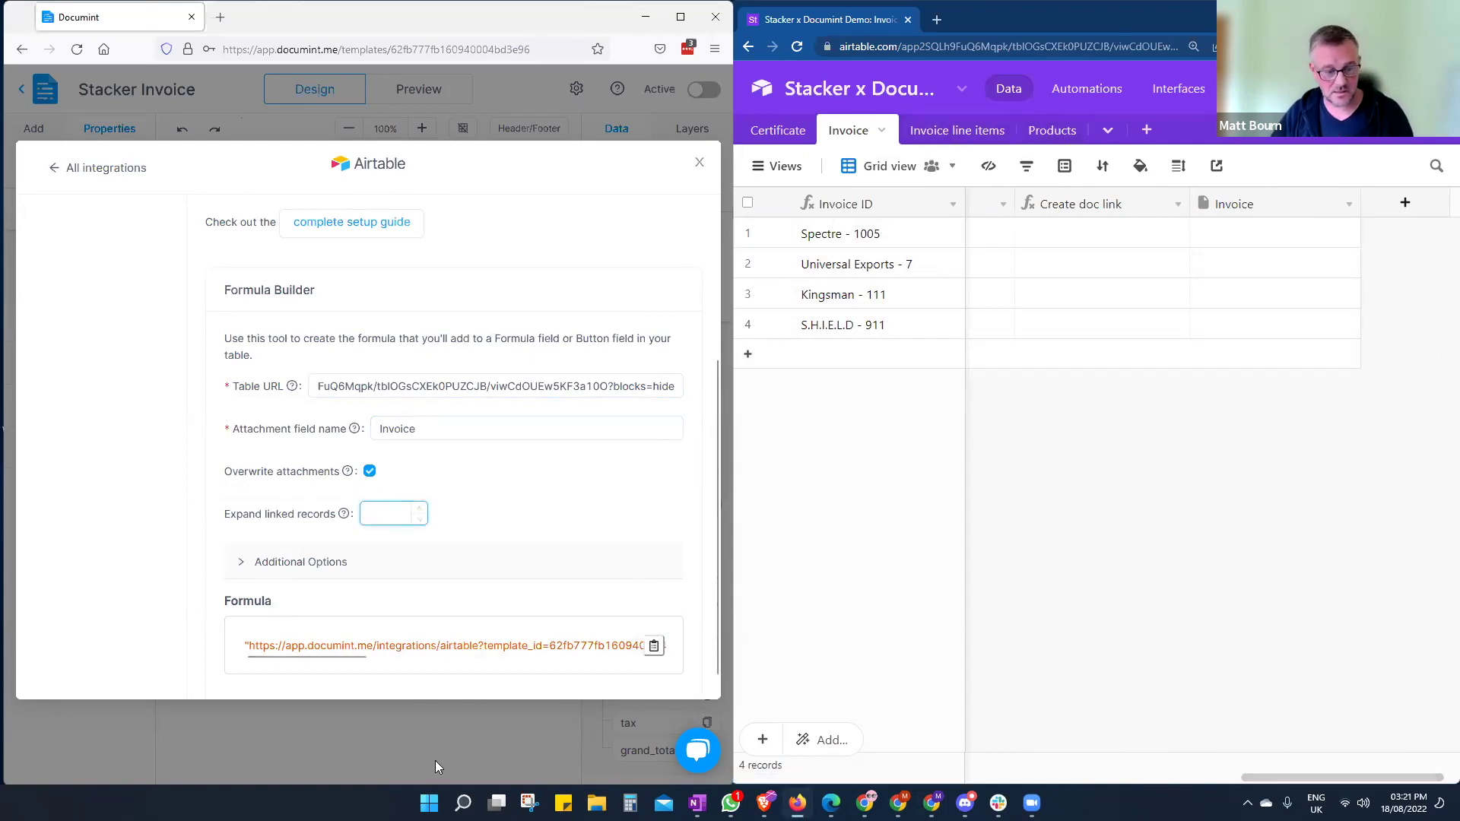
{"action": "type", "text": "2"}
{"action": "left_click", "coordinate": [578, 520]}
{"action": "scroll", "coordinate": [577, 520], "scroll_direction": "down", "scroll_amount": 1}
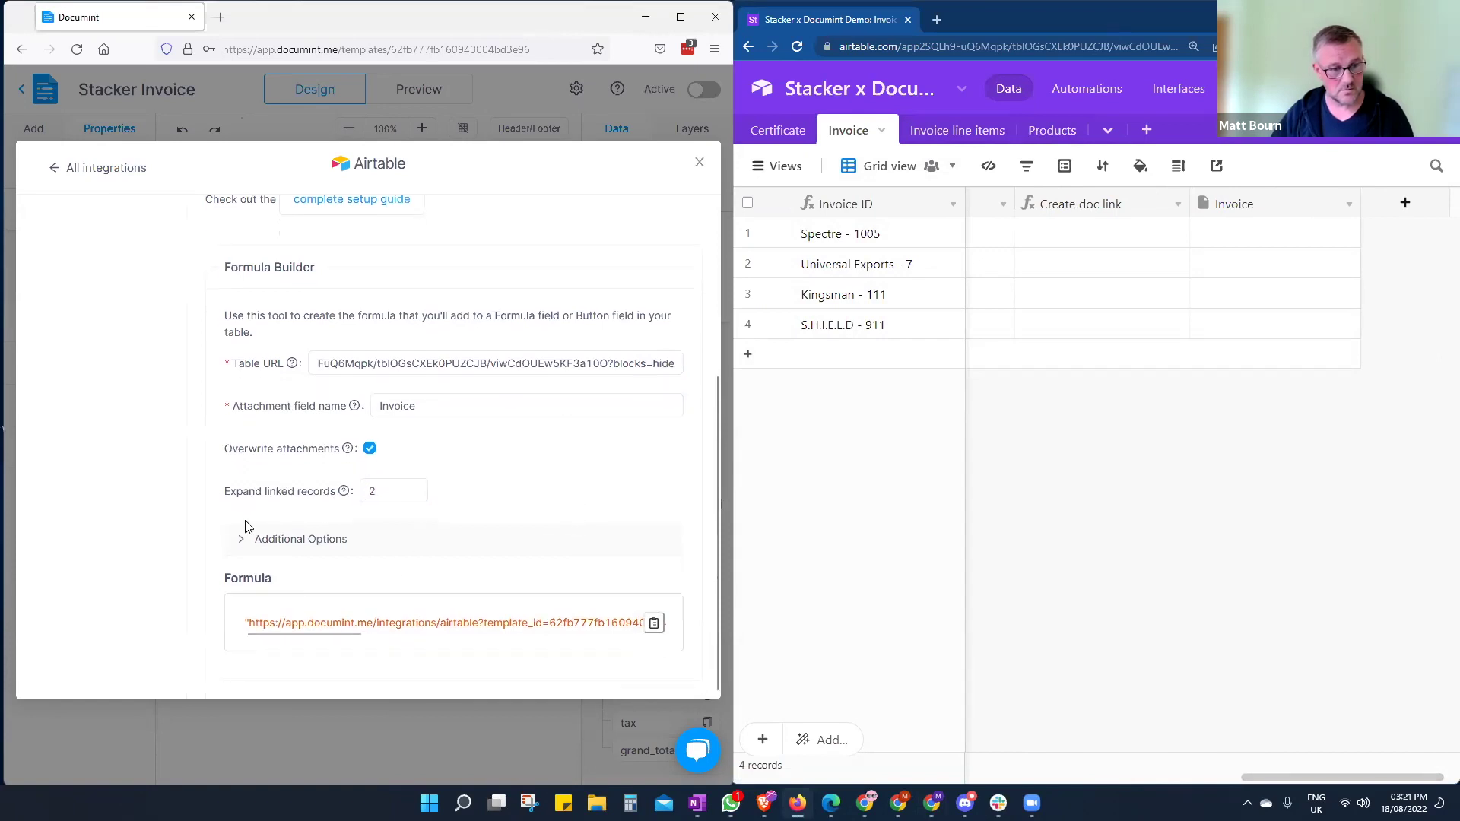
{"action": "left_click", "coordinate": [241, 540]}
{"action": "scroll", "coordinate": [547, 467], "scroll_direction": "down", "scroll_amount": 2}
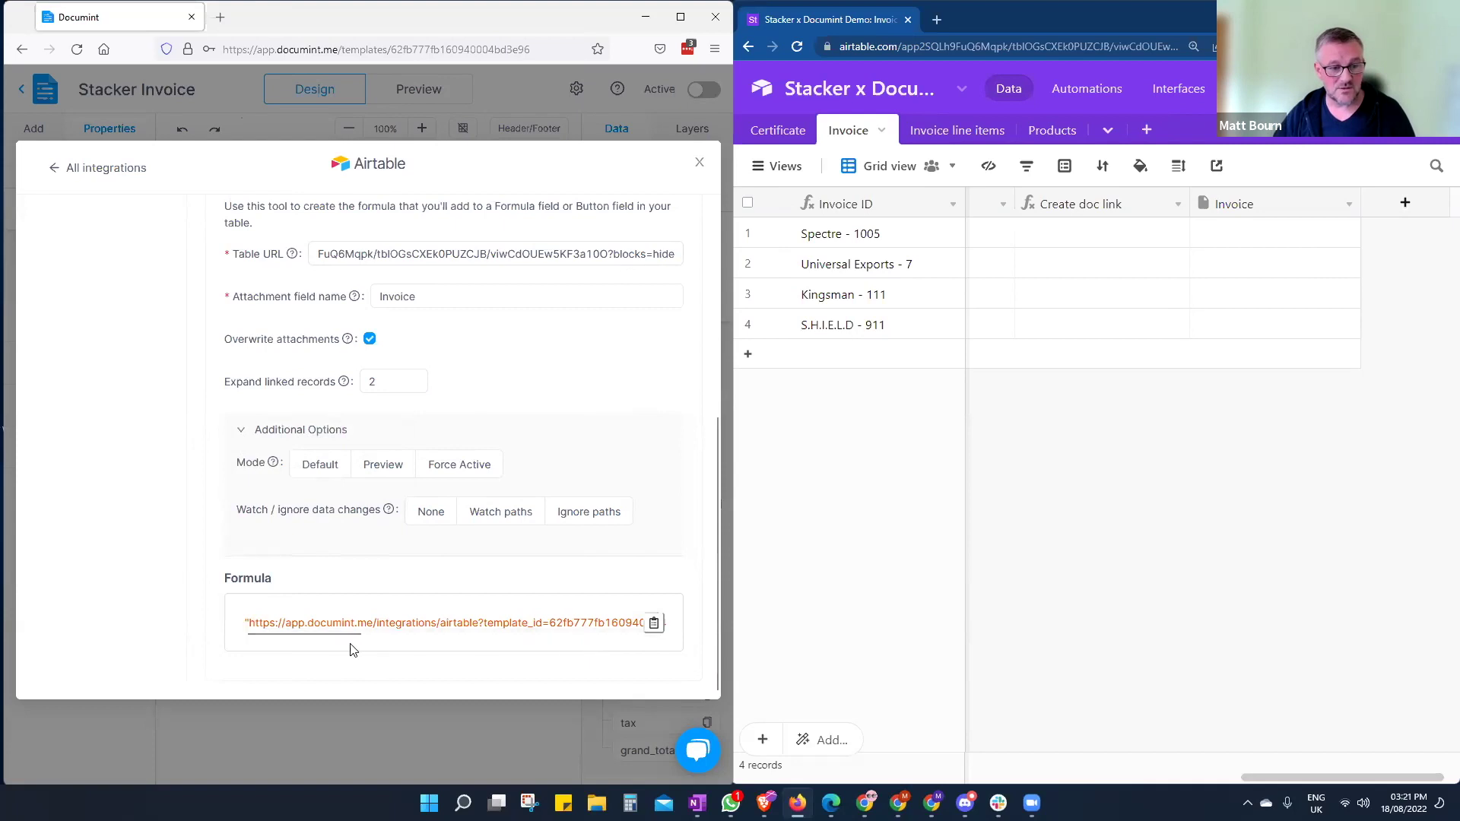
{"action": "scroll", "coordinate": [411, 637], "scroll_direction": "right", "scroll_amount": 5}
{"action": "left_click_drag", "start_coordinate": [436, 636], "coordinate": [285, 638]}
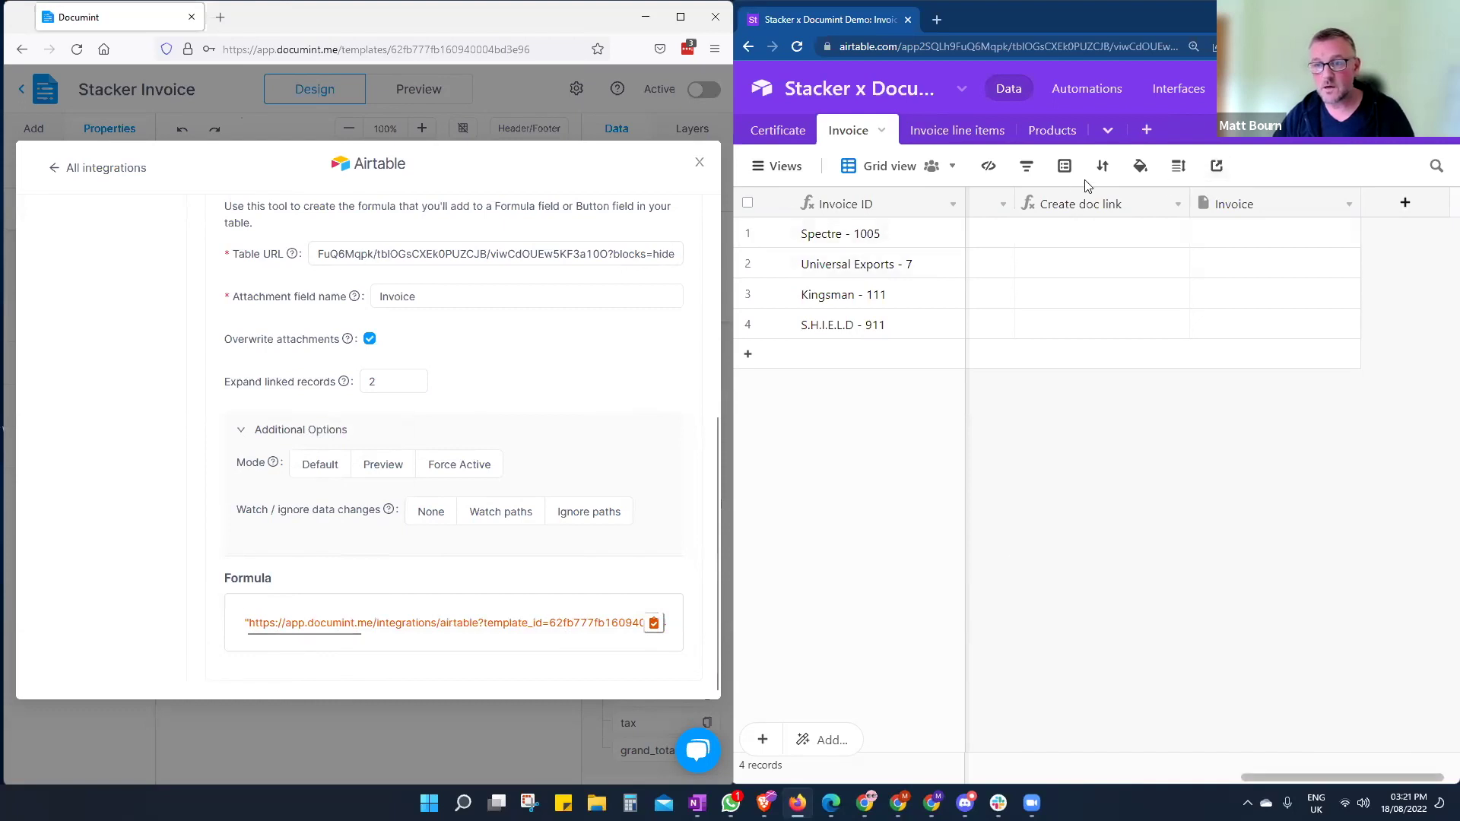
- Replace the Create doc link formula with the Documint formula, save, and widen the column
{"action": "left_click", "coordinate": [1118, 207]}
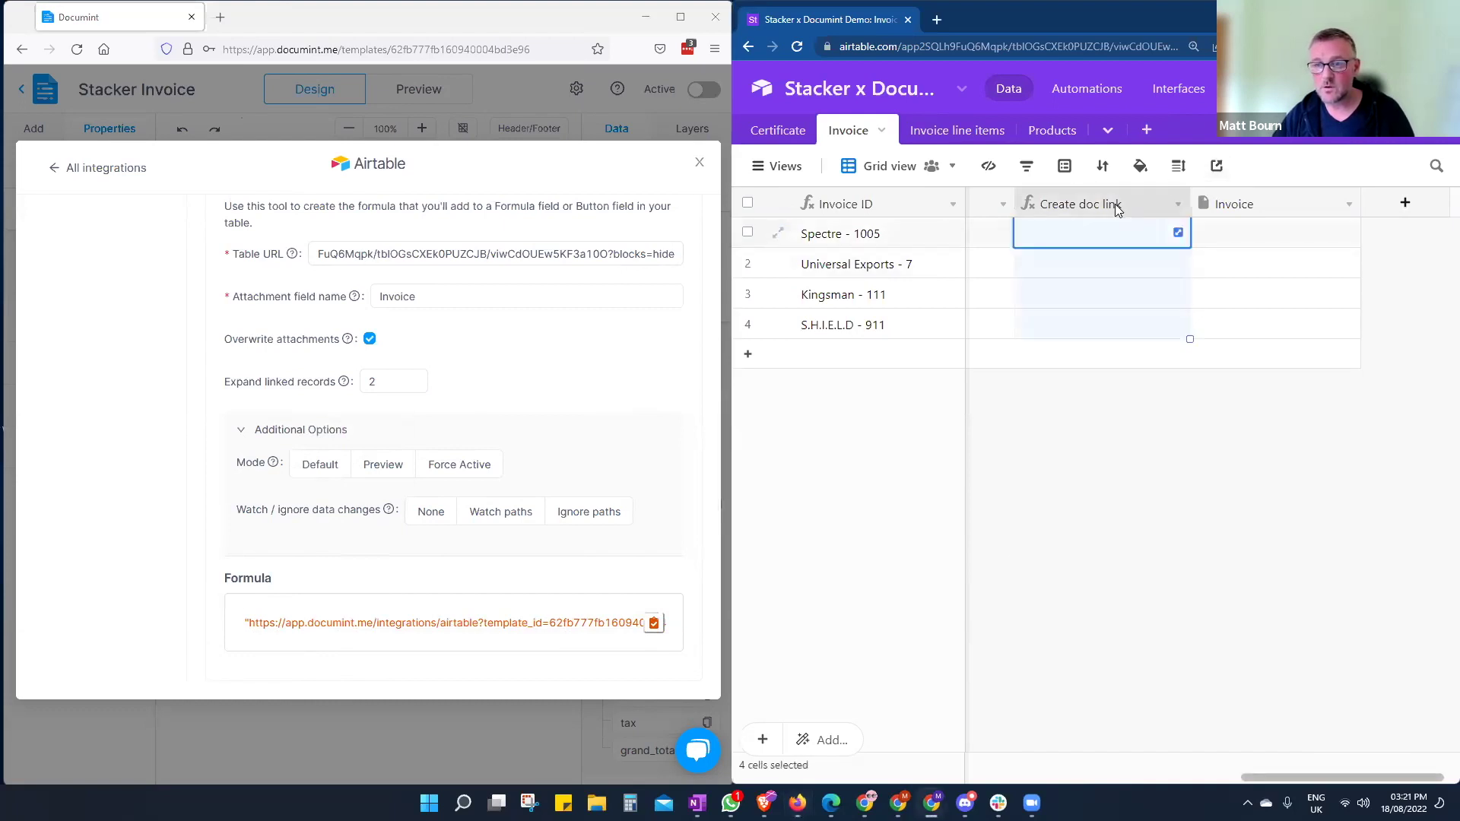
{"action": "double_click", "coordinate": [1118, 207]}
{"action": "left_click_drag", "start_coordinate": [1029, 426], "coordinate": [986, 427]}
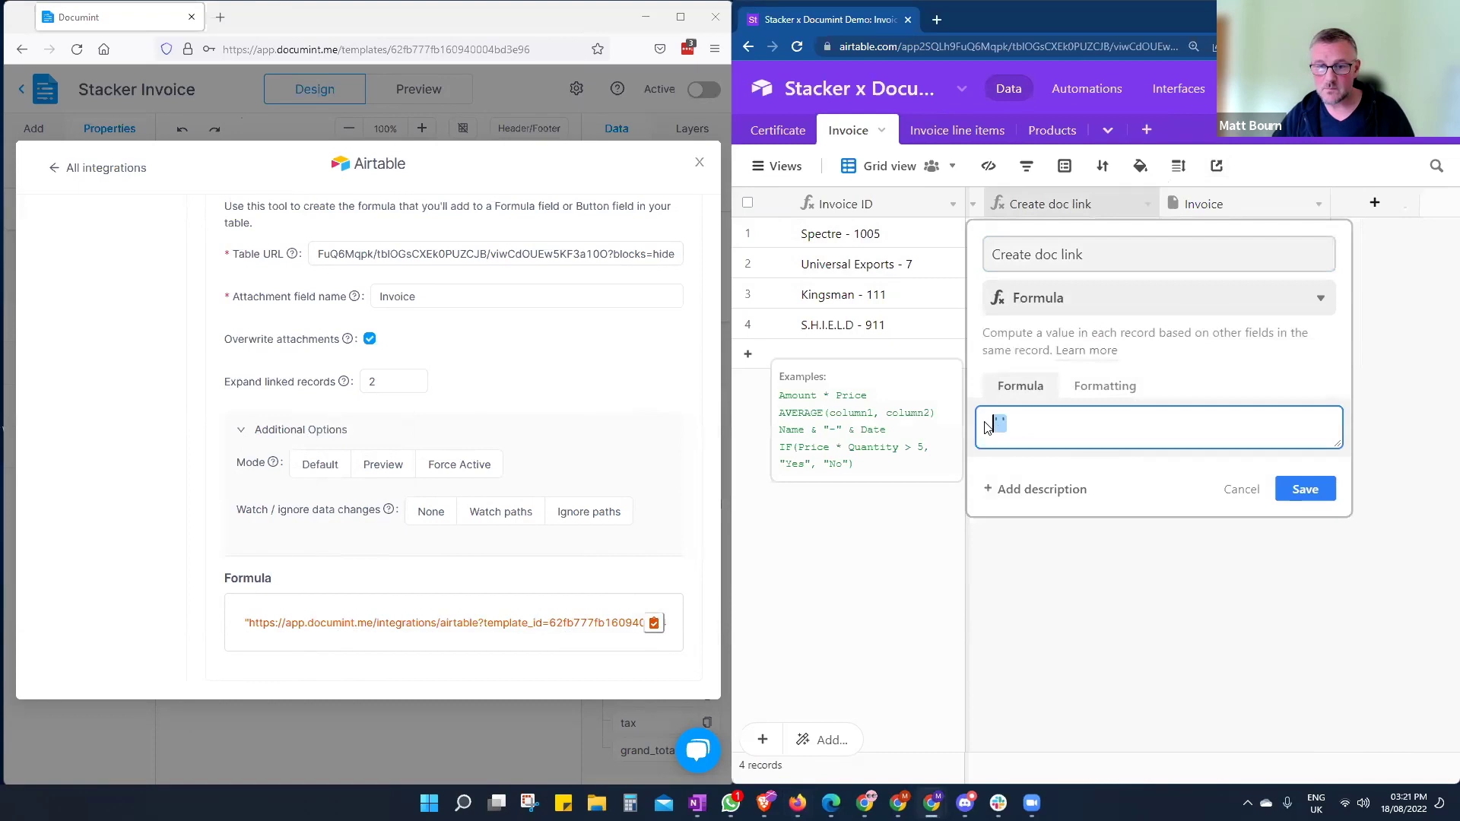
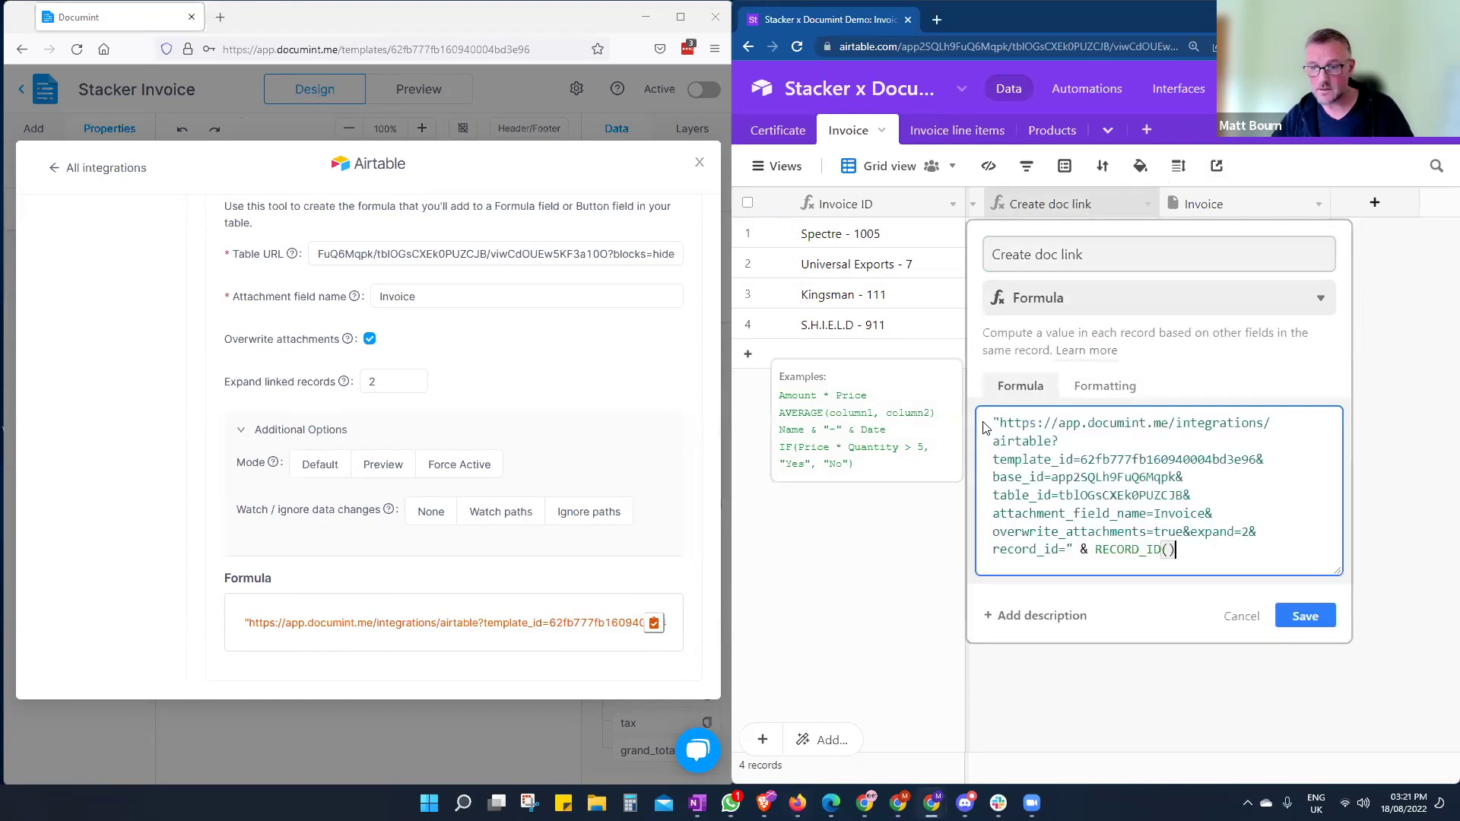
{"action": "left_click", "coordinate": [1315, 623]}
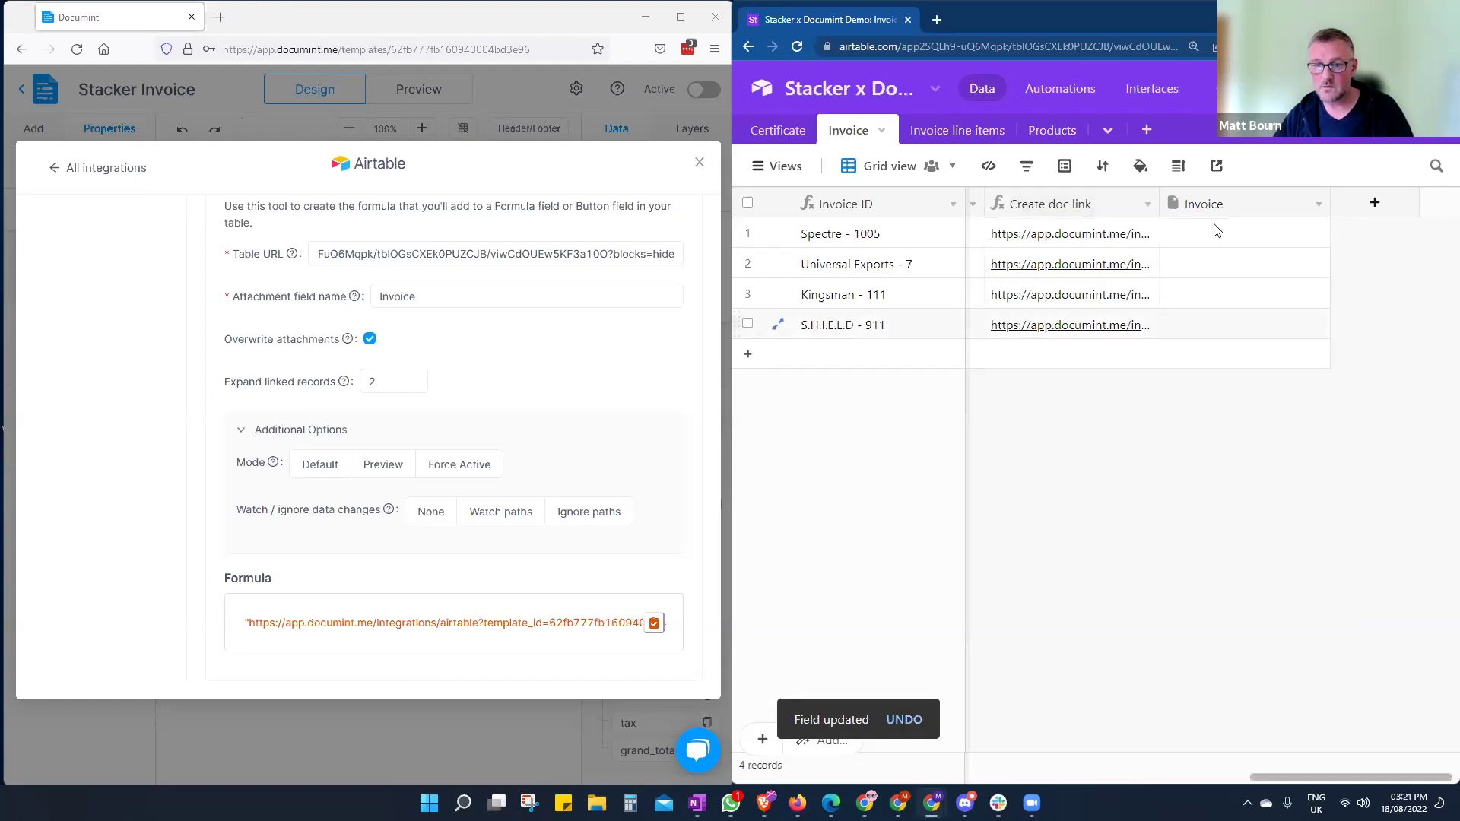
{"action": "left_click_drag", "start_coordinate": [1159, 204], "coordinate": [1435, 203]}
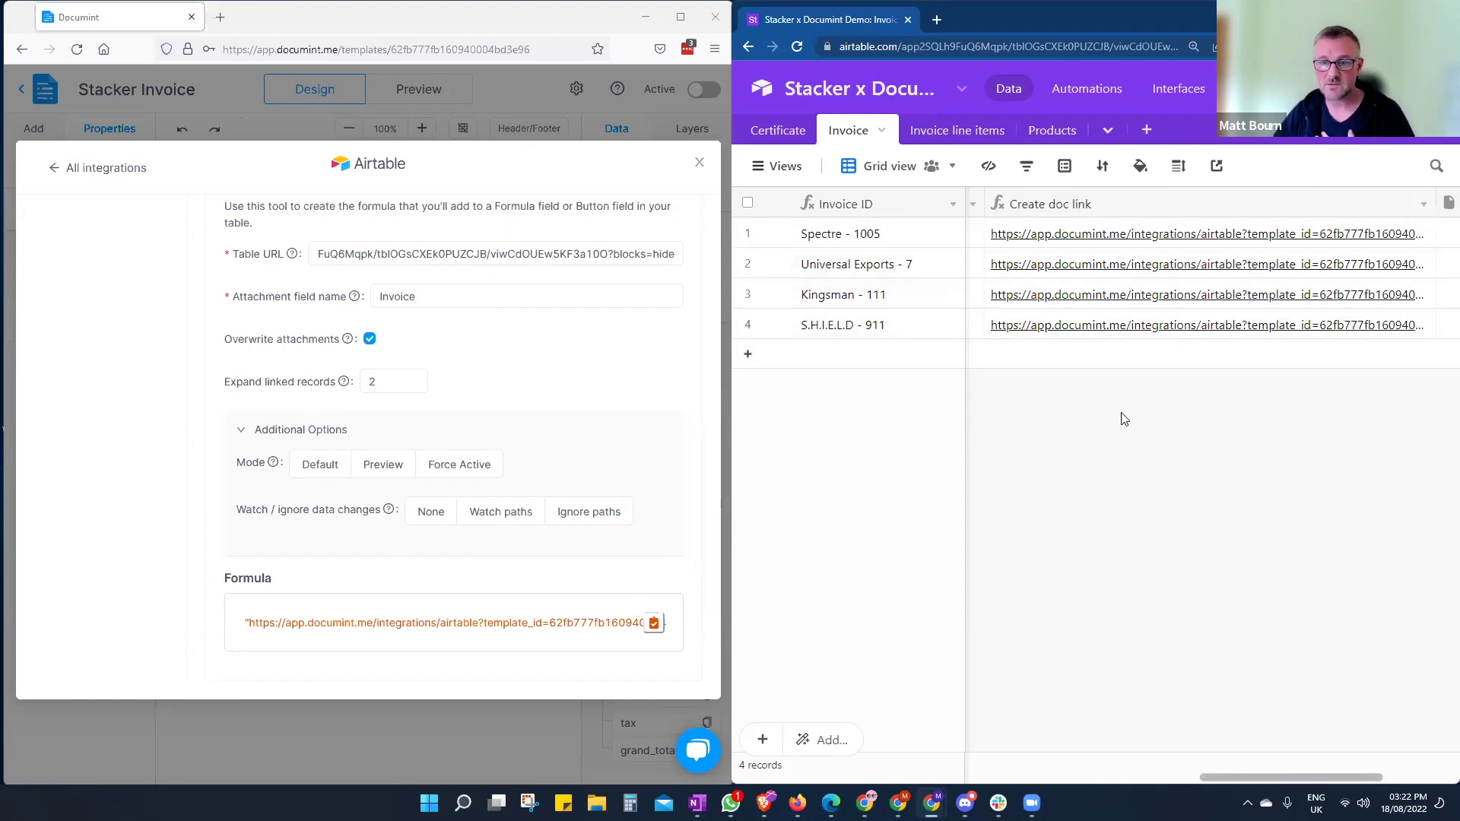
- Leave the Invoice template and open the Stacker Certificate template
{"action": "left_click", "coordinate": [700, 163]}
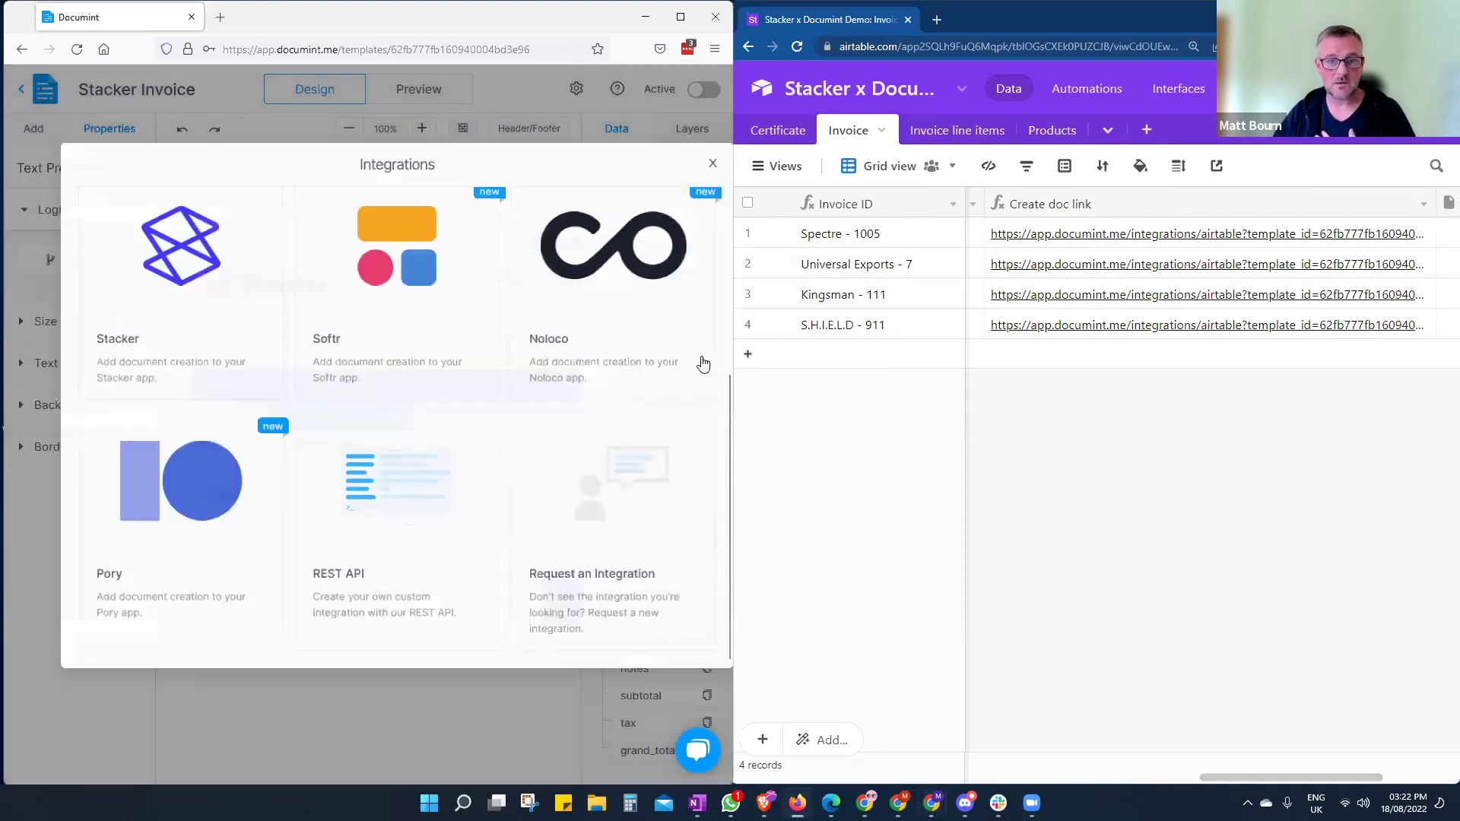
{"action": "left_click", "coordinate": [31, 141]}
{"action": "left_click", "coordinate": [21, 89]}
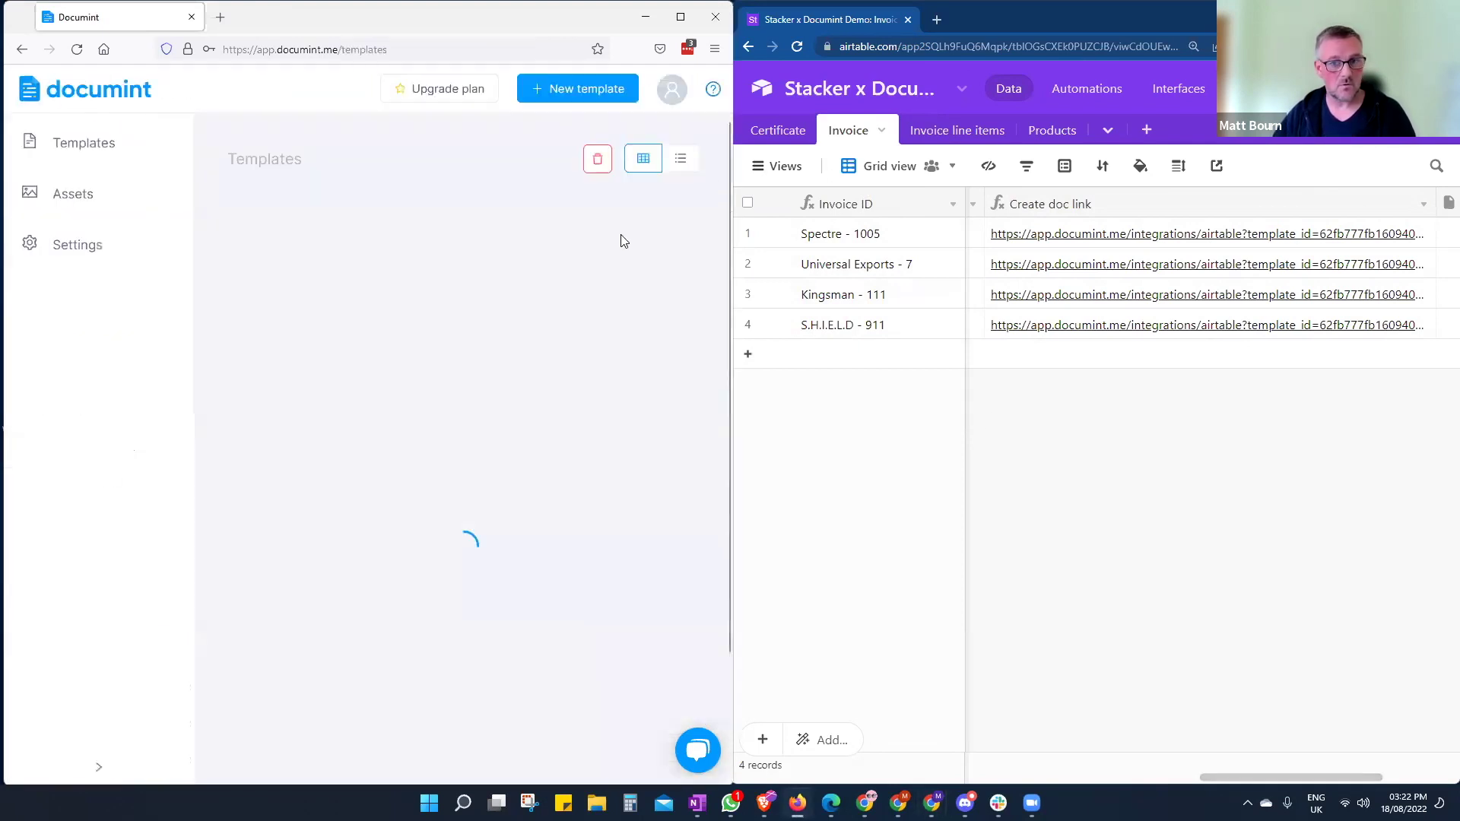
{"action": "left_click", "coordinate": [778, 137]}
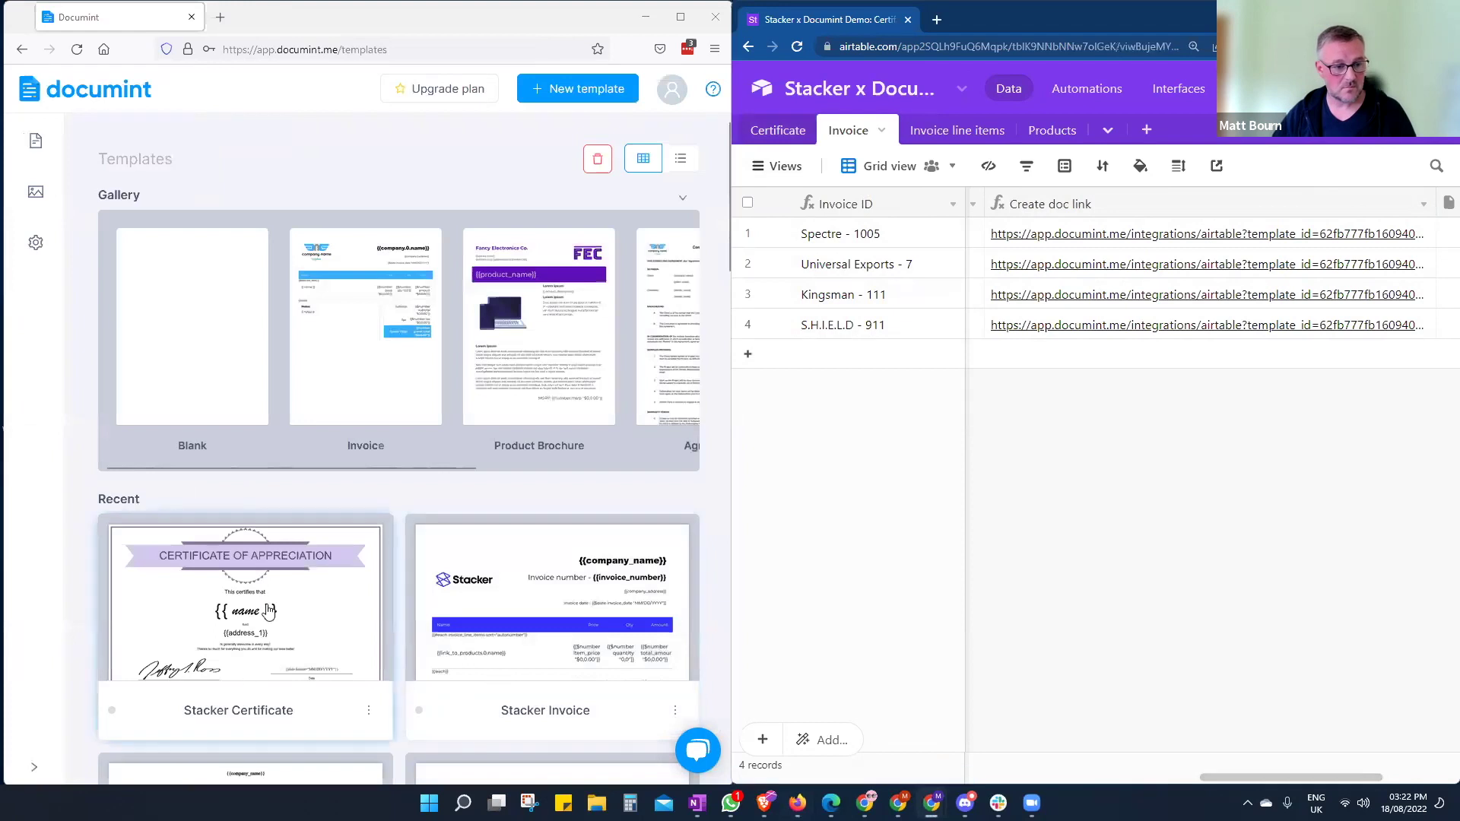
{"action": "left_click", "coordinate": [215, 608]}
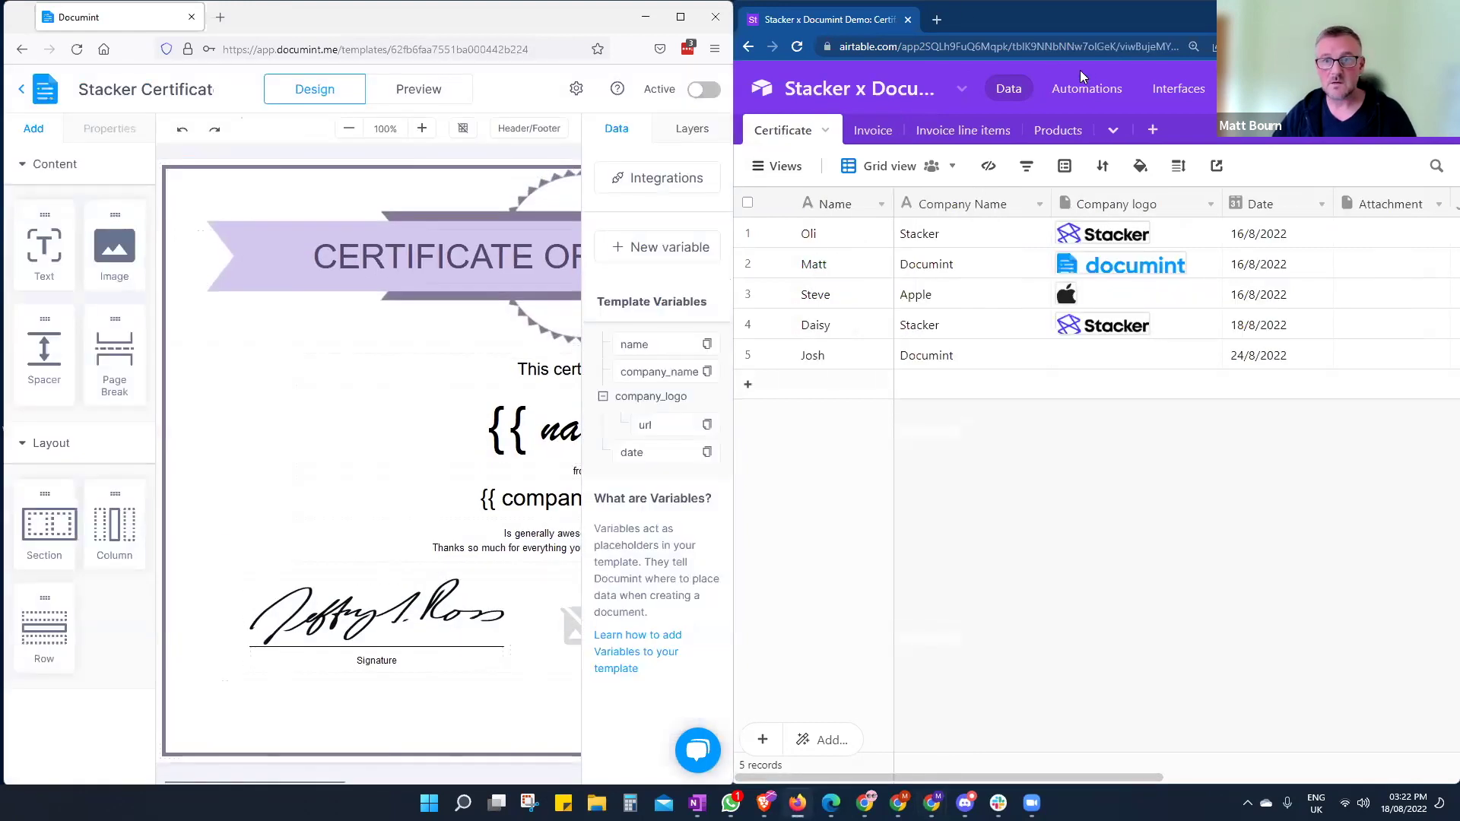
- In the Airtable Generation Link builder, paste the Certificate table URL and enter 'Attachment'
{"action": "left_click", "coordinate": [1091, 48]}
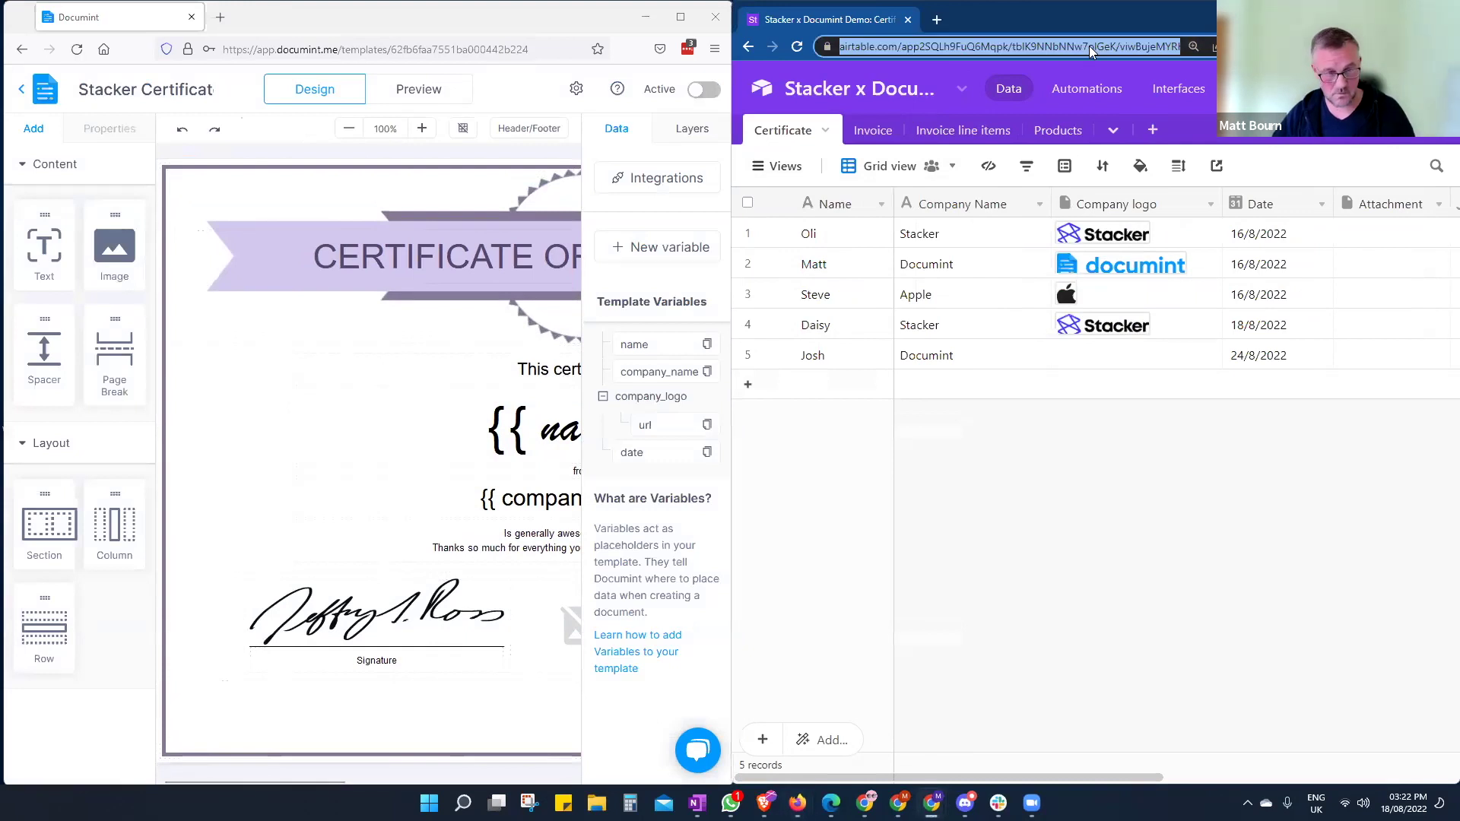
{"action": "left_click", "coordinate": [665, 179]}
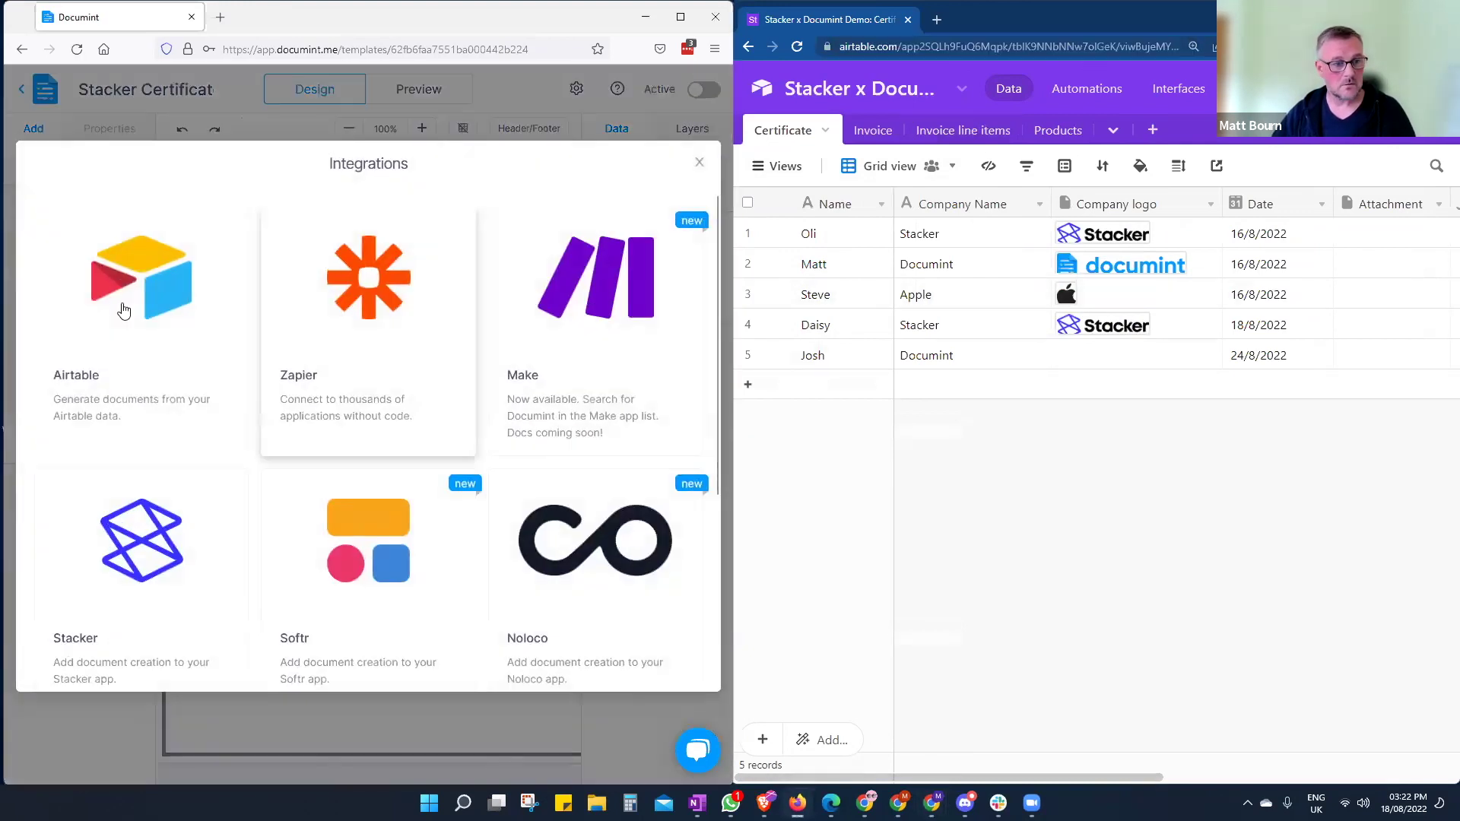
{"action": "left_click", "coordinate": [190, 448]}
{"action": "left_click", "coordinate": [104, 272]}
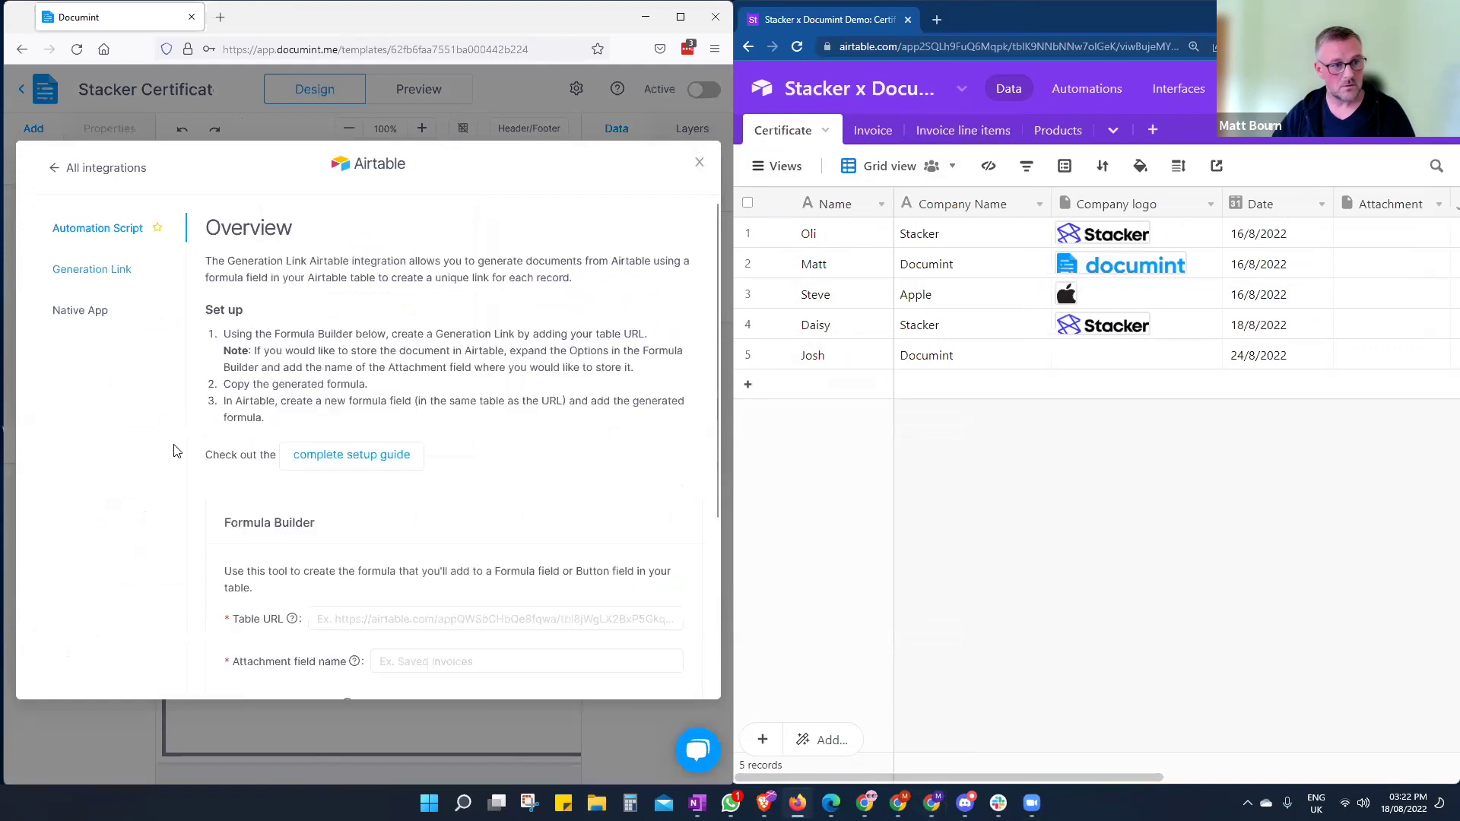
{"action": "scroll", "coordinate": [404, 495], "scroll_direction": "down", "scroll_amount": 3}
{"action": "left_click", "coordinate": [447, 362]}
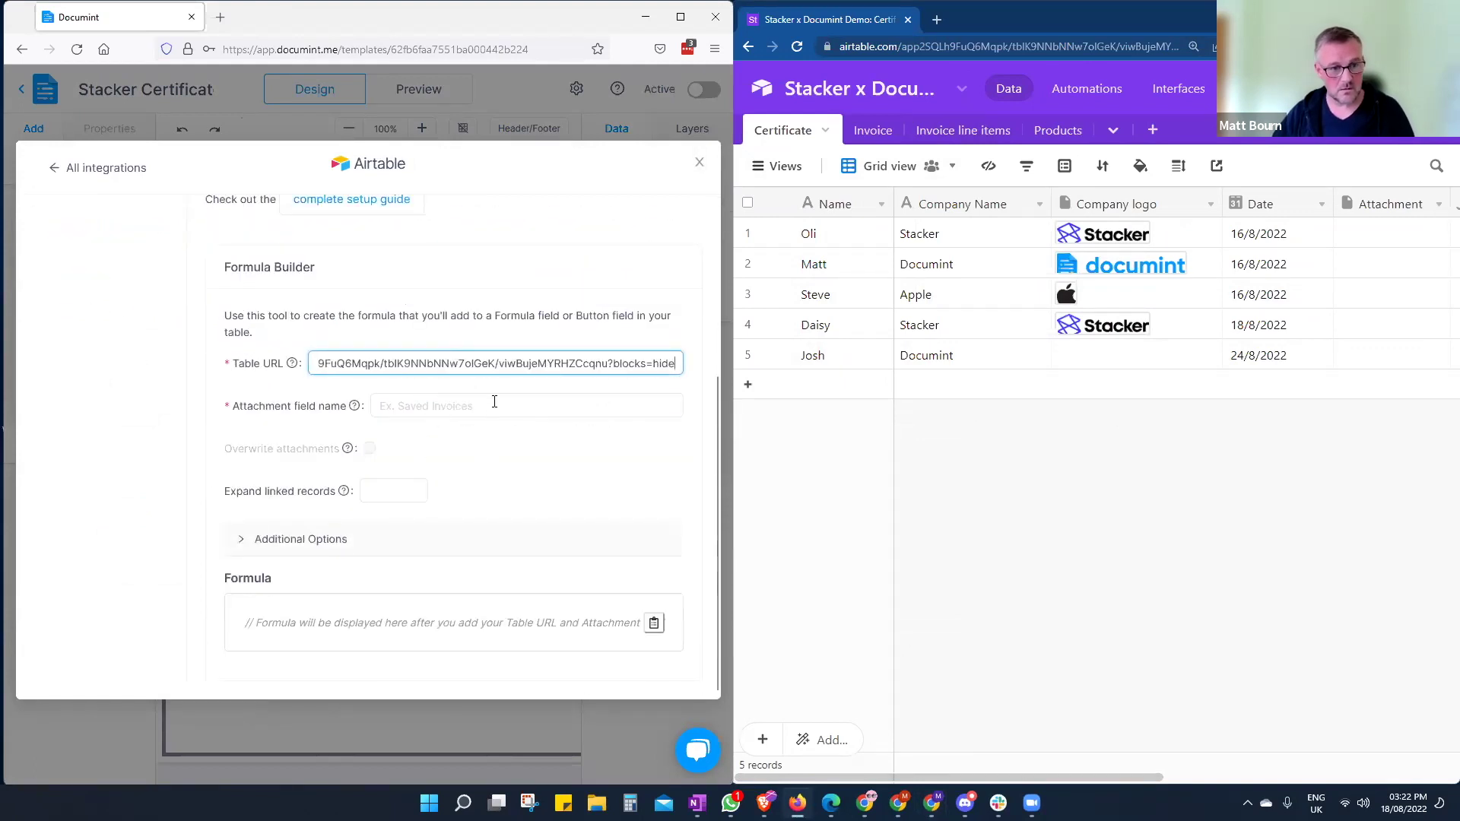
{"action": "left_click", "coordinate": [512, 397]}
{"action": "type", "text": "Attachment"}
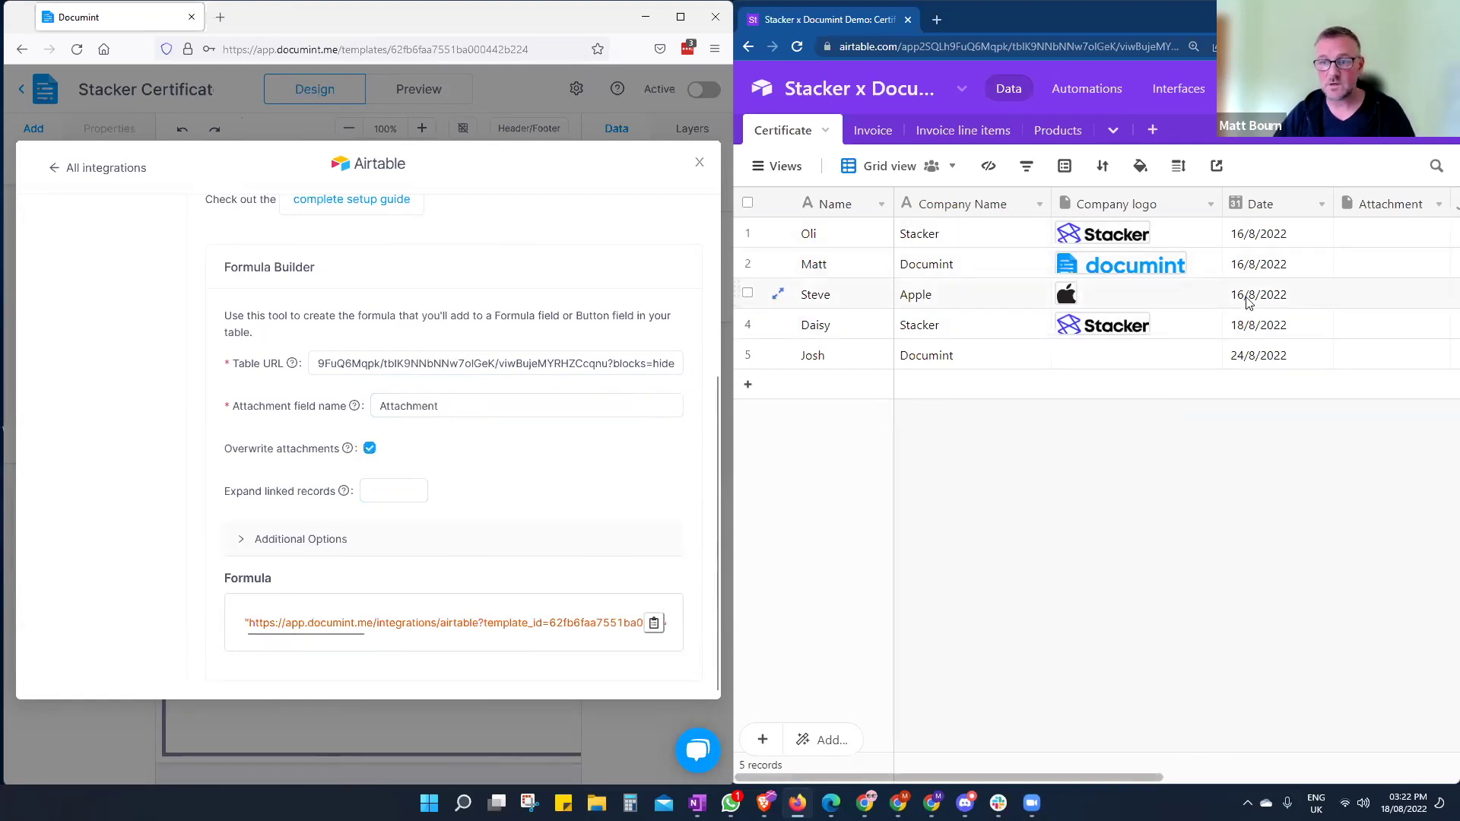
- Paste the copied Certificate formula into the Create document link field, save it, and return to Documint
{"action": "left_click", "coordinate": [654, 625]}
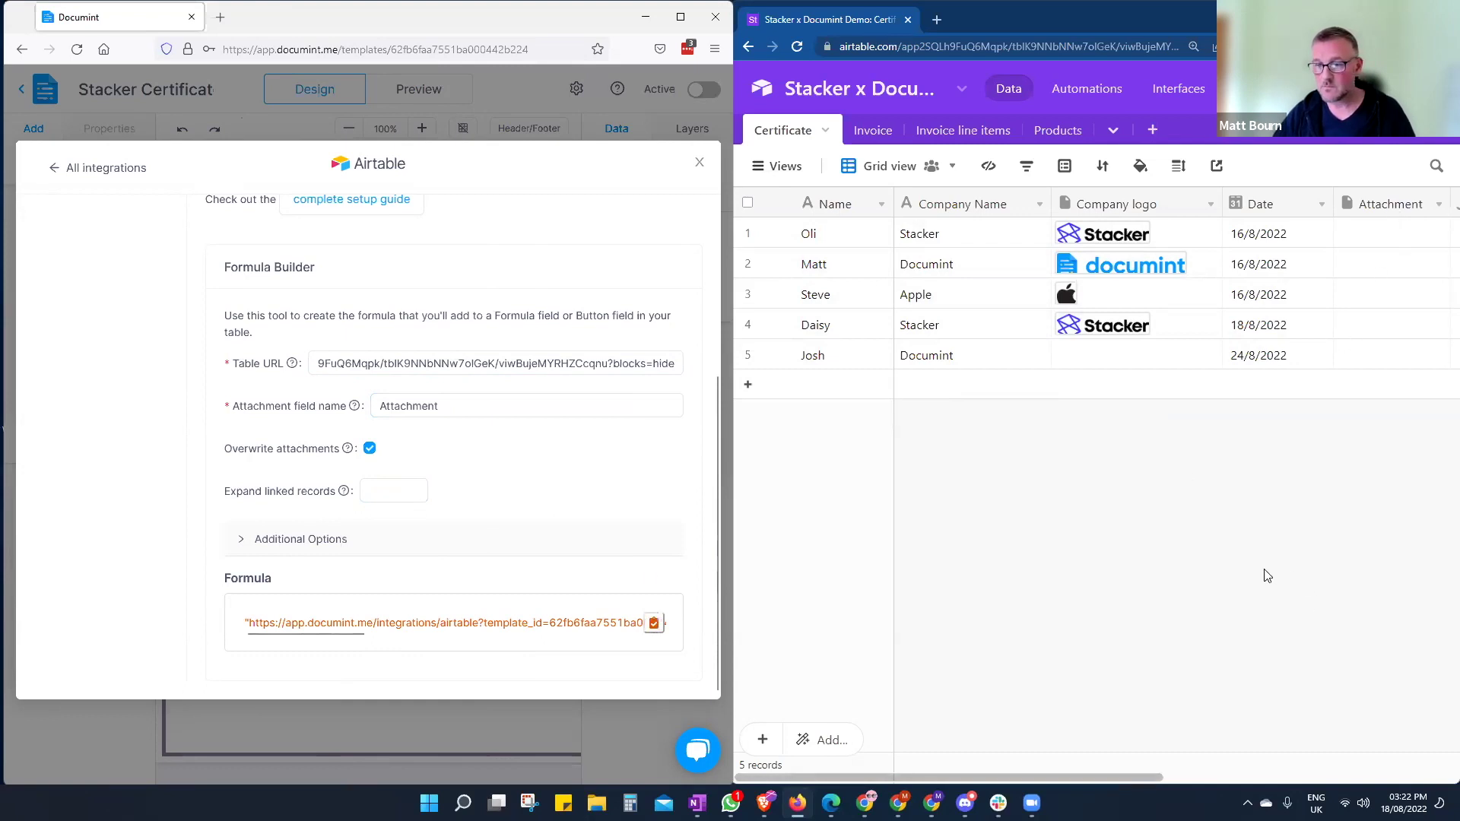
{"action": "left_click_drag", "start_coordinate": [1154, 778], "coordinate": [1322, 773]}
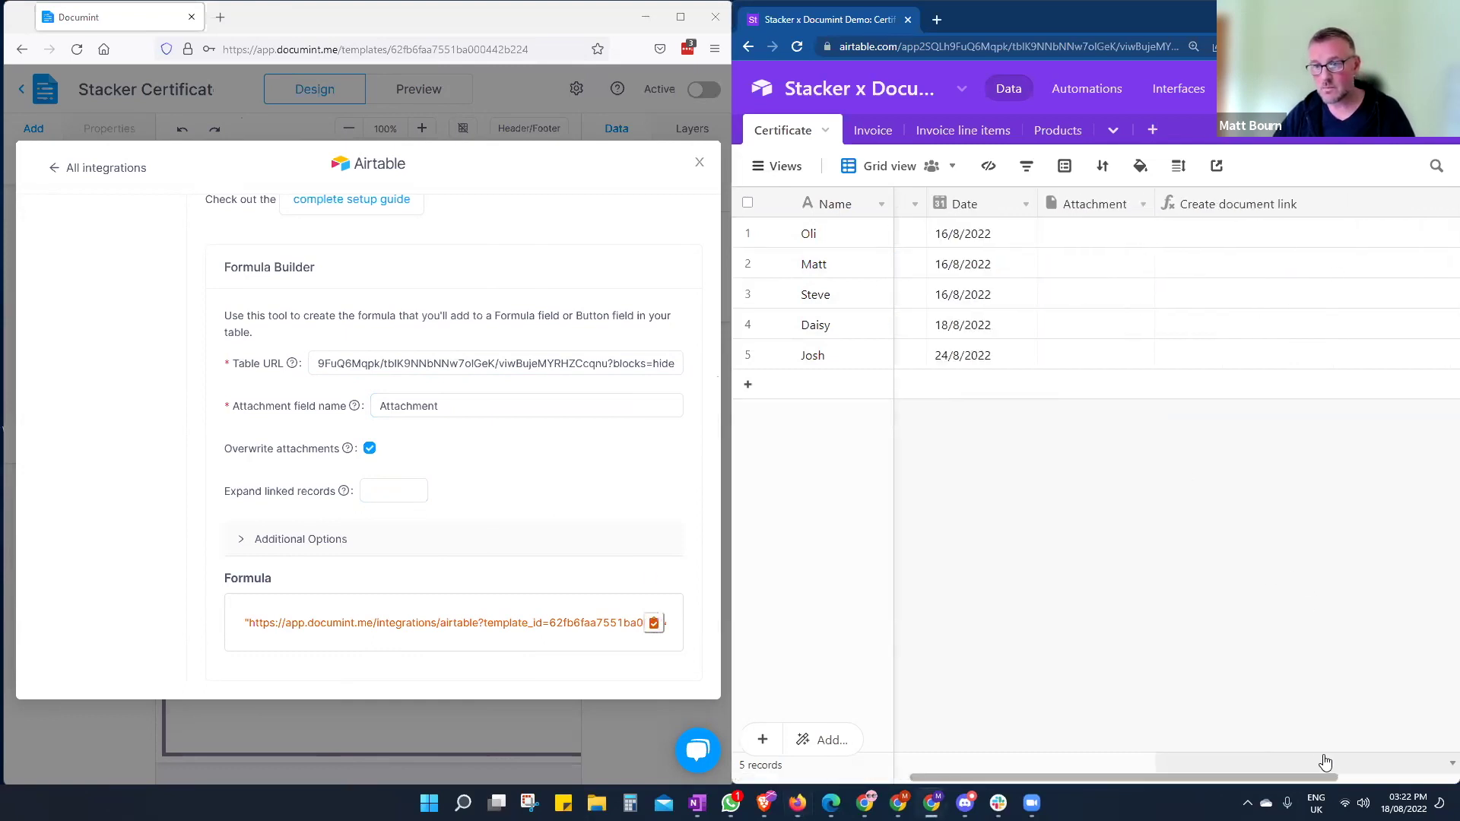
{"action": "double_click", "coordinate": [1256, 204]}
{"action": "left_click", "coordinate": [974, 421]}
{"action": "left_click_drag", "start_coordinate": [974, 420], "coordinate": [897, 428]}
{"action": "key", "text": "ctrl+v"}
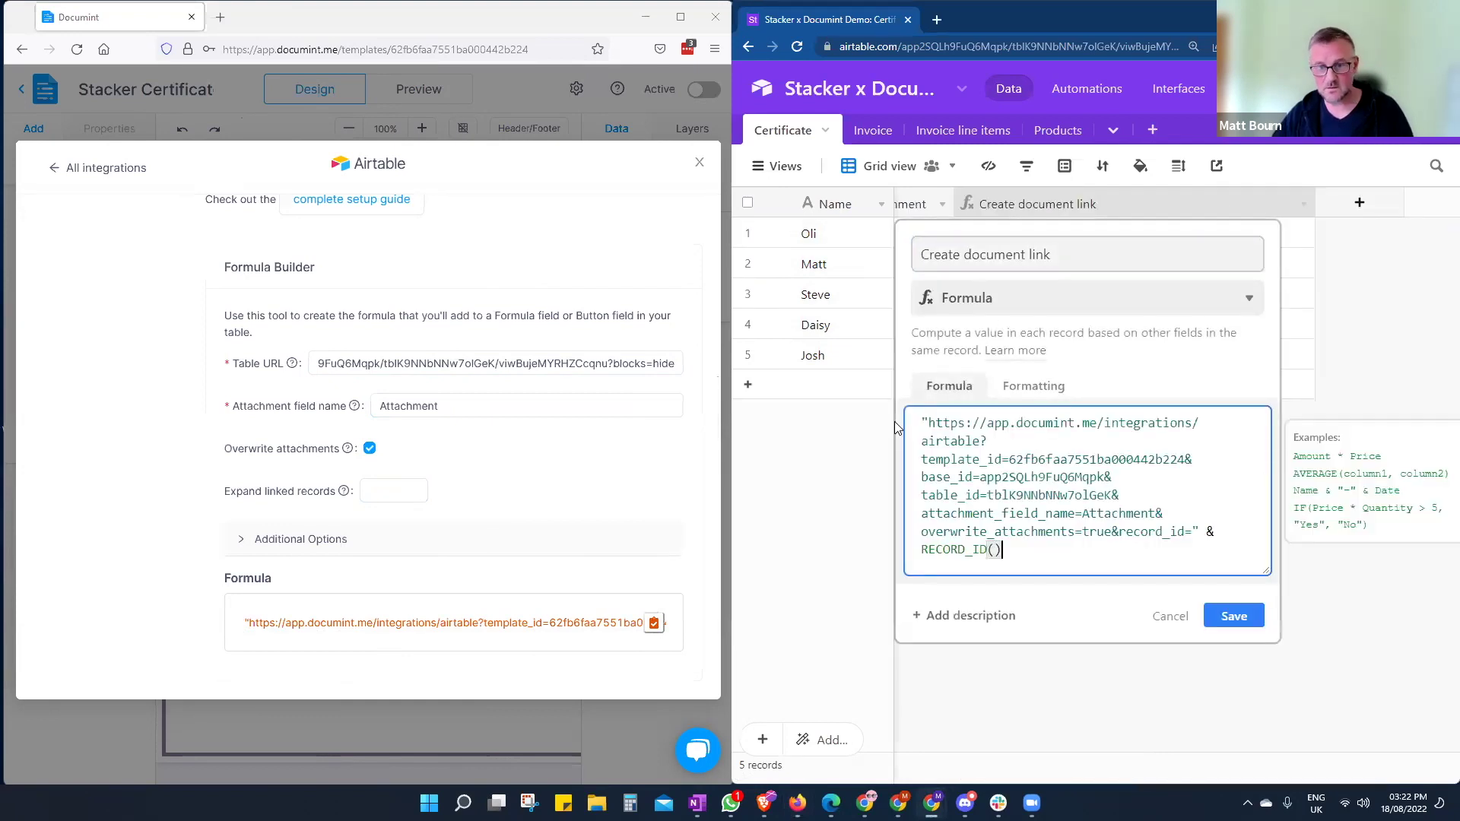
{"action": "left_click", "coordinate": [1234, 614]}
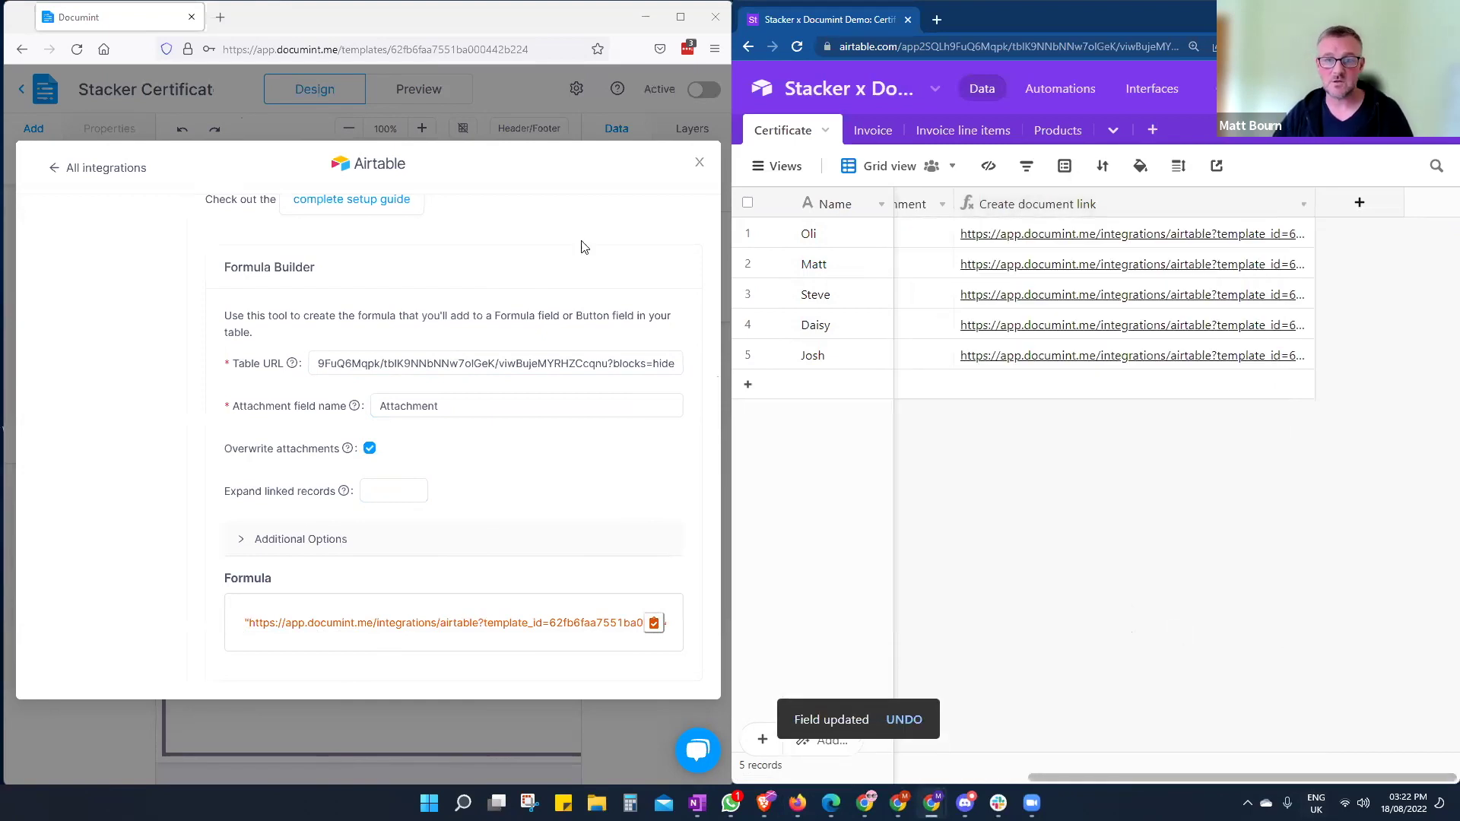
{"action": "left_click", "coordinate": [701, 165]}
{"action": "left_click", "coordinate": [701, 165]}
- Close Documint's Airtable integrations list
{"action": "left_click", "coordinate": [701, 164]}
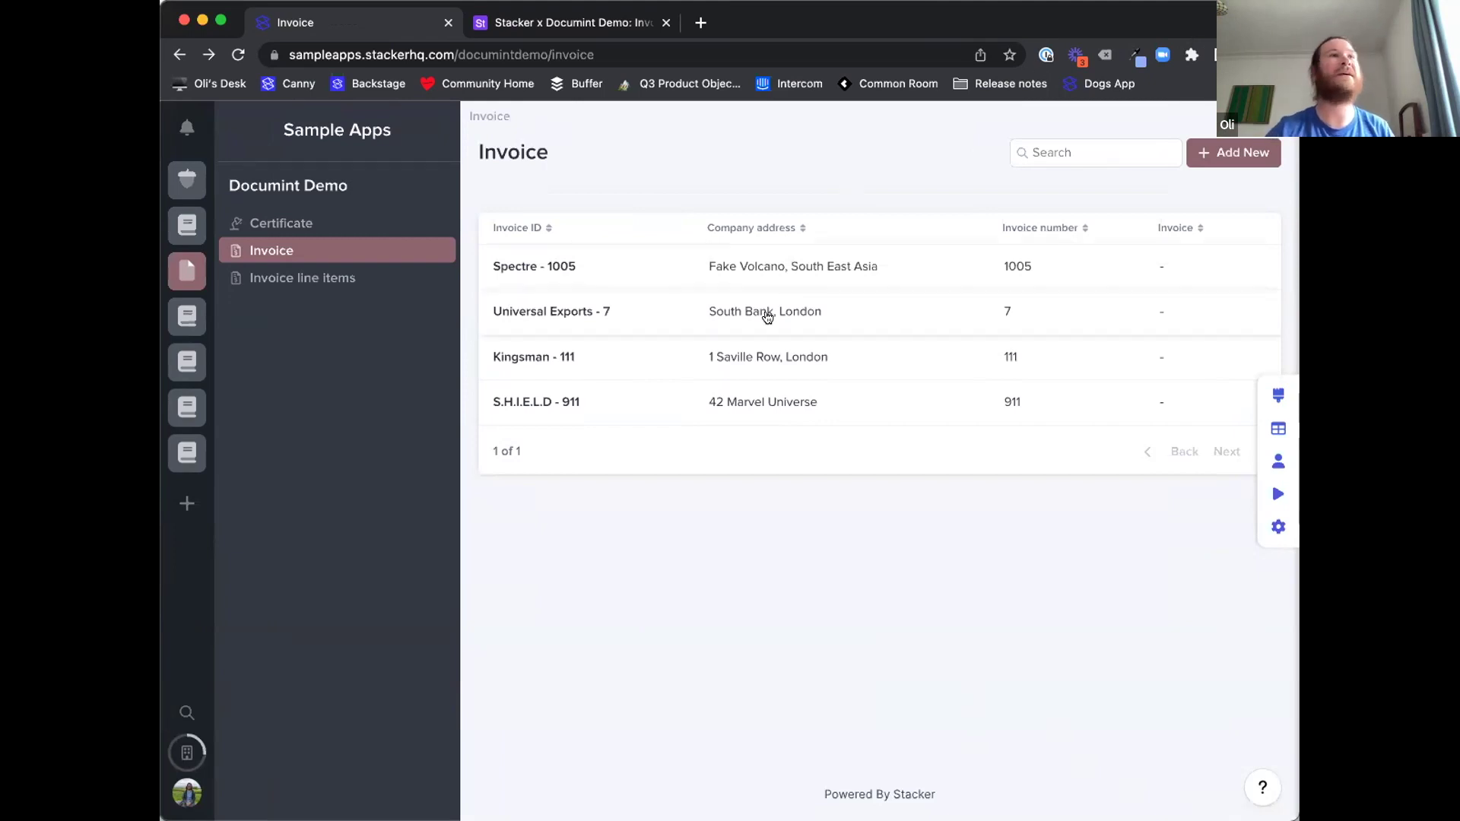
- Inspect the app's fields and data, then browse the Certificate, Invoice, and Invoice line items lists
{"action": "left_click", "coordinate": [1279, 428]}
{"action": "scroll", "coordinate": [623, 338], "scroll_direction": "right", "scroll_amount": 10}
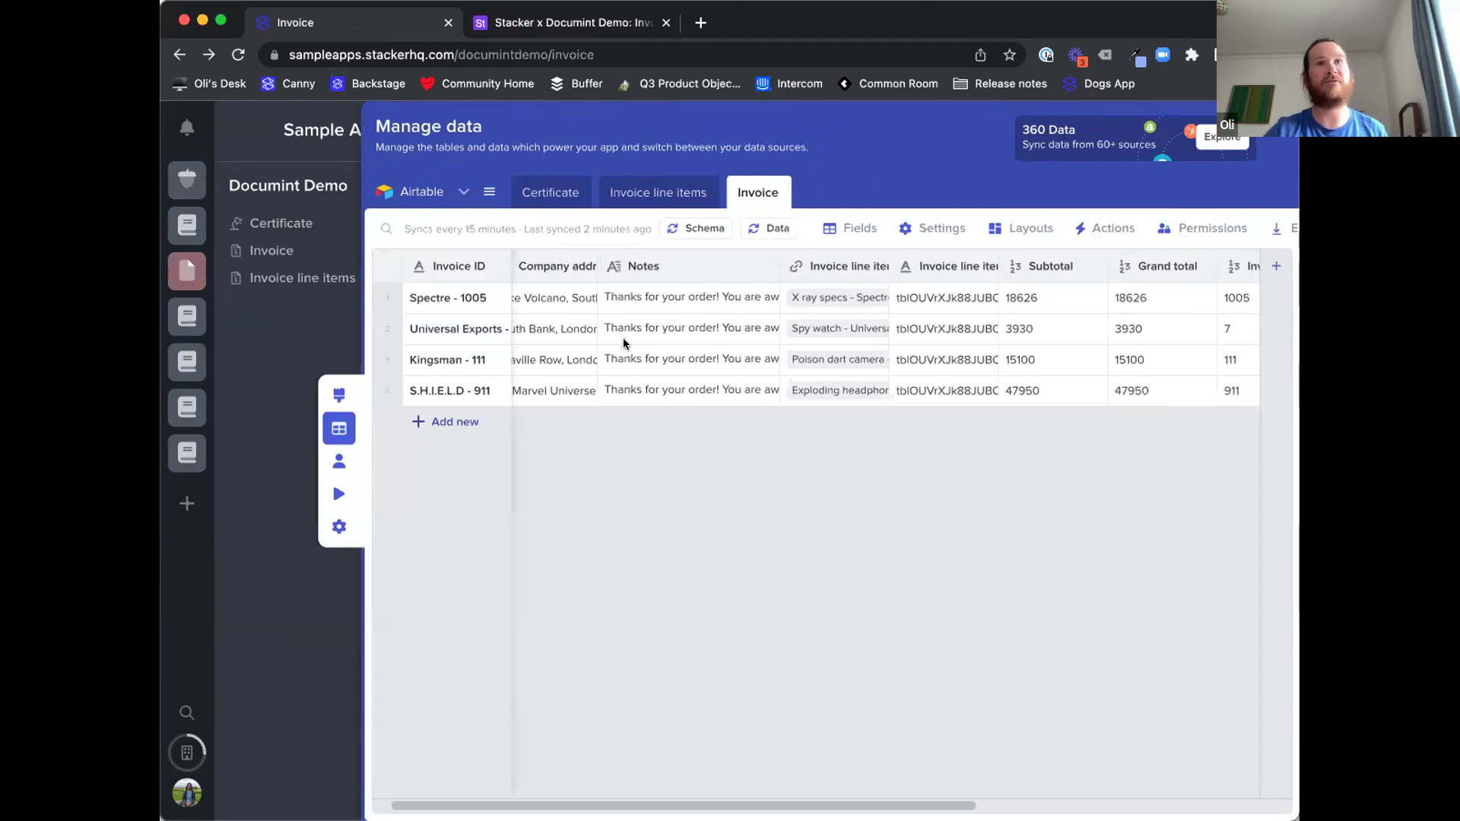
{"action": "scroll", "coordinate": [759, 342], "scroll_direction": "left", "scroll_amount": 10}
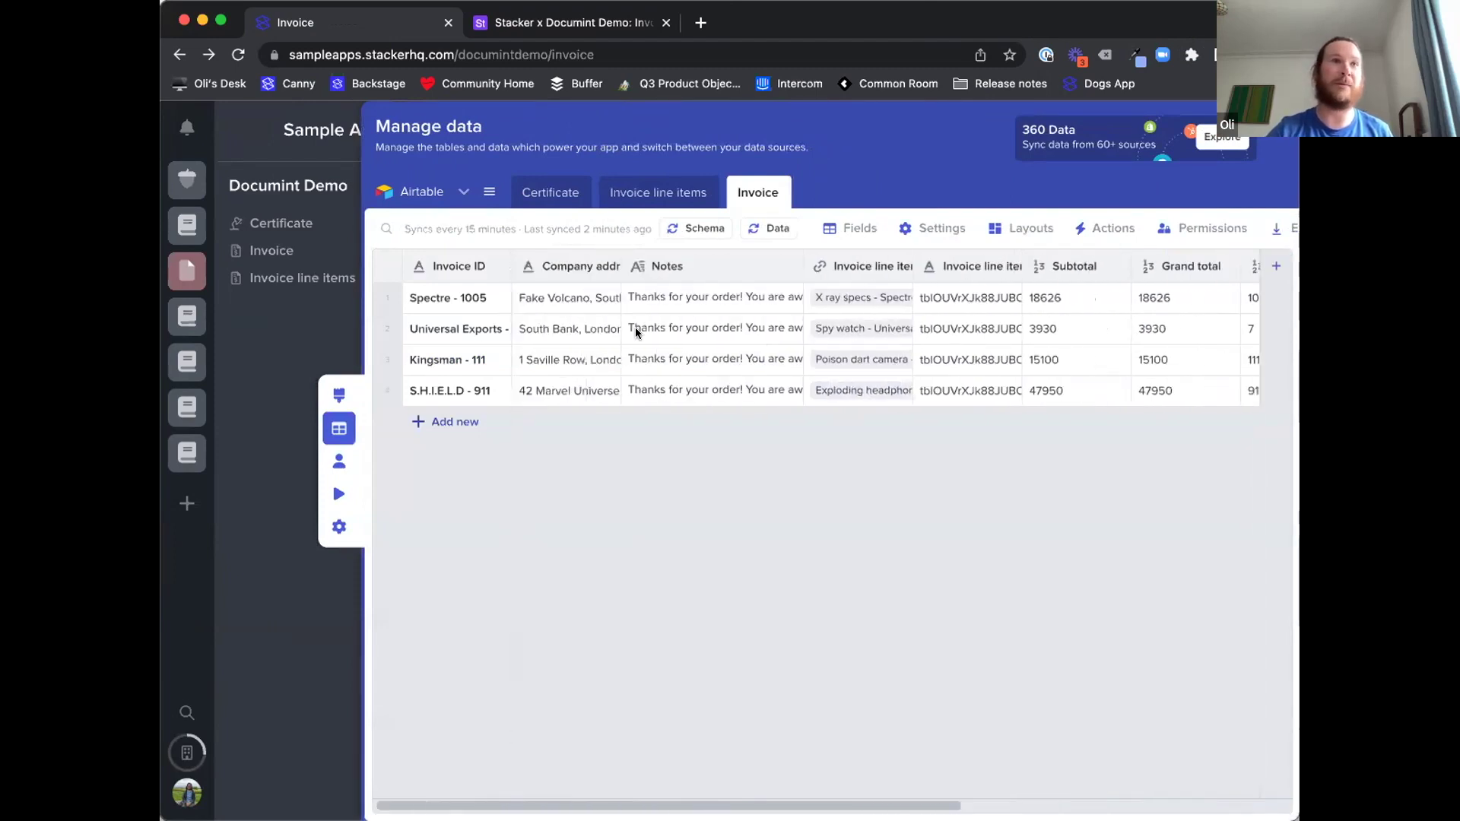
{"action": "left_click", "coordinate": [284, 317]}
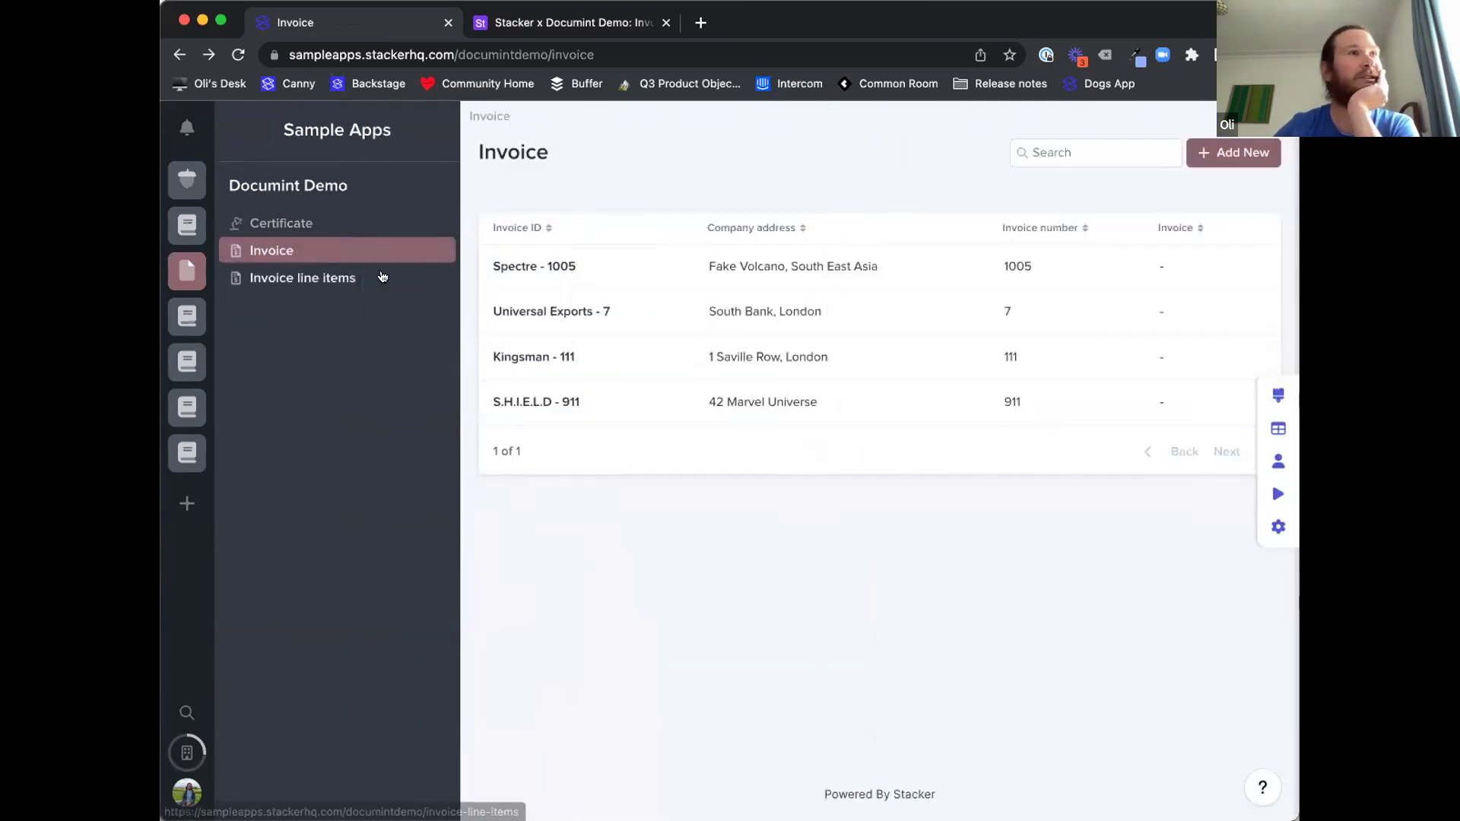
{"action": "left_click", "coordinate": [346, 224]}
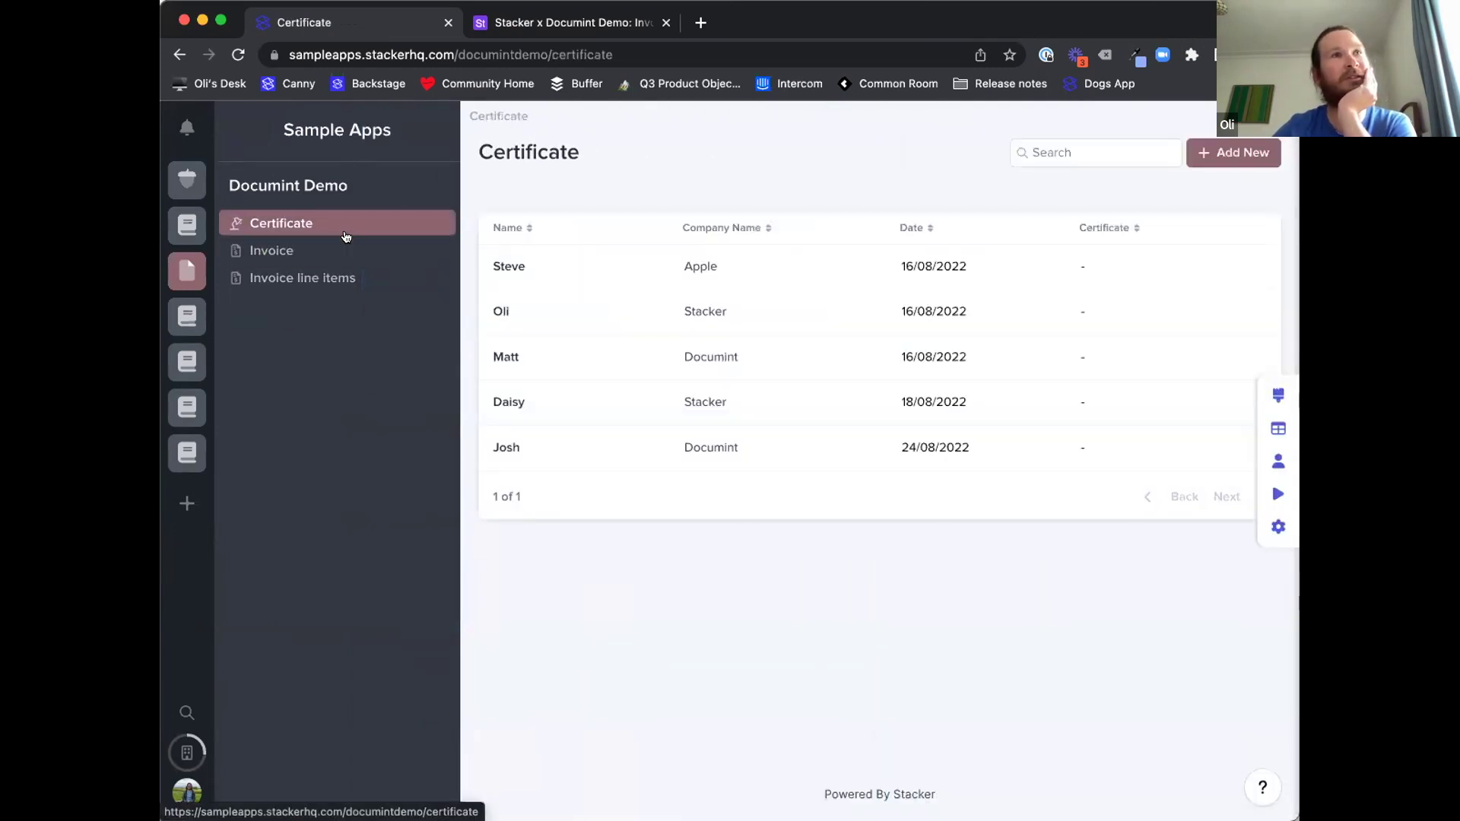
{"action": "left_click", "coordinate": [335, 254]}
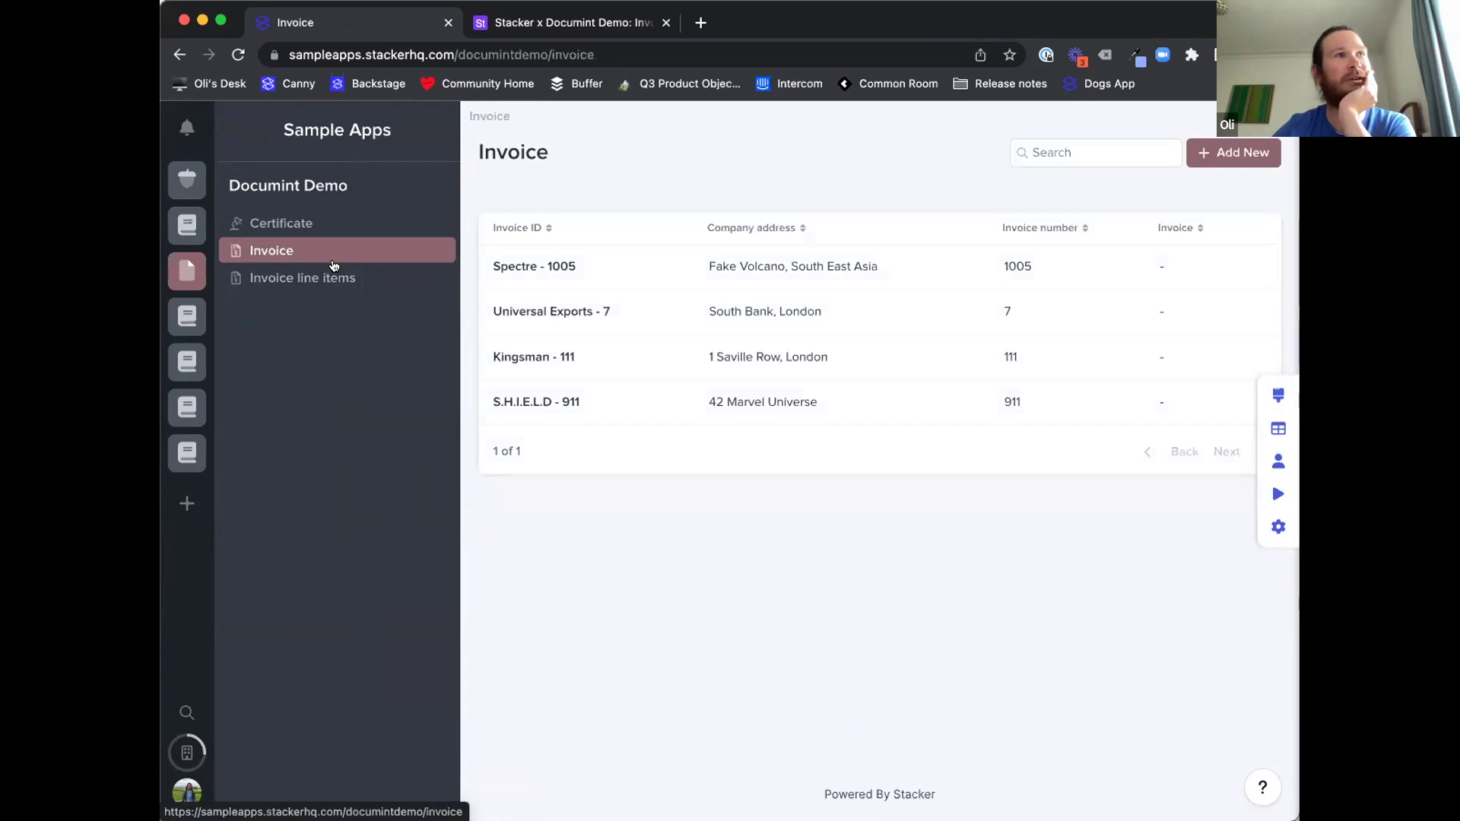
{"action": "left_click", "coordinate": [325, 279]}
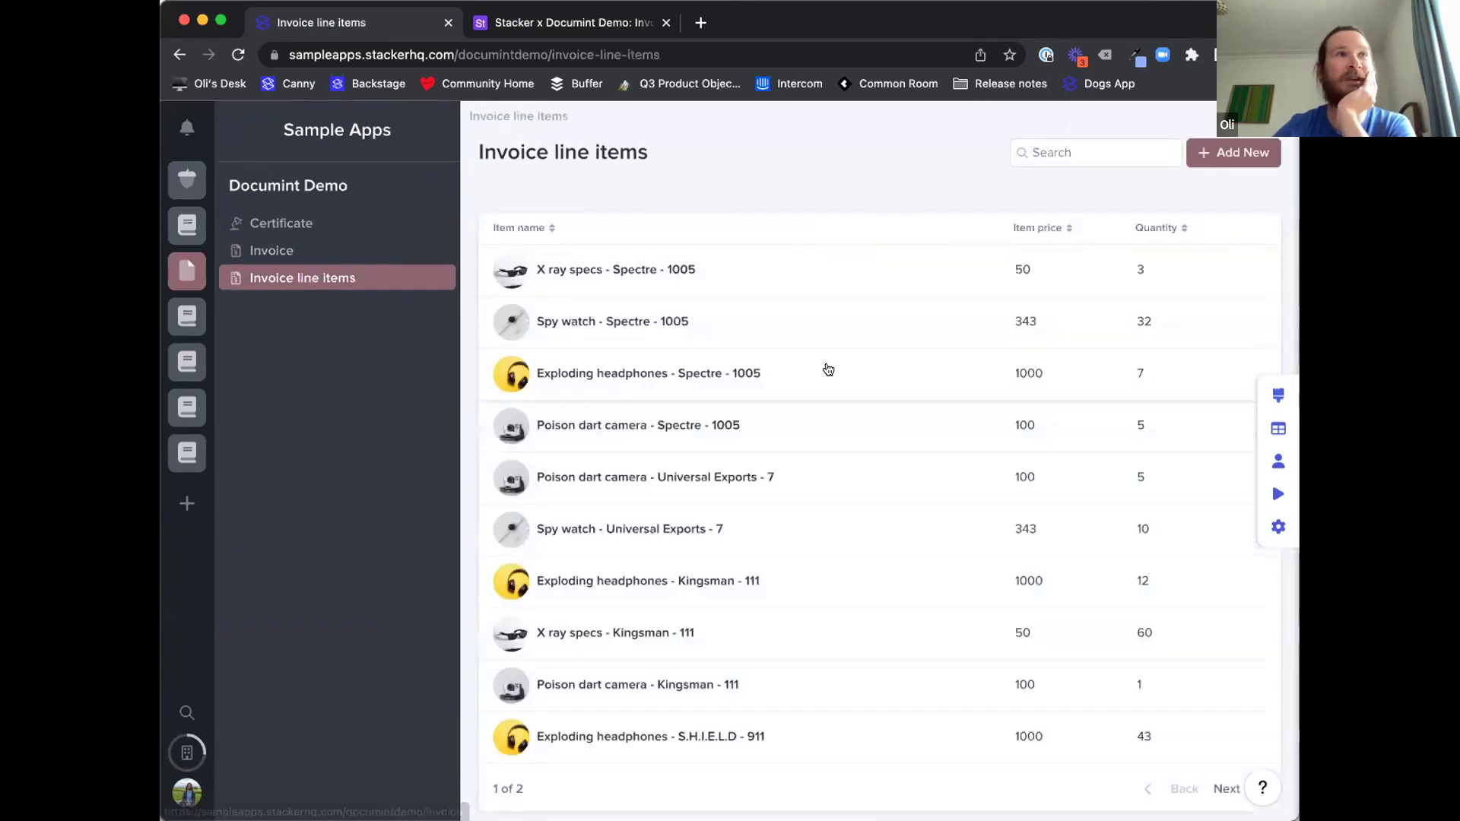
- Look through the Invoice line items, then return to the Invoice list
{"action": "scroll", "coordinate": [825, 368], "scroll_direction": "down", "scroll_amount": 2}
{"action": "scroll", "coordinate": [705, 383], "scroll_direction": "down", "scroll_amount": 1}
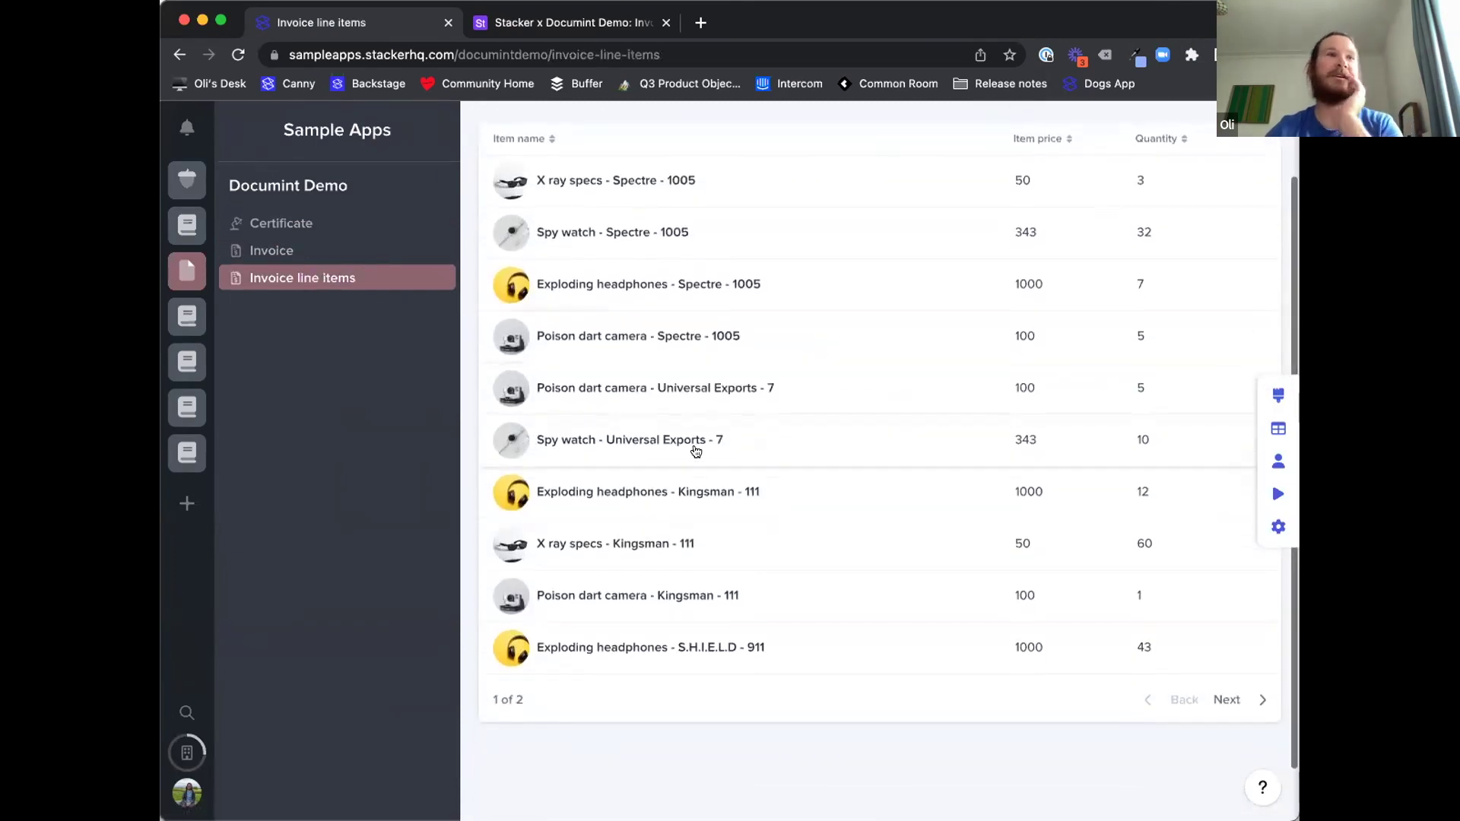
{"action": "scroll", "coordinate": [701, 441], "scroll_direction": "up", "scroll_amount": 2}
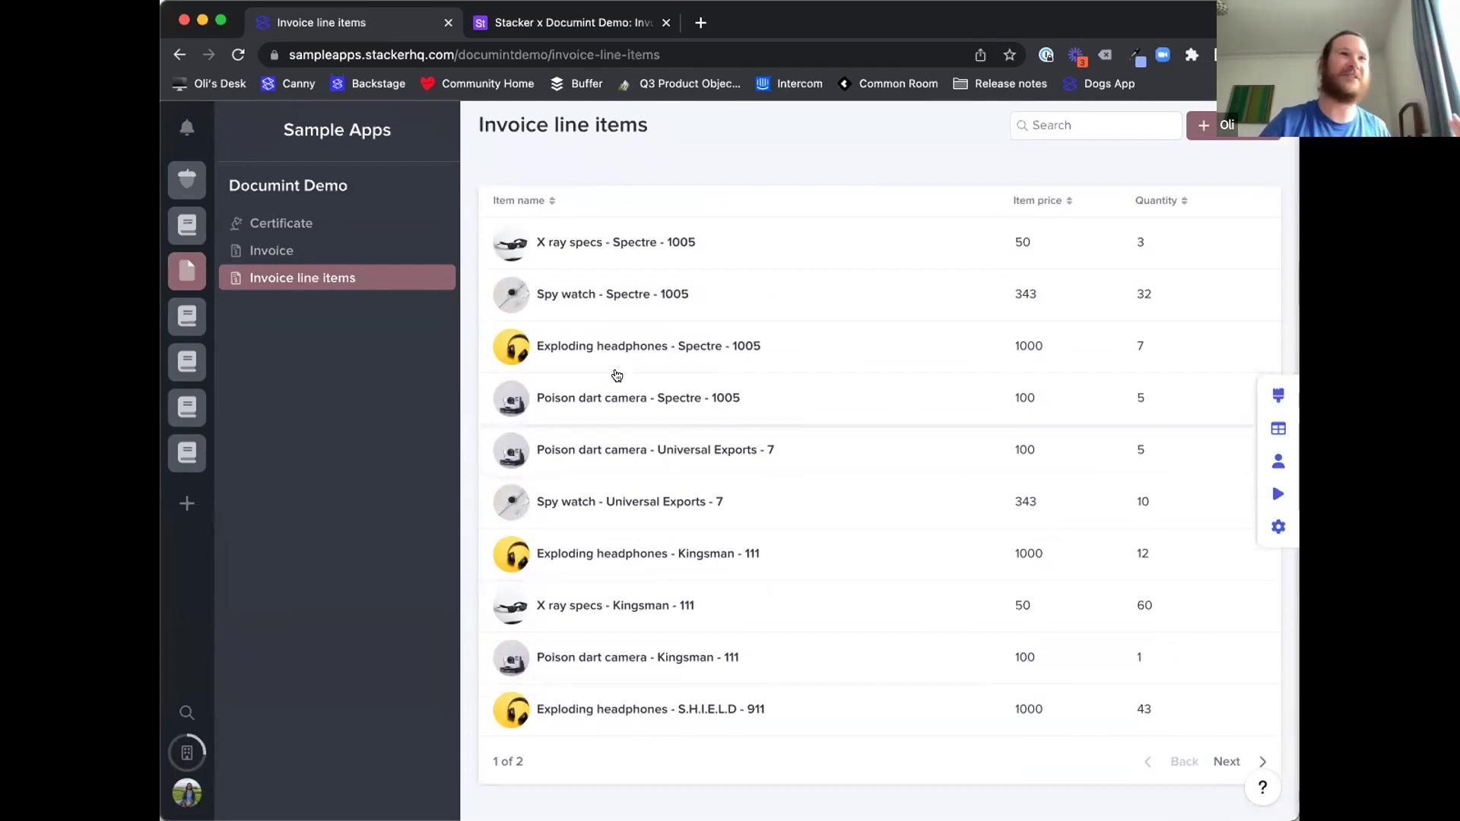
{"action": "left_click", "coordinate": [375, 246]}
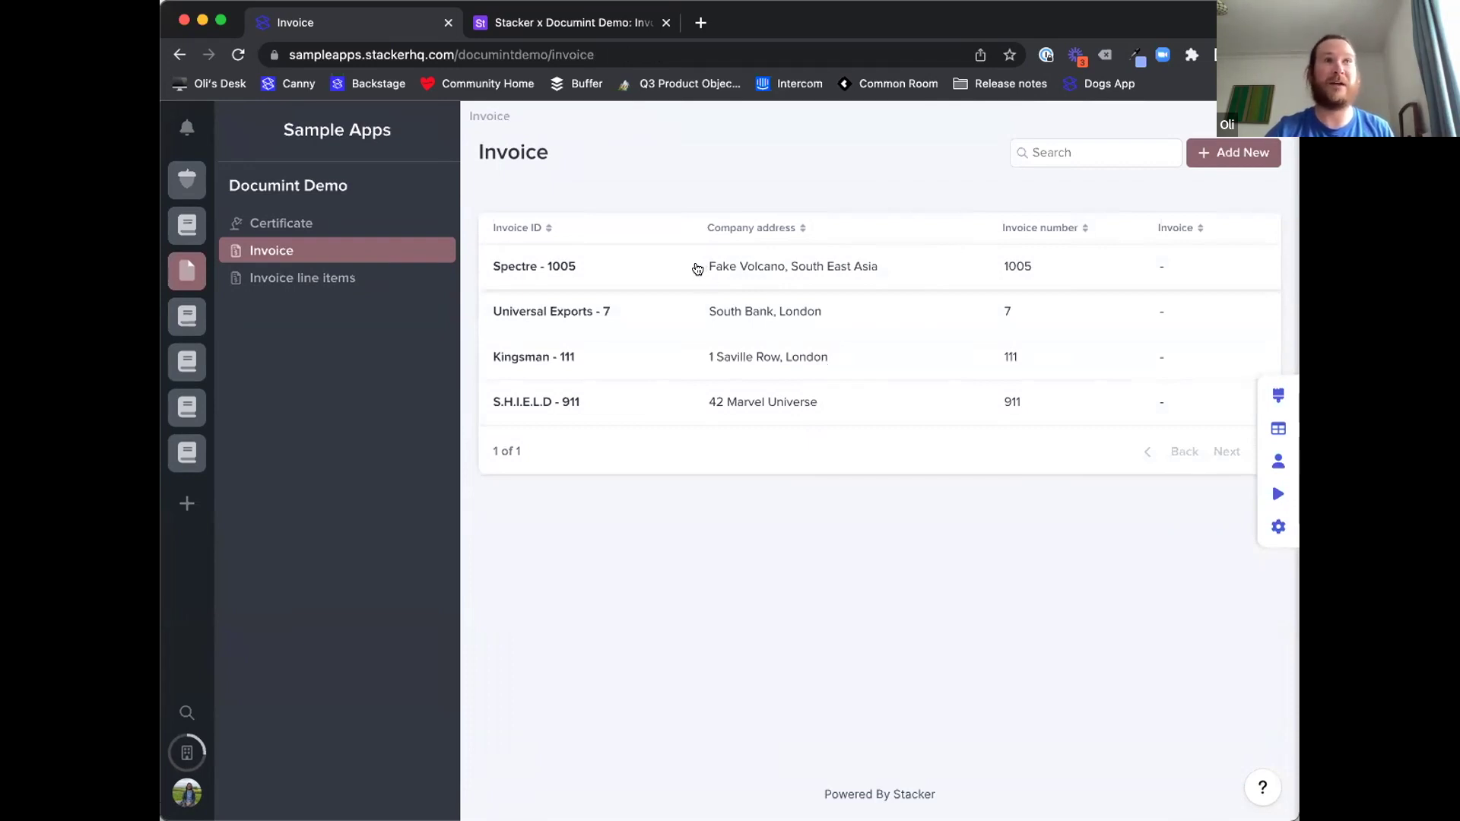
- Edit and save the Spectre - 1005 invoice to generate its PDF, then return to the list
{"action": "left_click", "coordinate": [696, 269]}
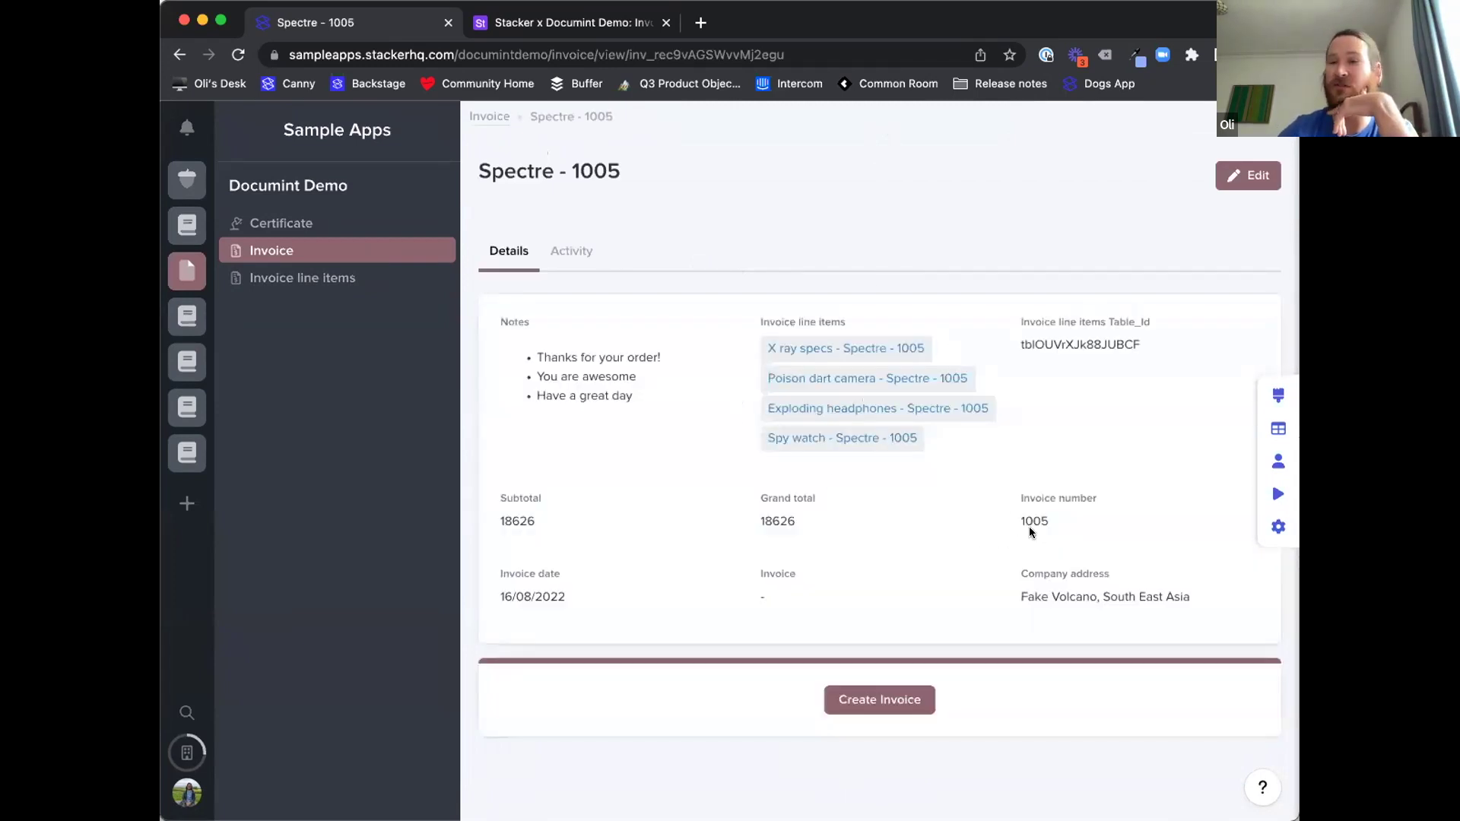
{"action": "scroll", "coordinate": [1029, 531], "scroll_direction": "down", "scroll_amount": 1}
{"action": "left_click", "coordinate": [1233, 157]}
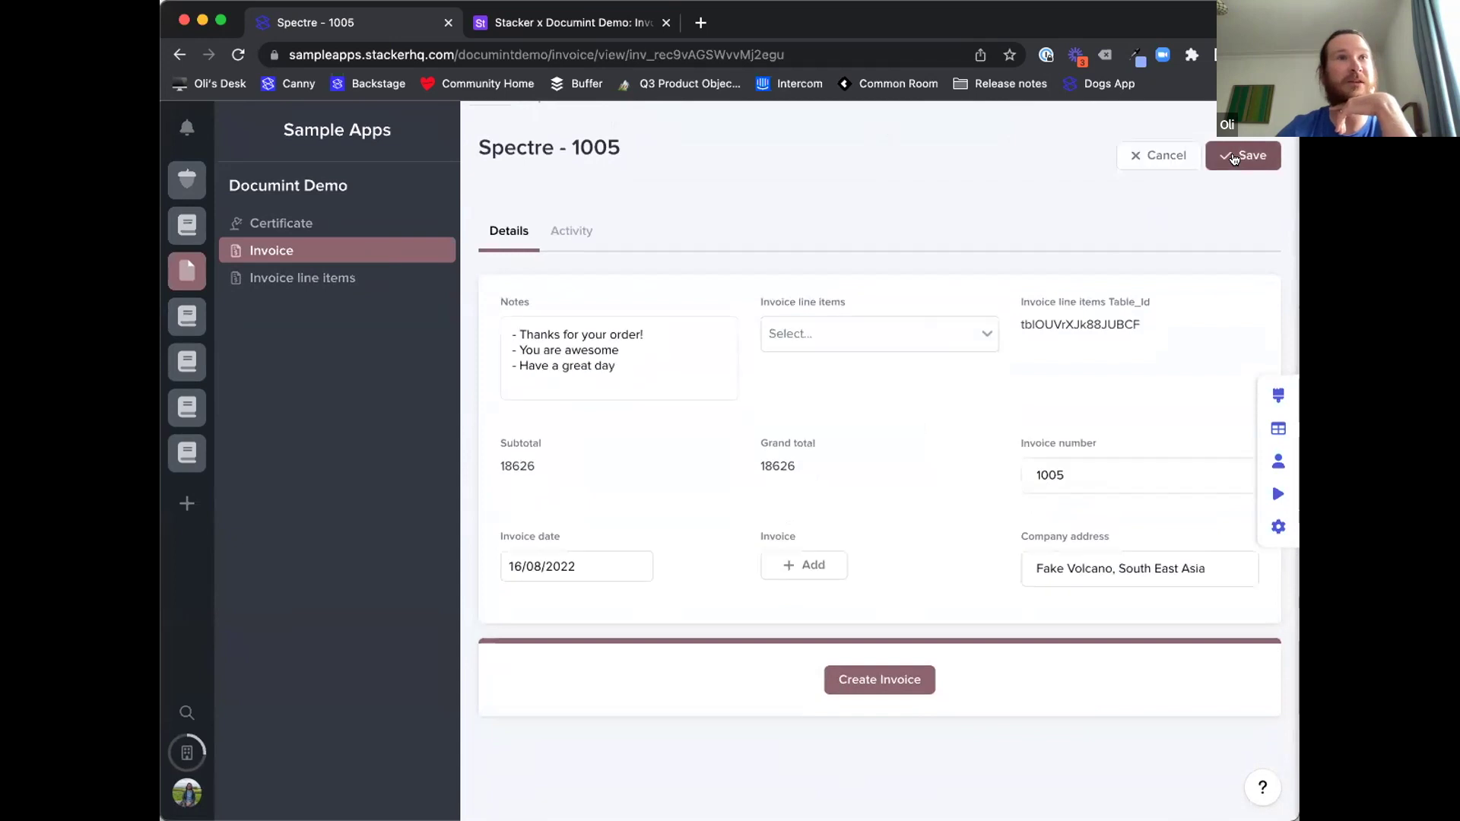
{"action": "scroll", "coordinate": [1020, 446], "scroll_direction": "down", "scroll_amount": 1}
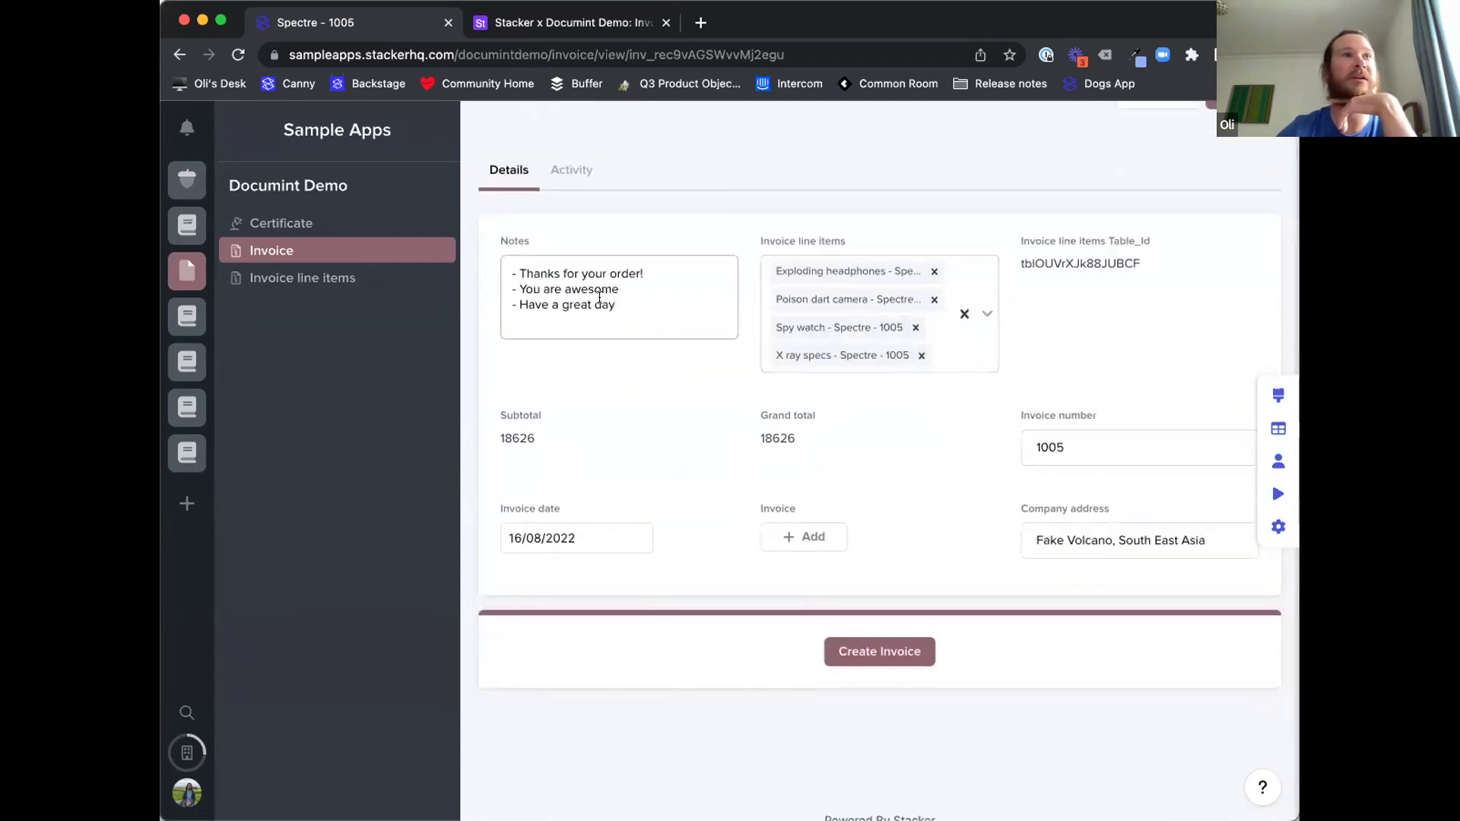
{"action": "scroll", "coordinate": [740, 447], "scroll_direction": "up", "scroll_amount": 1}
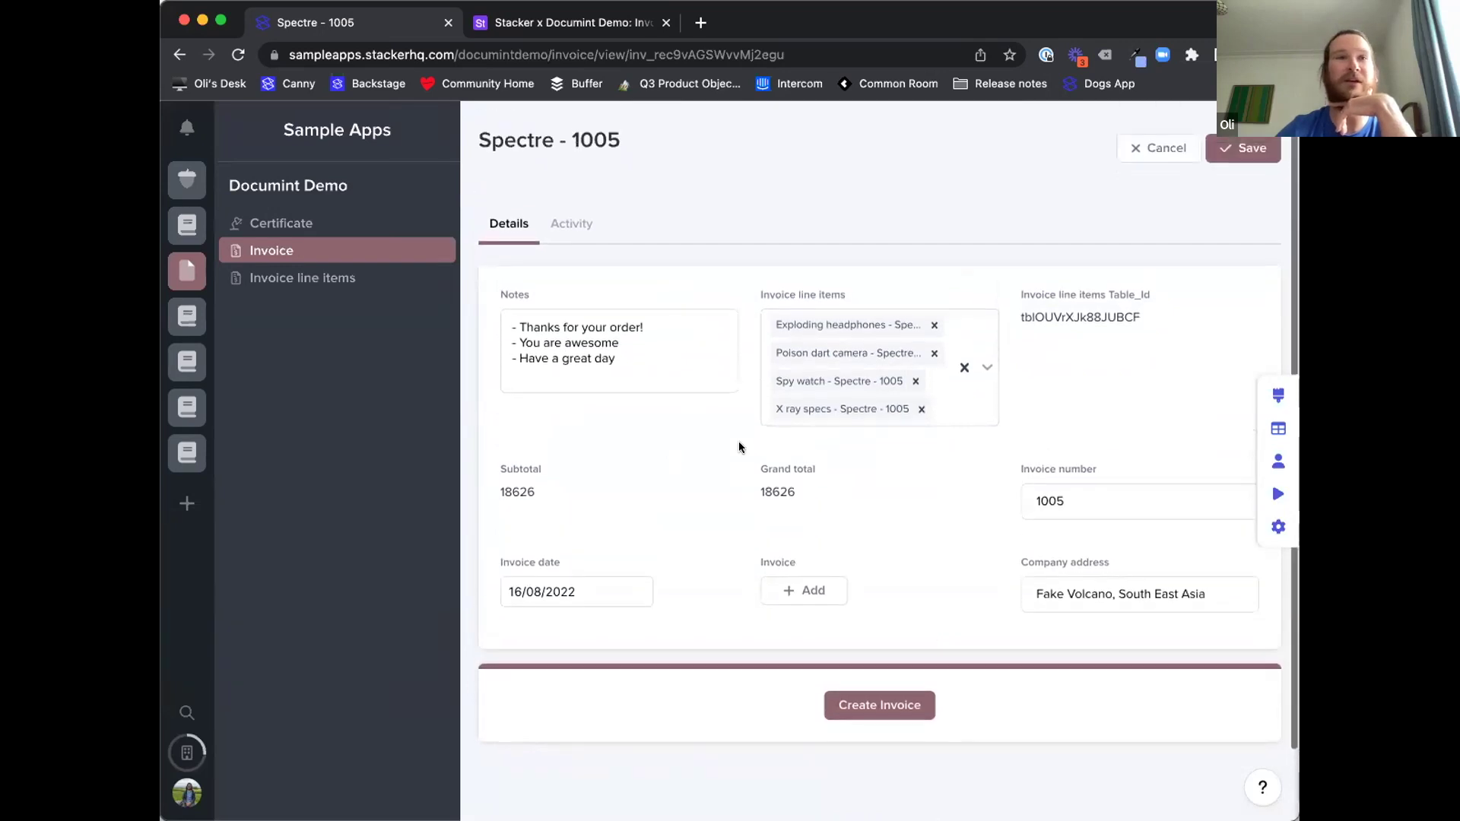
{"action": "left_click", "coordinate": [1257, 155]}
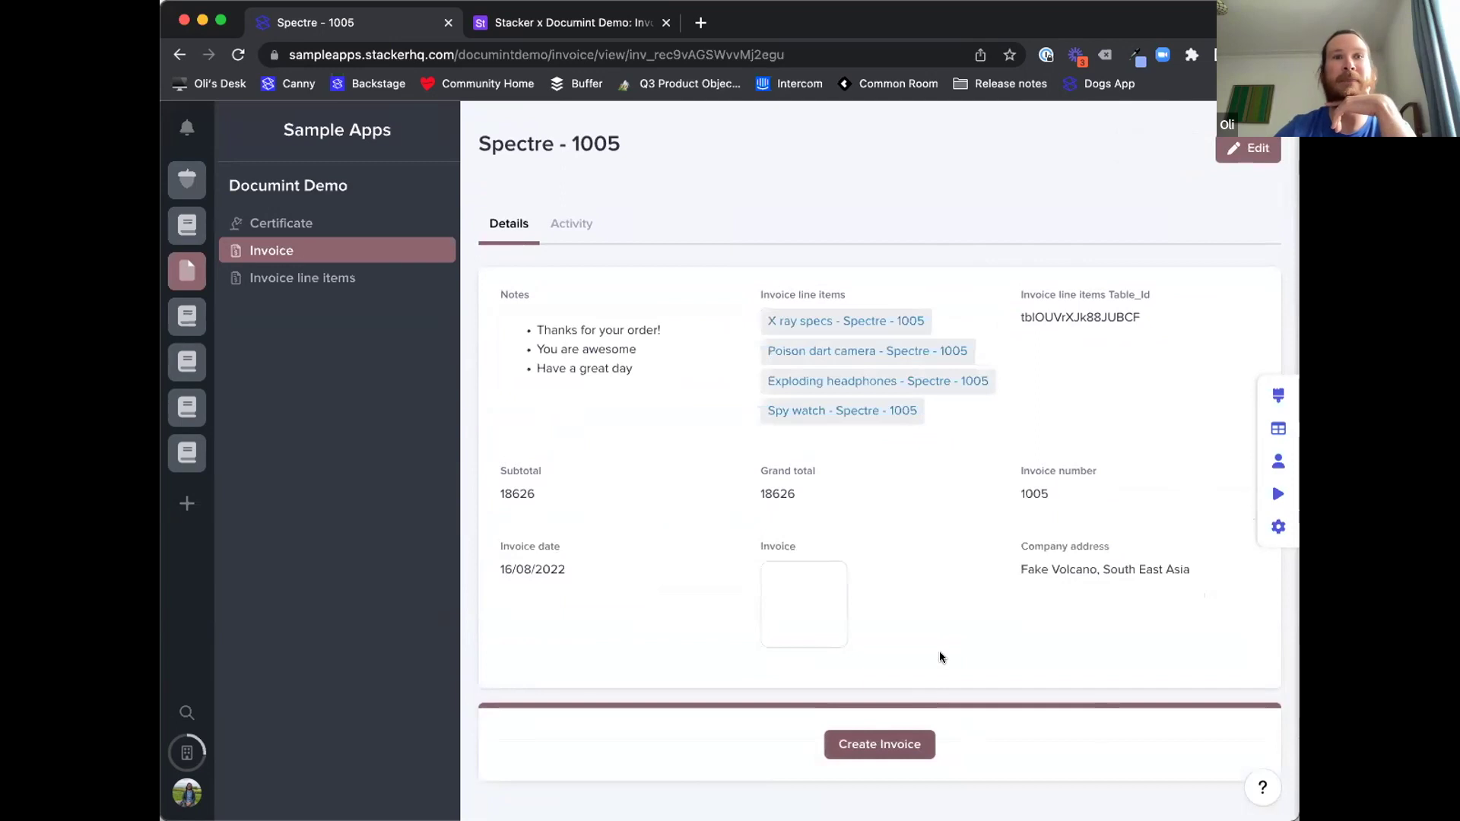
{"action": "scroll", "coordinate": [941, 657], "scroll_direction": "down", "scroll_amount": 2}
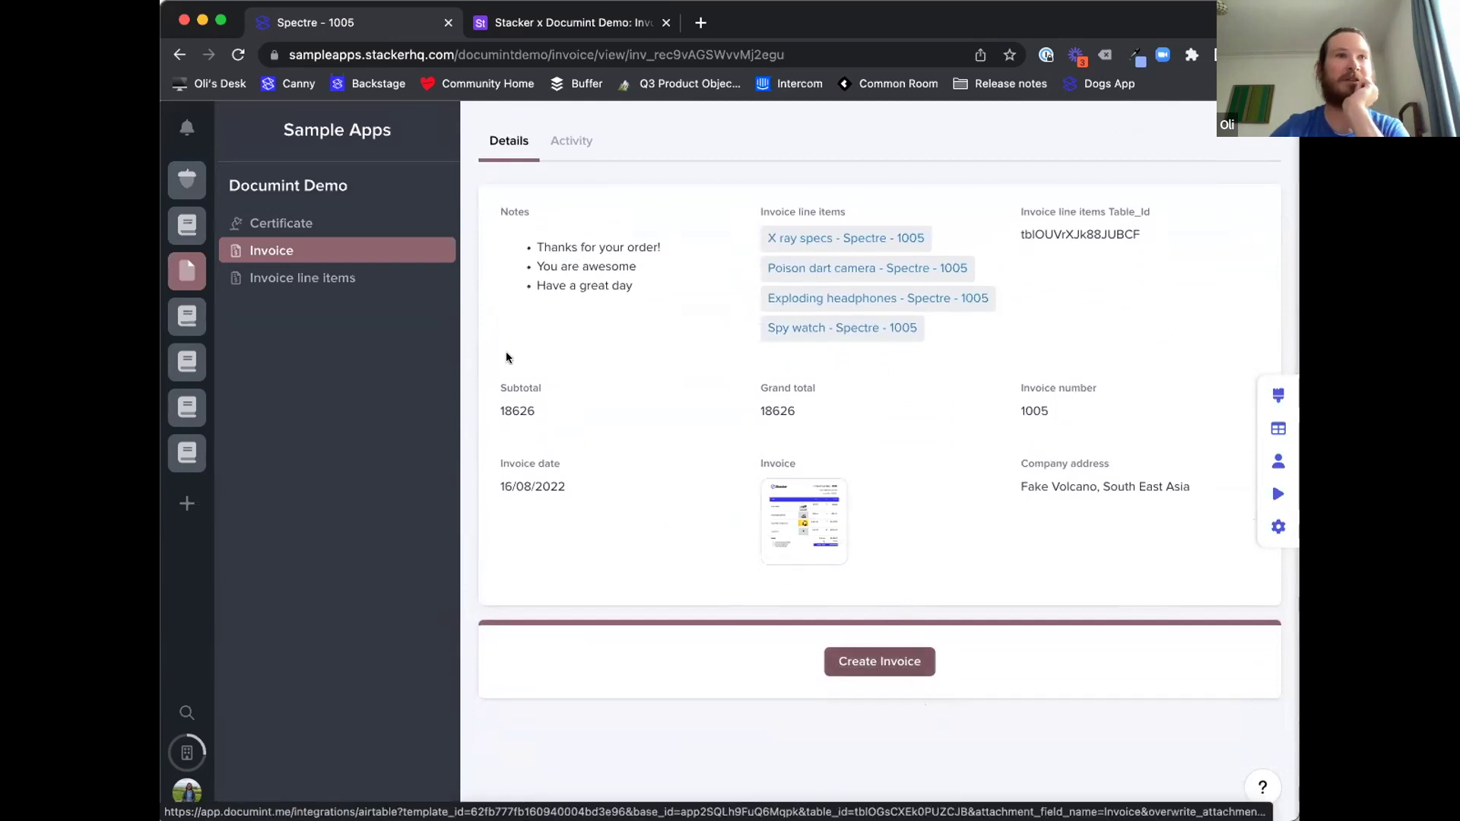
{"action": "left_click", "coordinate": [376, 262]}
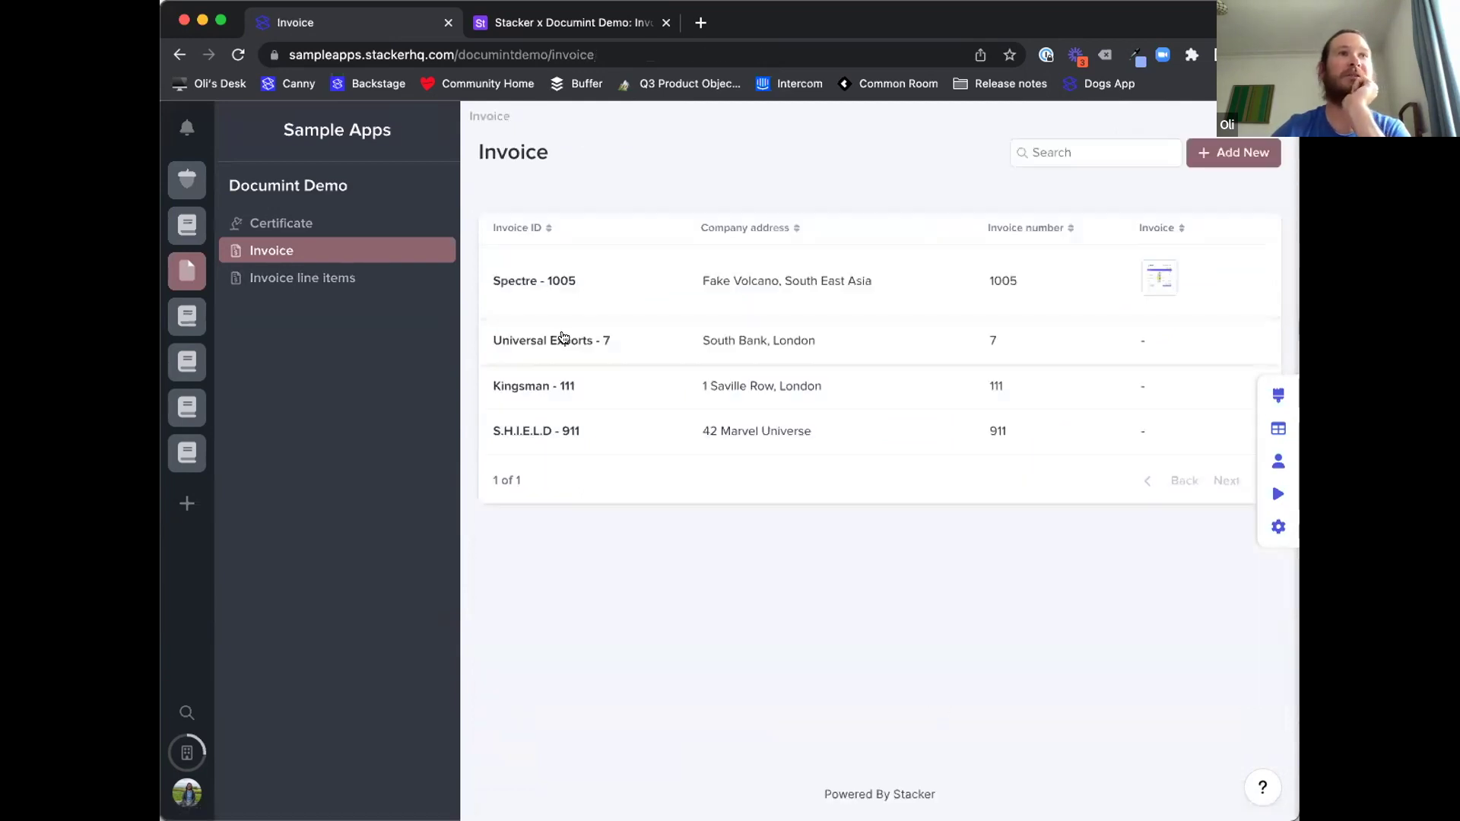
- Generate the $3,930.00 Documint invoice for Universal Exports - 7 and return to the invoice list
{"action": "left_click", "coordinate": [568, 335]}
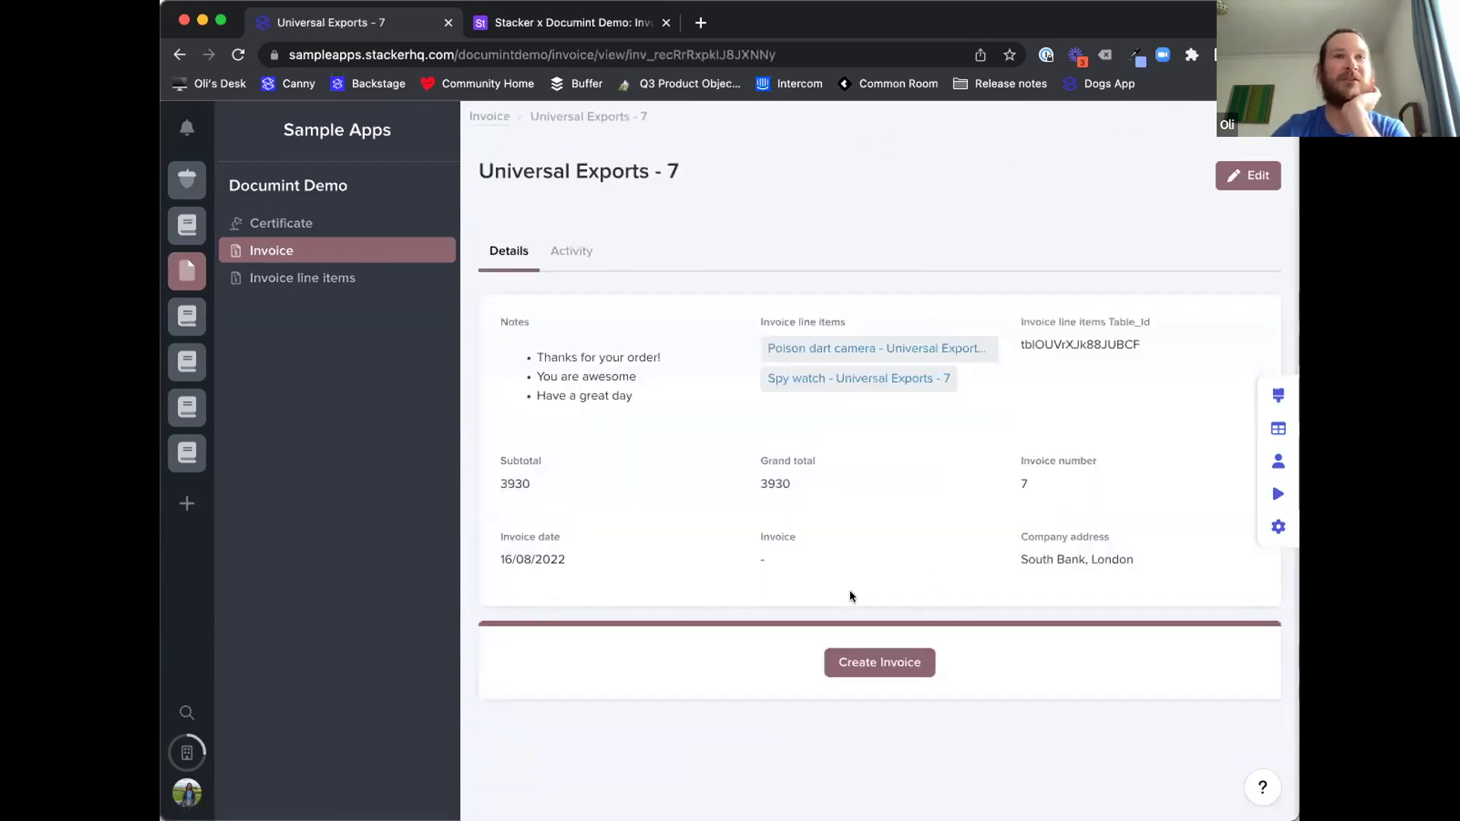
{"action": "scroll", "coordinate": [852, 593], "scroll_direction": "down", "scroll_amount": 1}
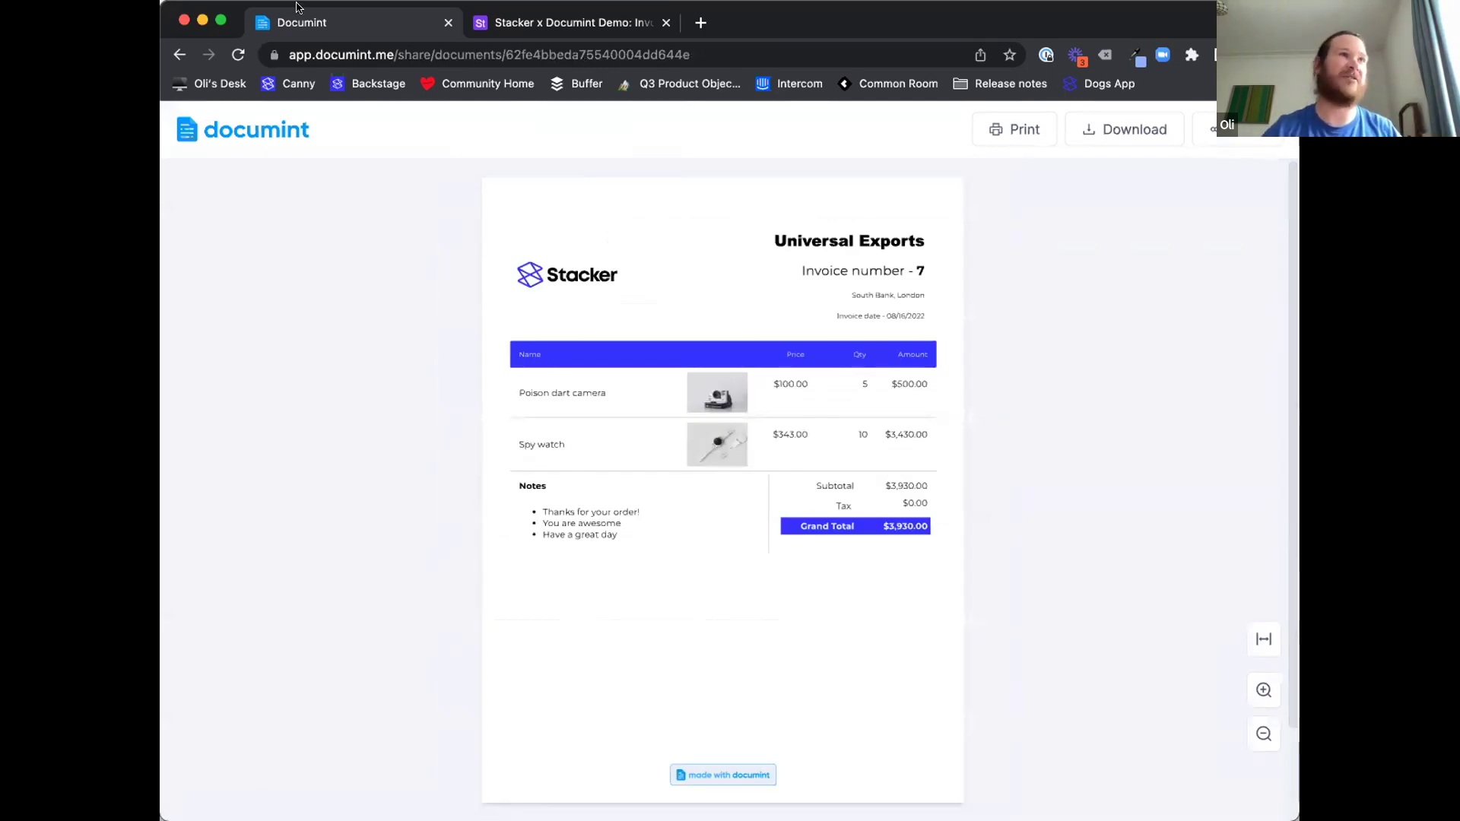
{"action": "left_click", "coordinate": [176, 53]}
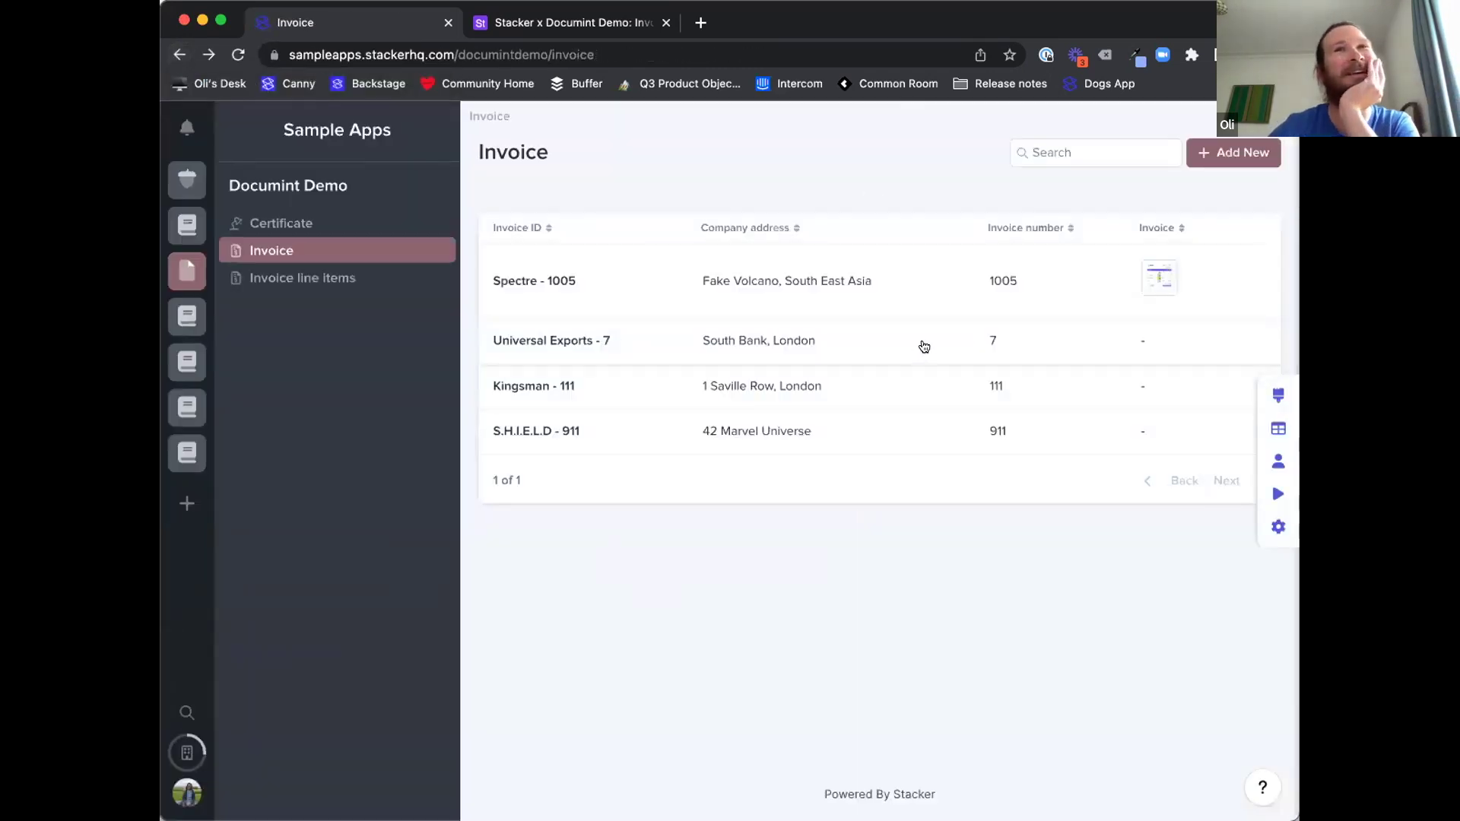
- Sync the invoice data from Airtable via Manage fields and data
{"action": "left_click", "coordinate": [1278, 428]}
{"action": "left_click", "coordinate": [747, 228]}
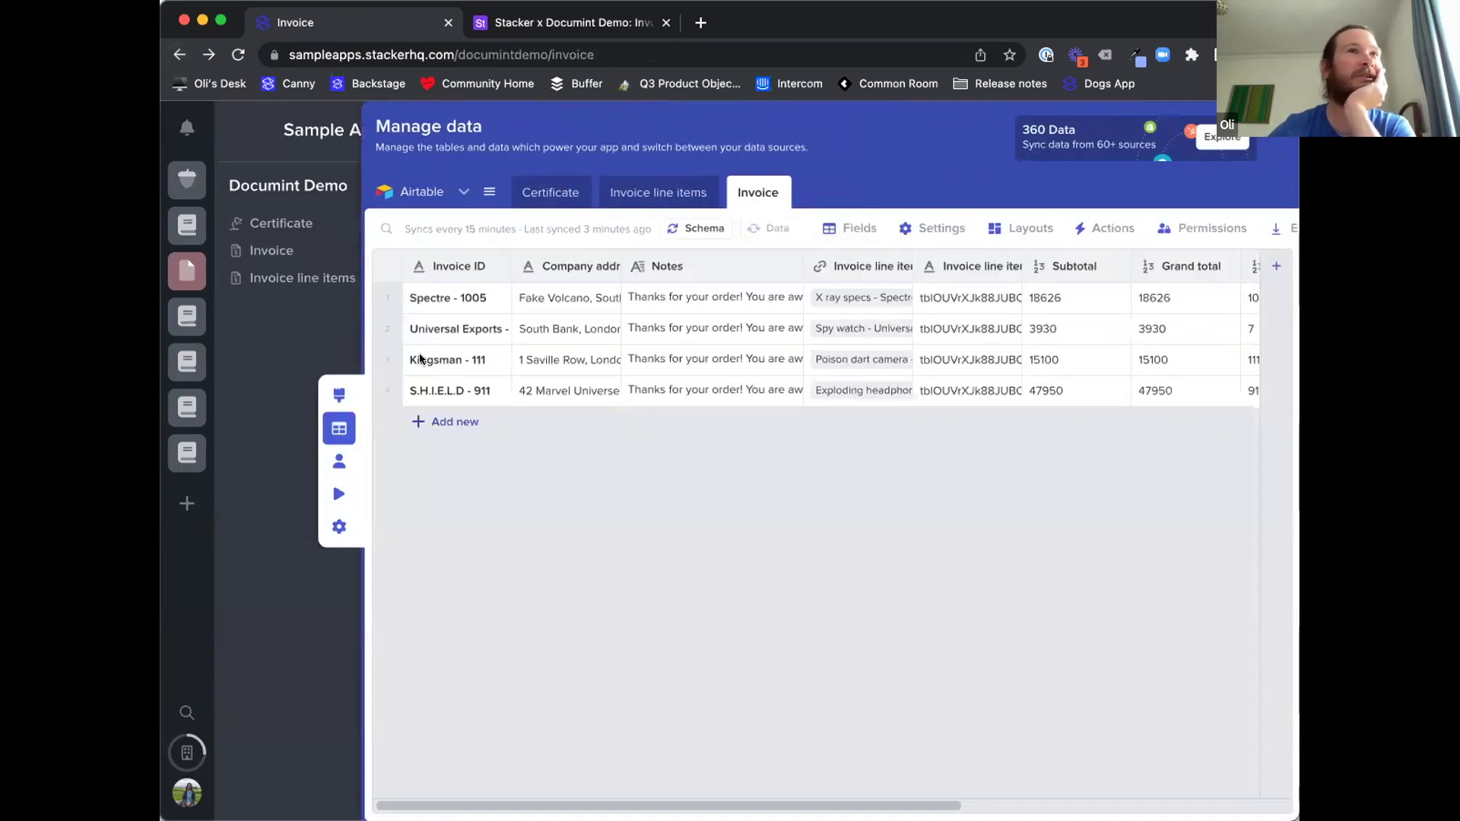
{"action": "left_click", "coordinate": [298, 328]}
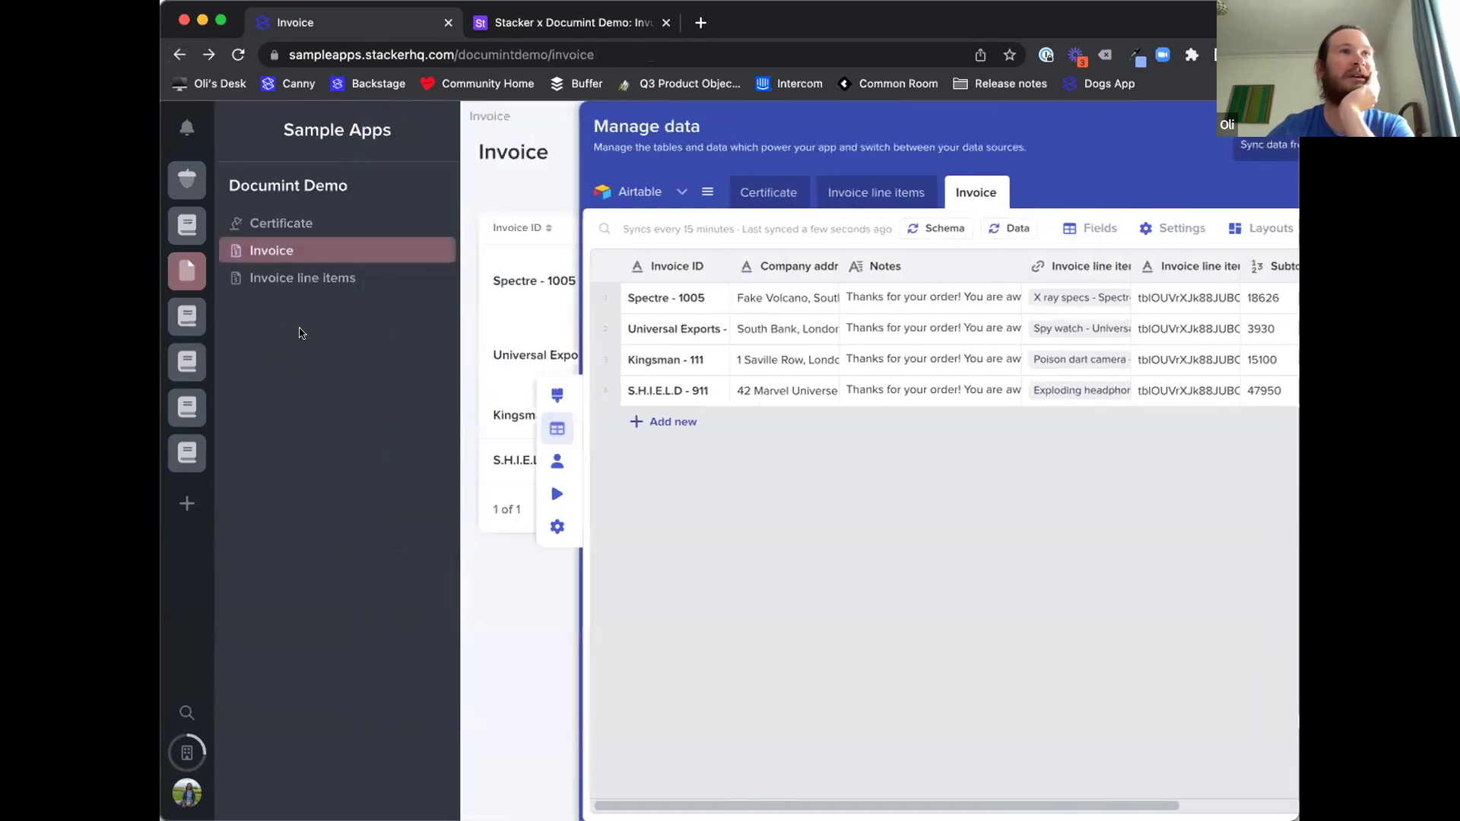
- Open Universal Exports - 7 and preview its attached invoice PDF
{"action": "left_click", "coordinate": [1061, 350]}
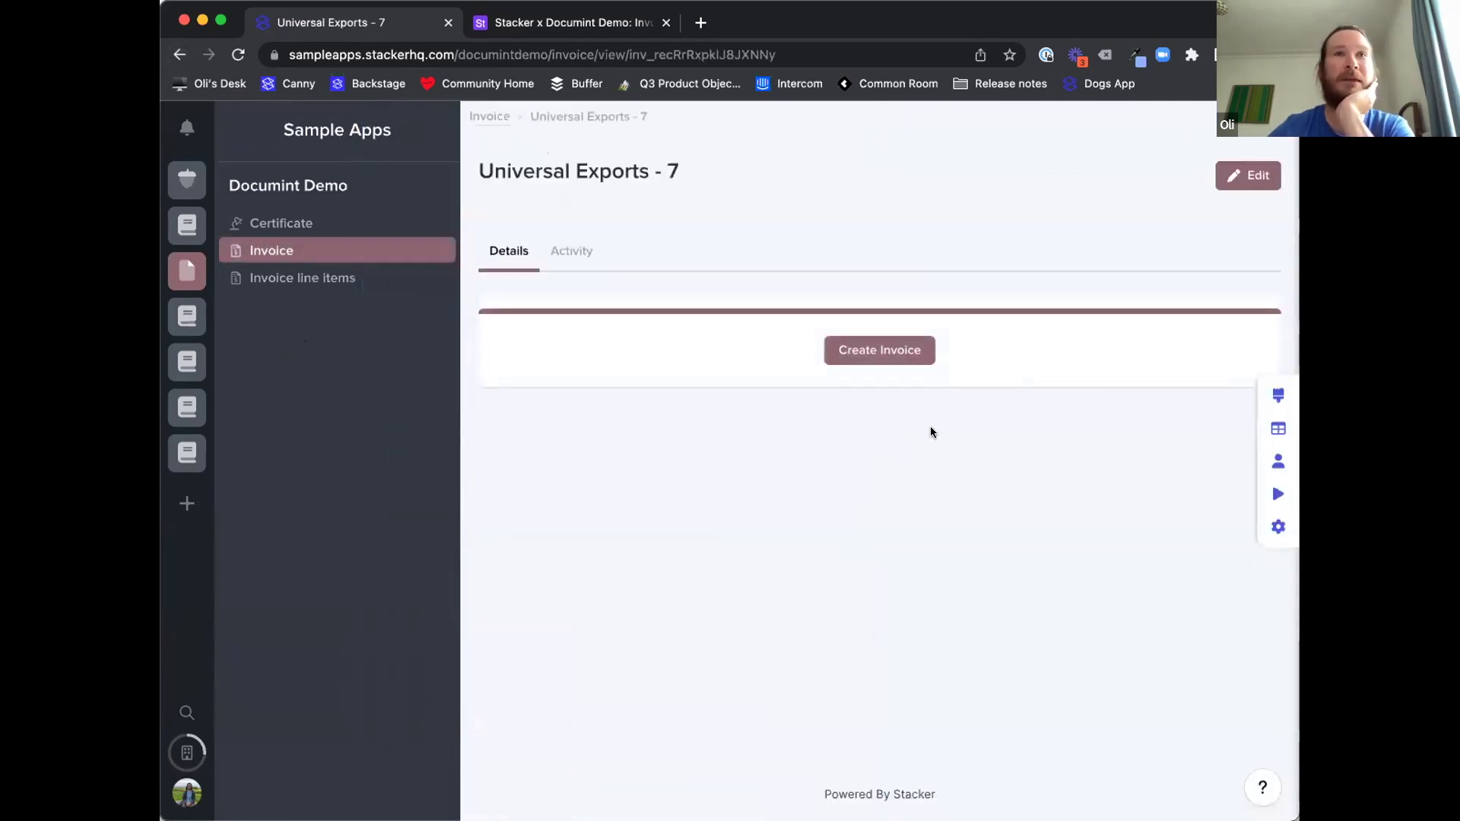
{"action": "left_click", "coordinate": [797, 599]}
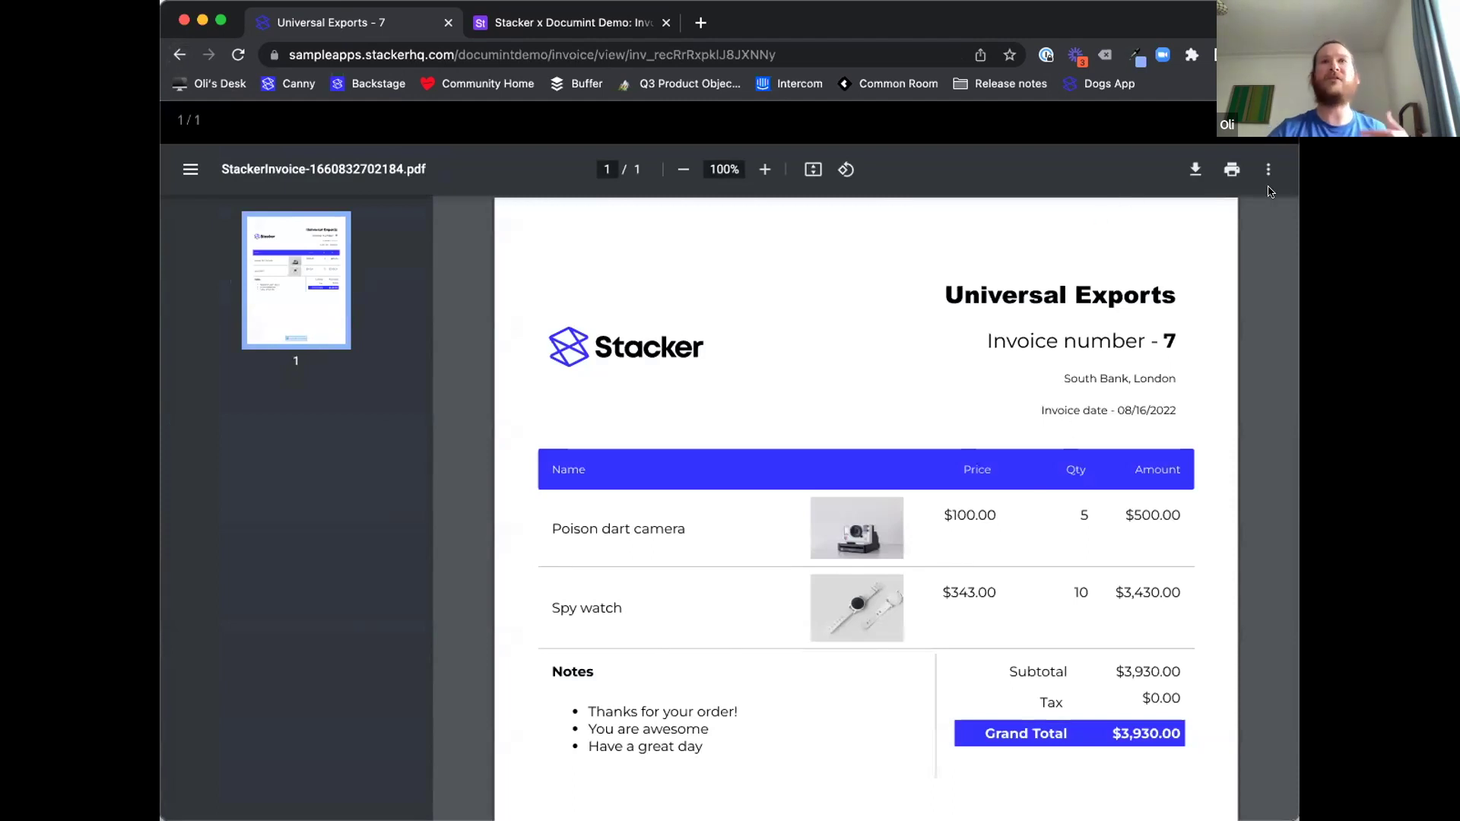
{"action": "key", "text": "Escape"}
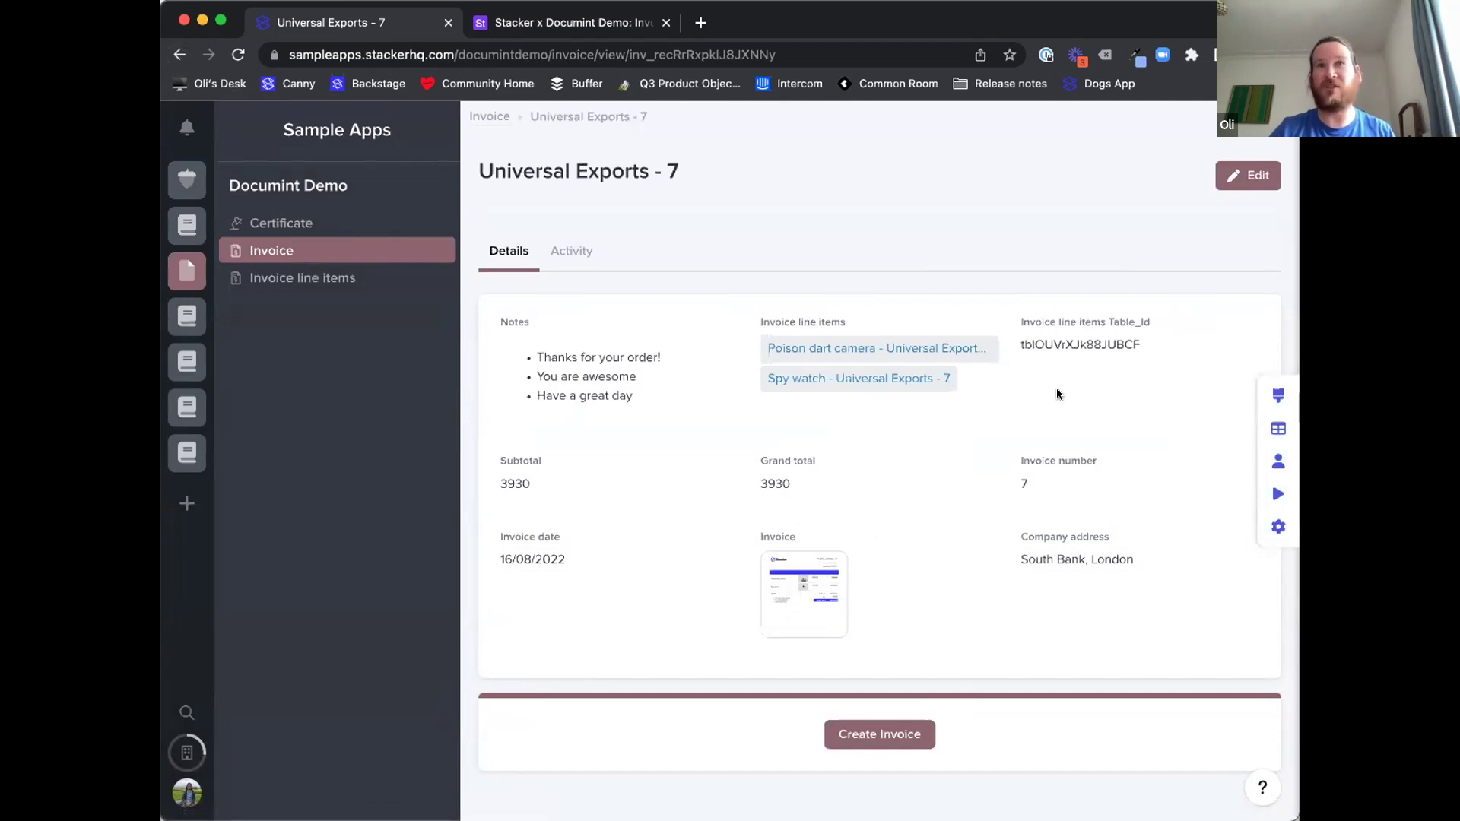
- Review the invoice record, then switch to the Certificate list
{"action": "scroll", "coordinate": [948, 453], "scroll_direction": "down", "scroll_amount": 2}
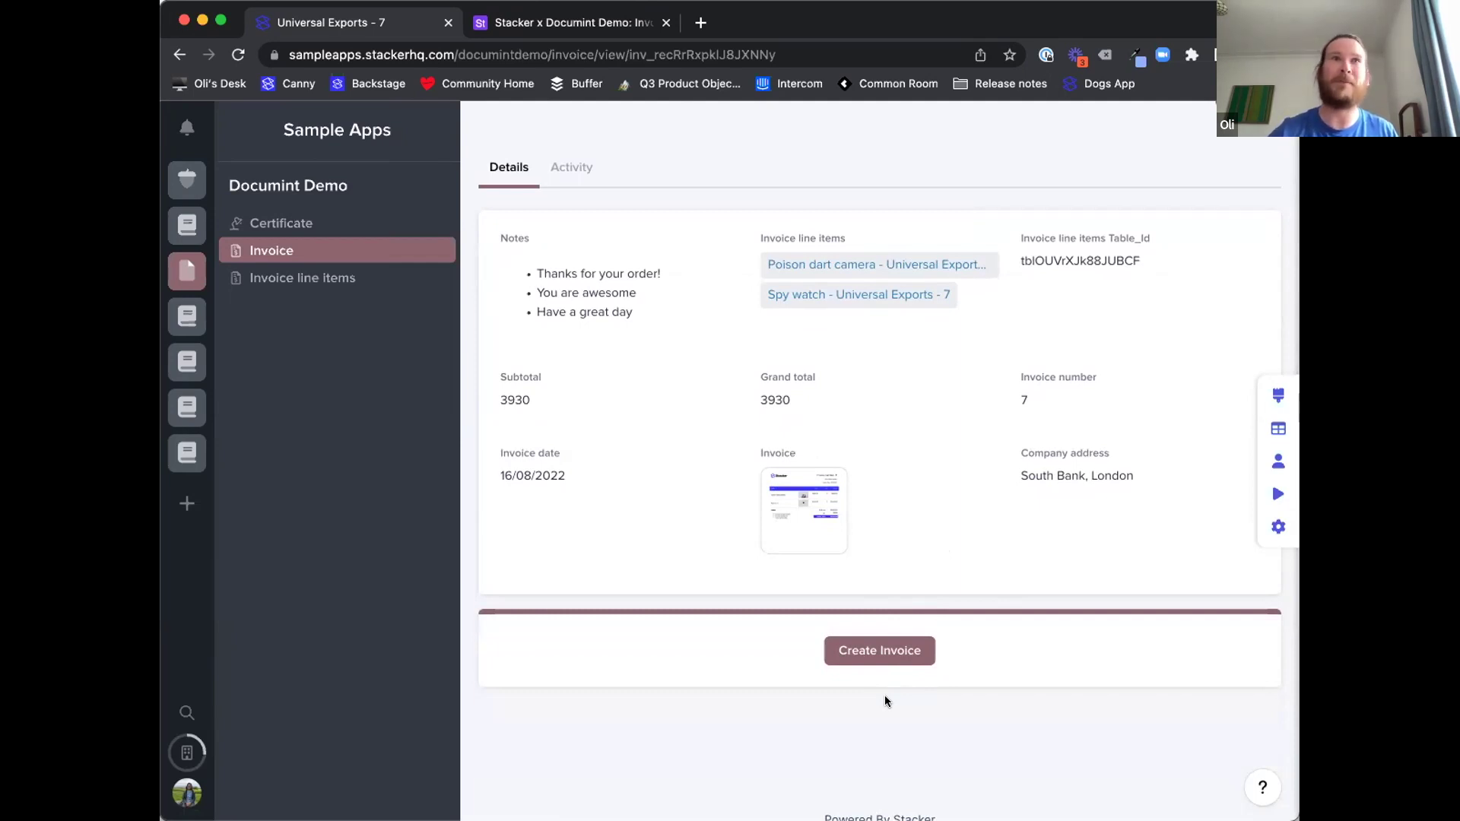
{"action": "scroll", "coordinate": [961, 495], "scroll_direction": "up", "scroll_amount": 2}
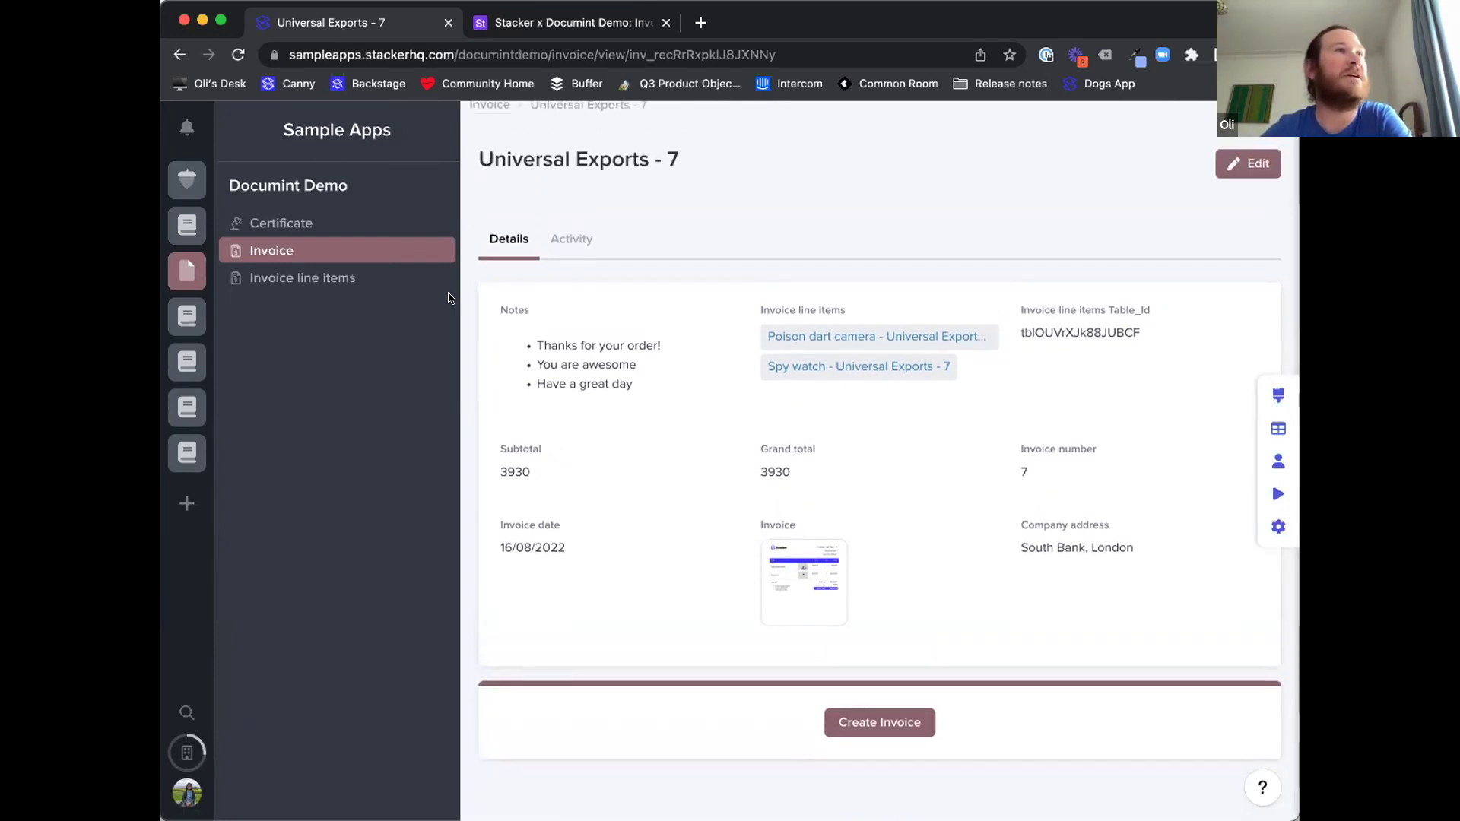
{"action": "left_click", "coordinate": [333, 222]}
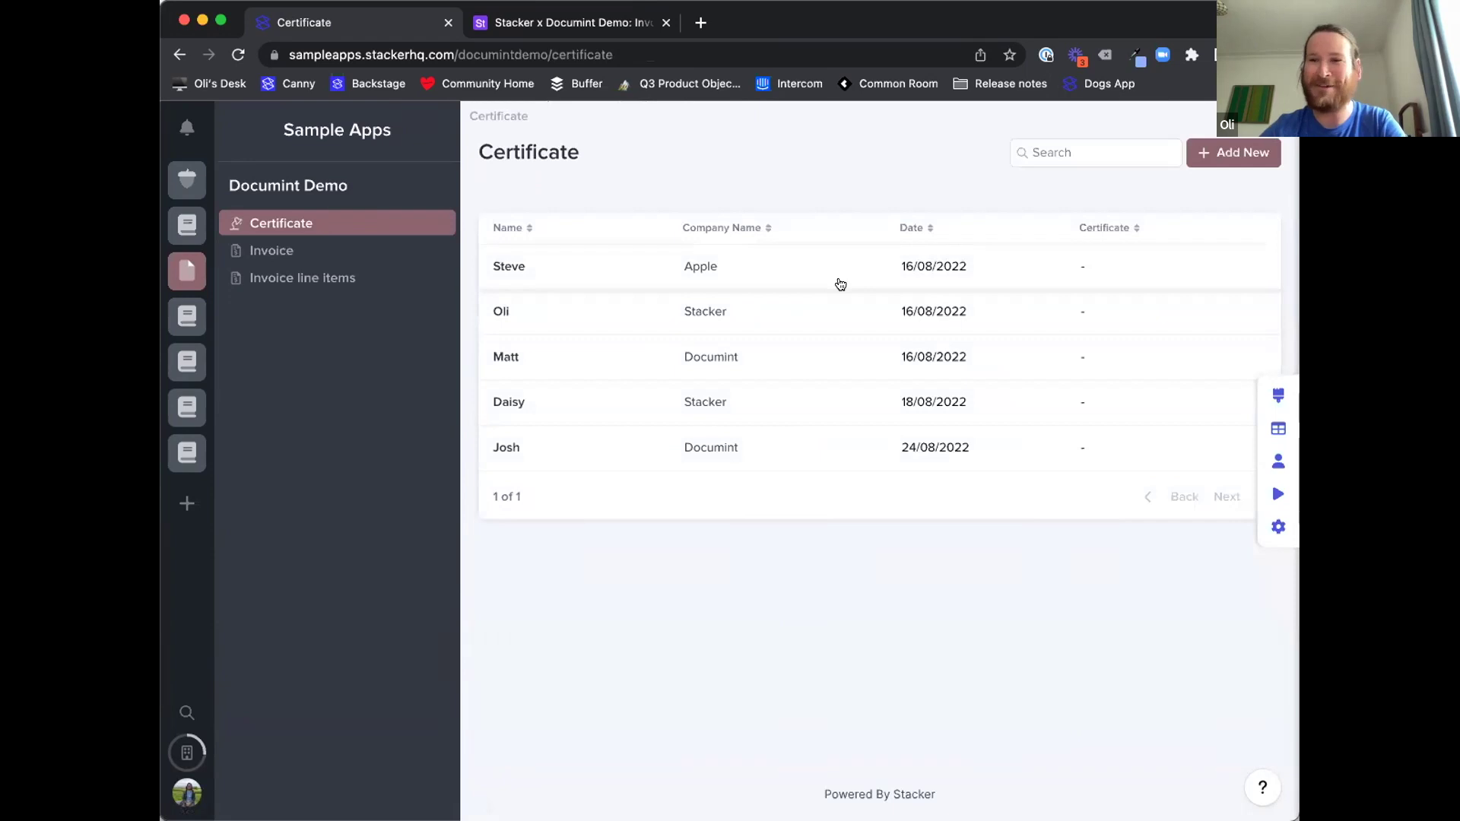
- Generate the Documint certificate for the Apple record and return to Stacker
{"action": "left_click", "coordinate": [840, 285]}
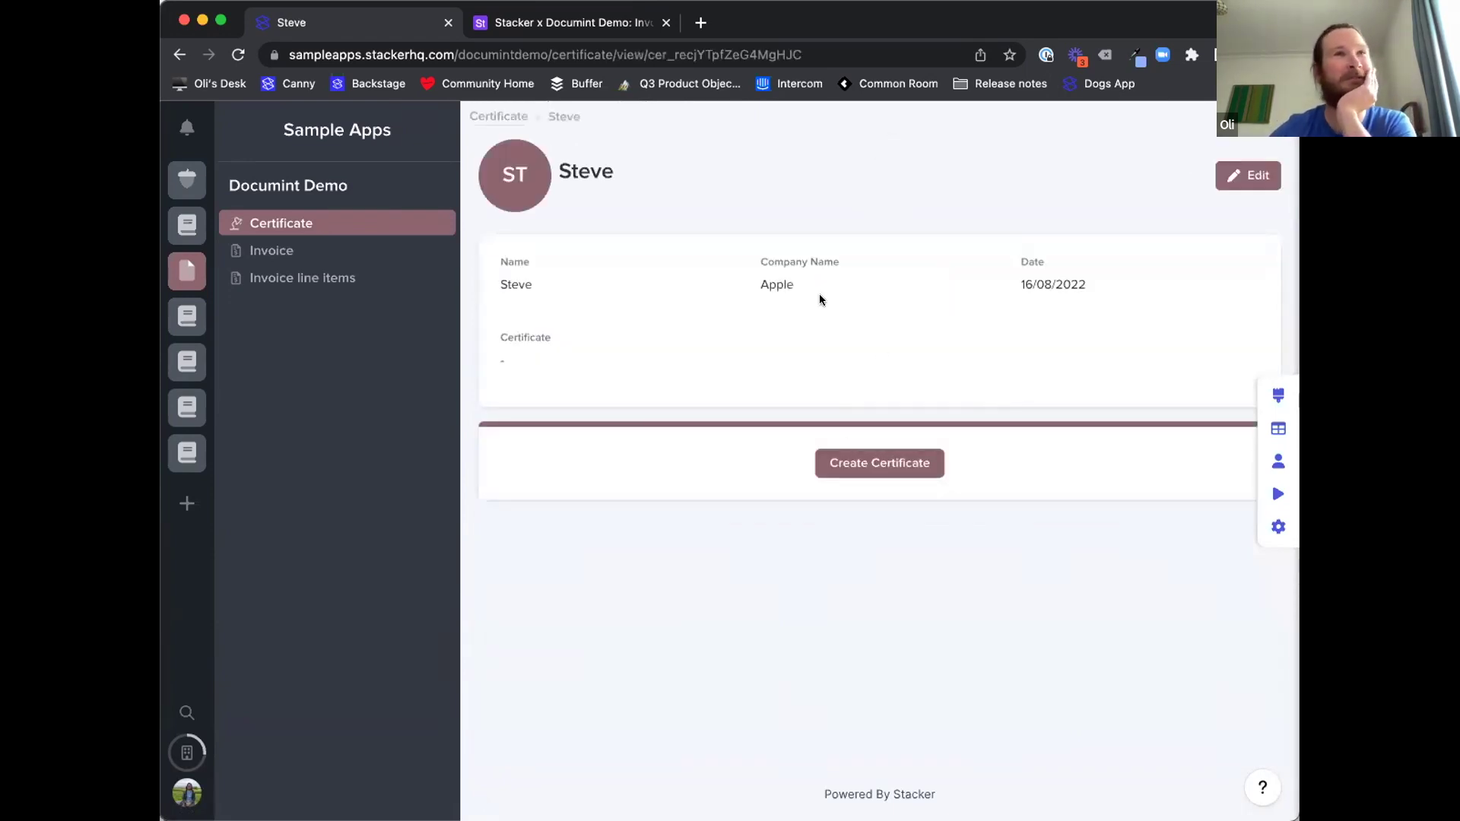
{"action": "left_click", "coordinate": [864, 464]}
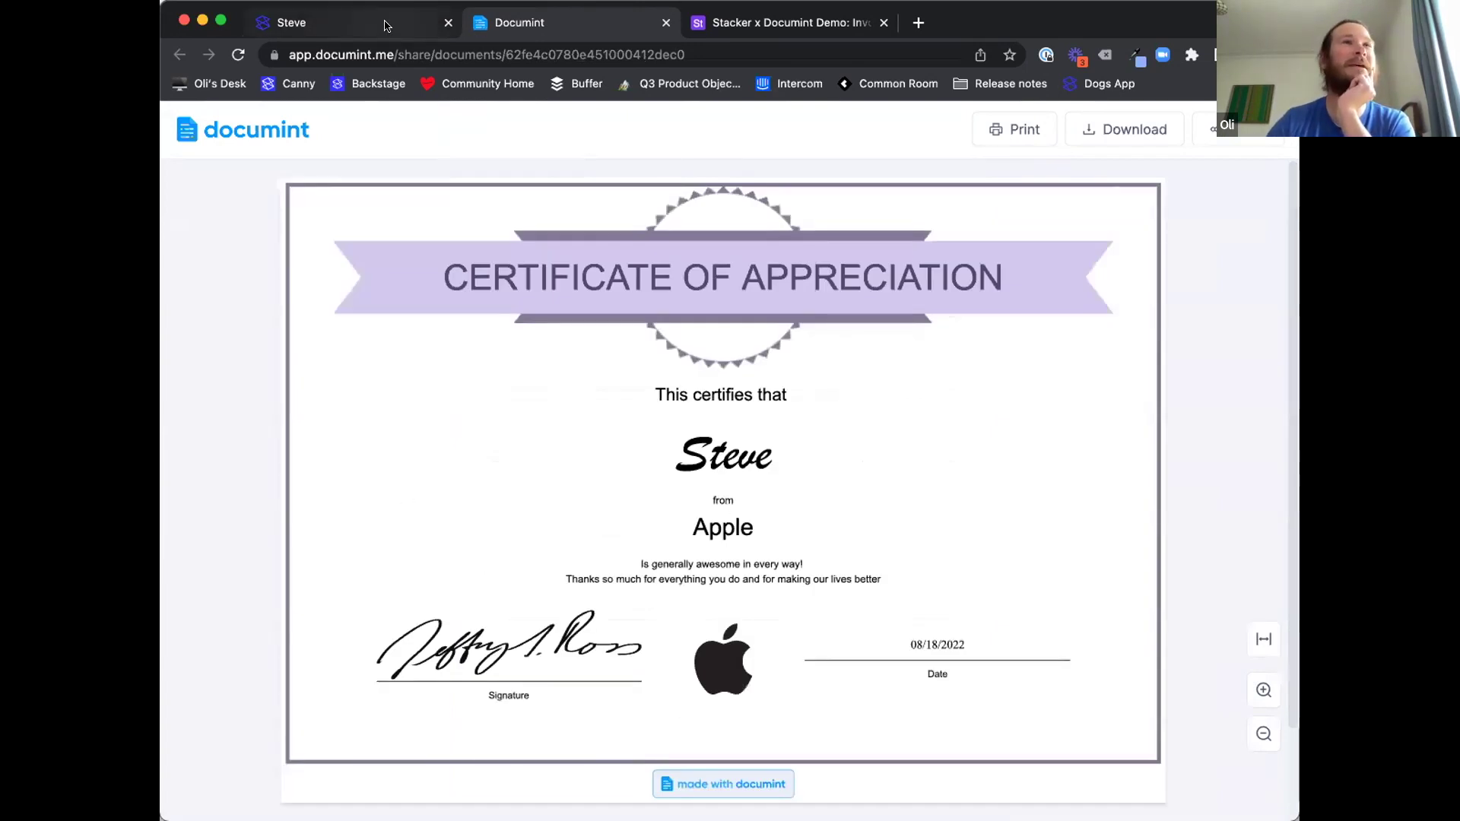
{"action": "left_click", "coordinate": [426, 29]}
- Sync the certificate data and preview the attached Certificate of Appreciation PDF
{"action": "left_click", "coordinate": [1279, 430]}
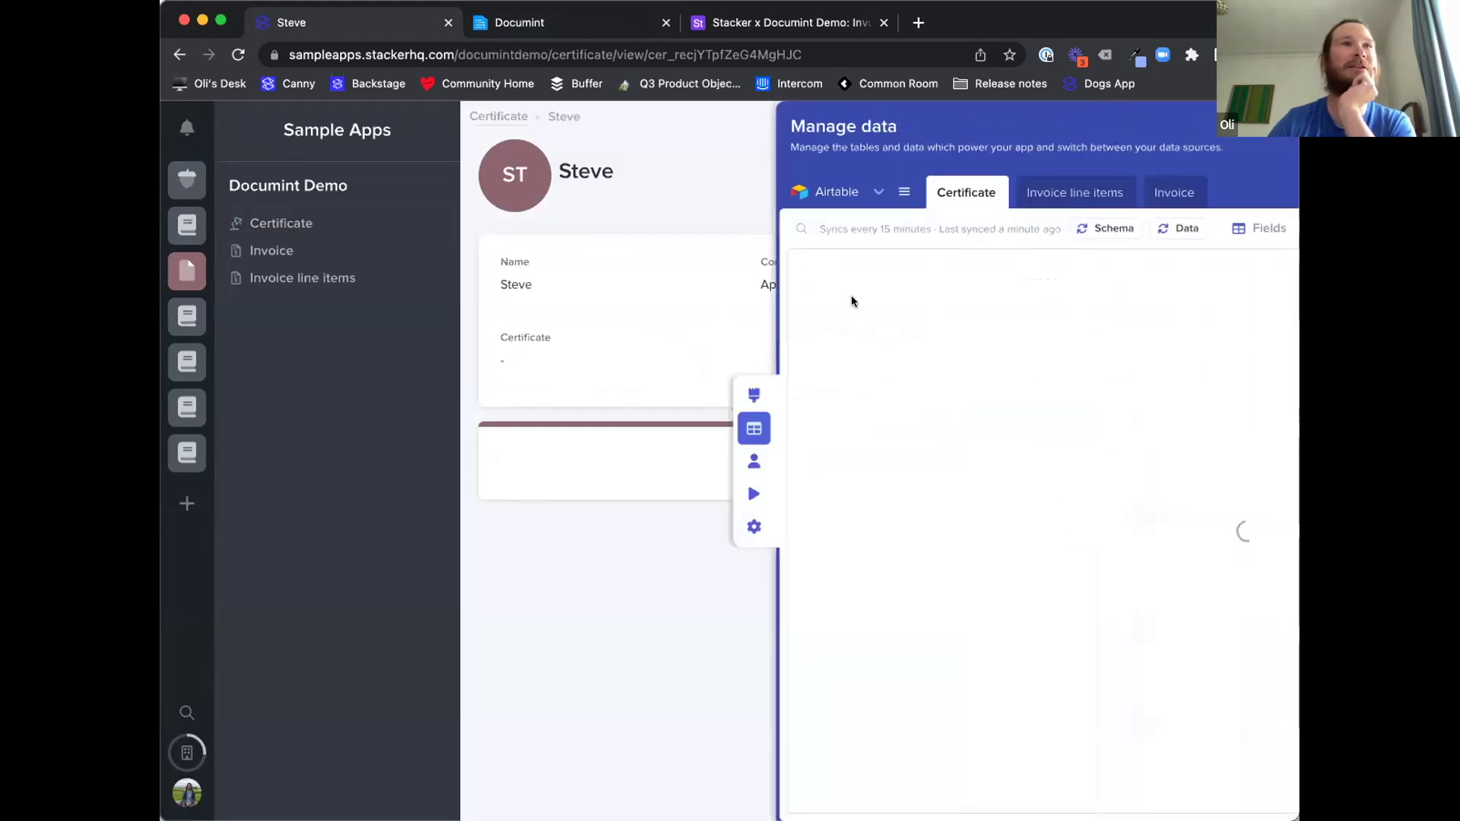
{"action": "left_click", "coordinate": [286, 322]}
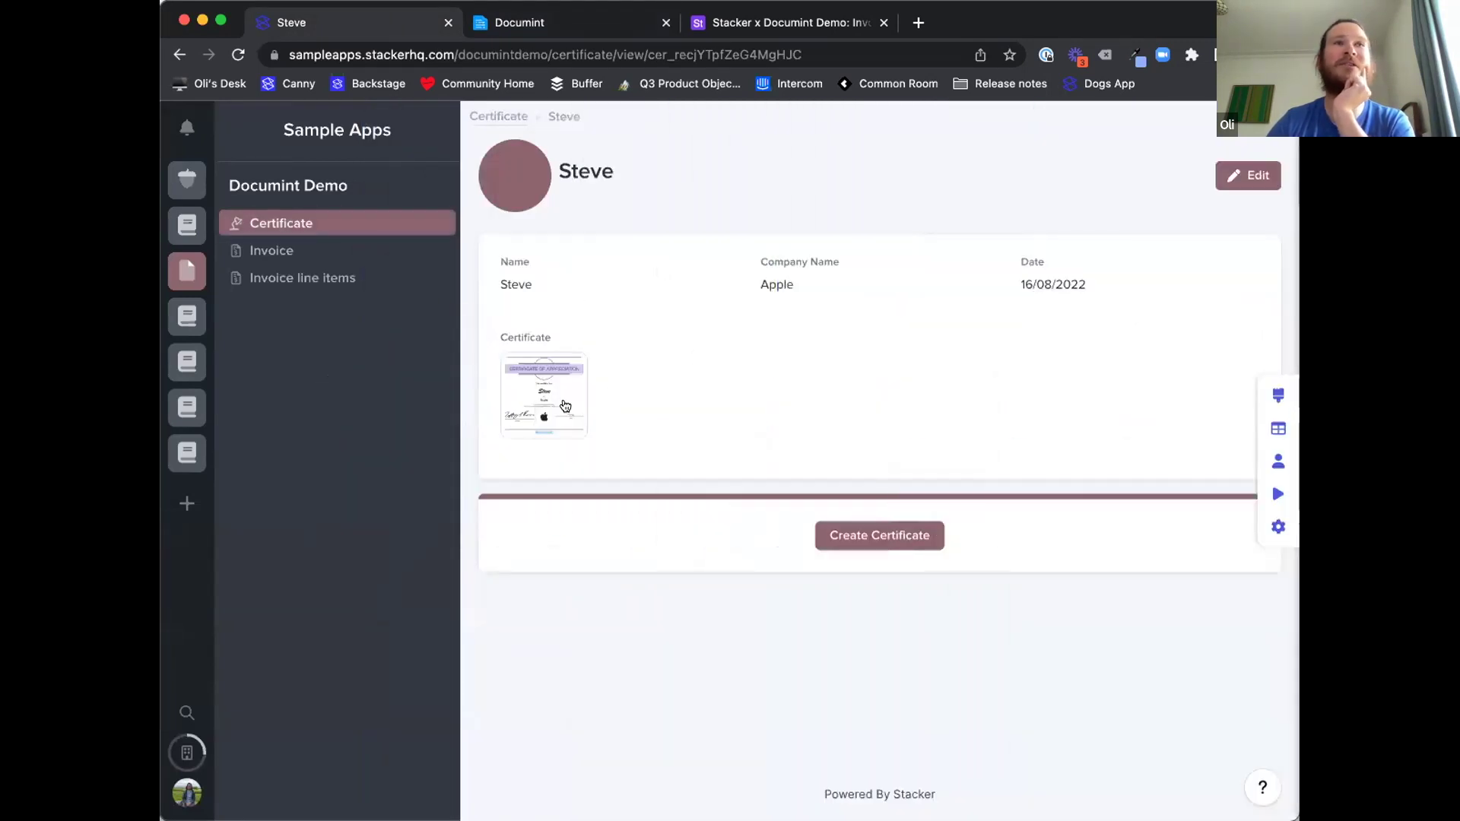
{"action": "left_click", "coordinate": [563, 398]}
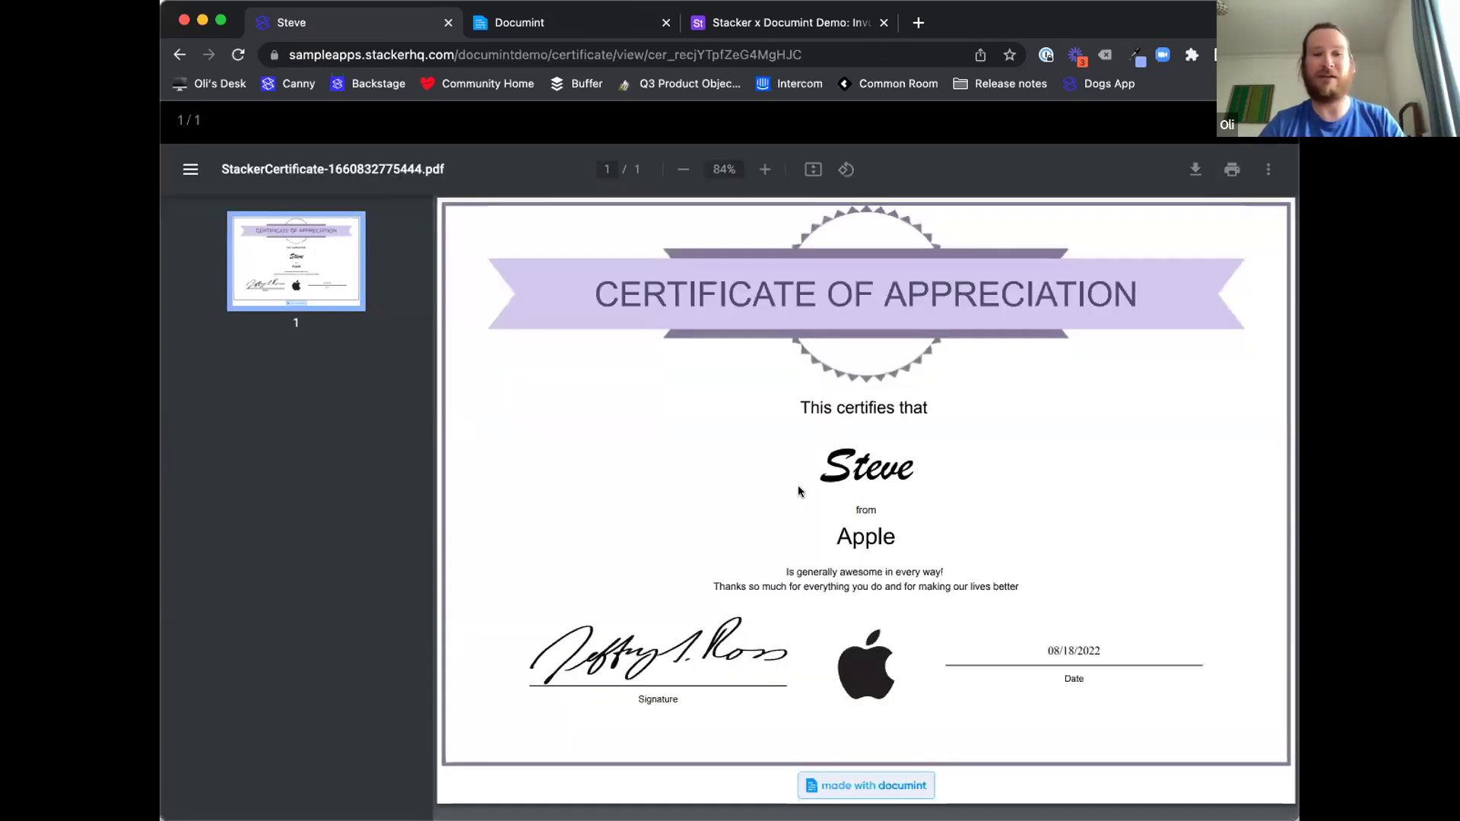
{"action": "key", "text": "Escape"}
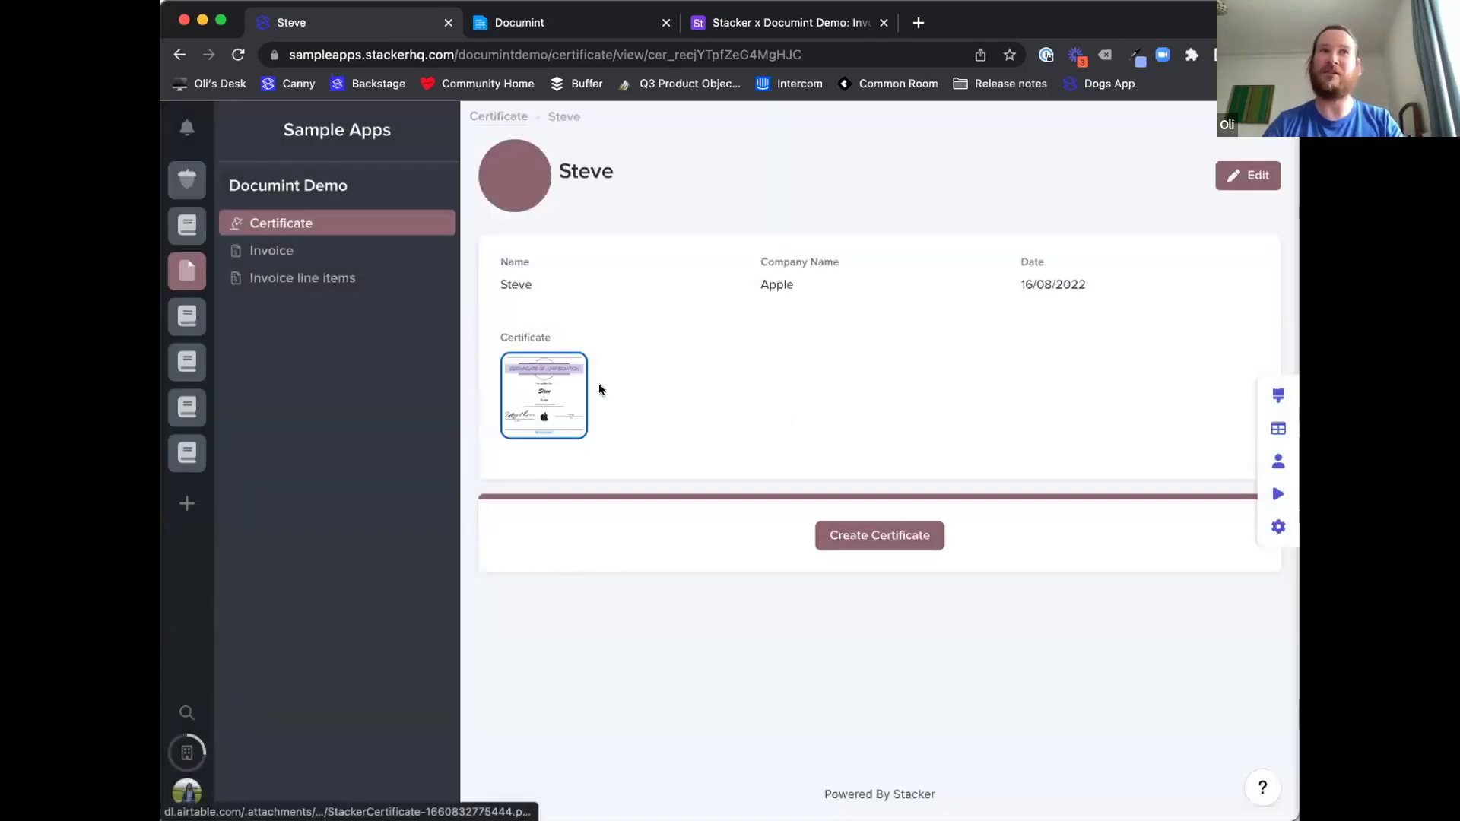